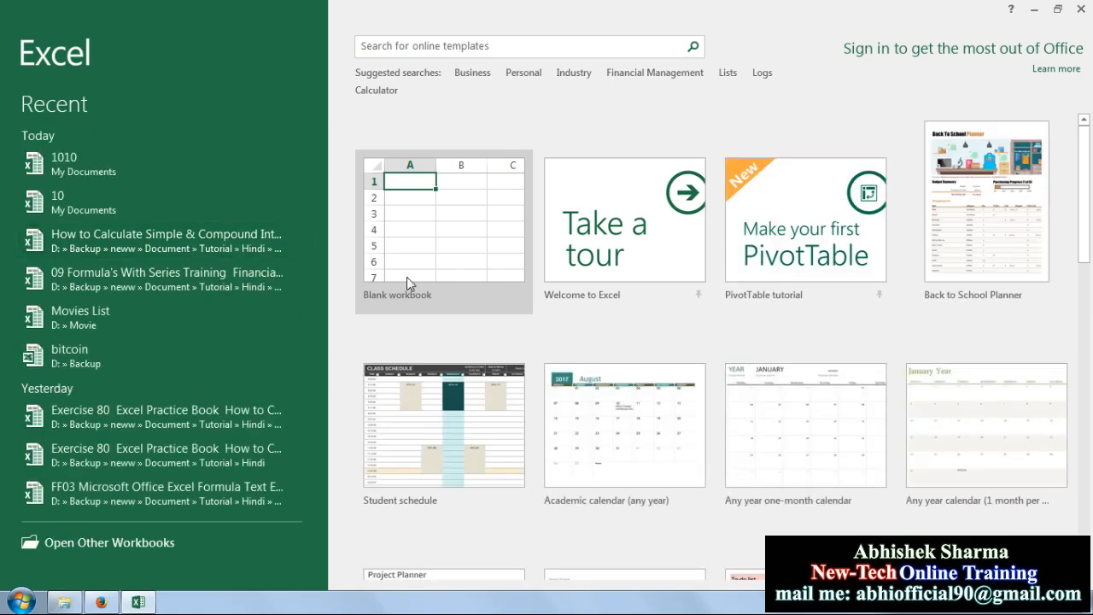
# - Create a blank workbook and merge and center cells B2:K3
pyautogui.click(414, 235)
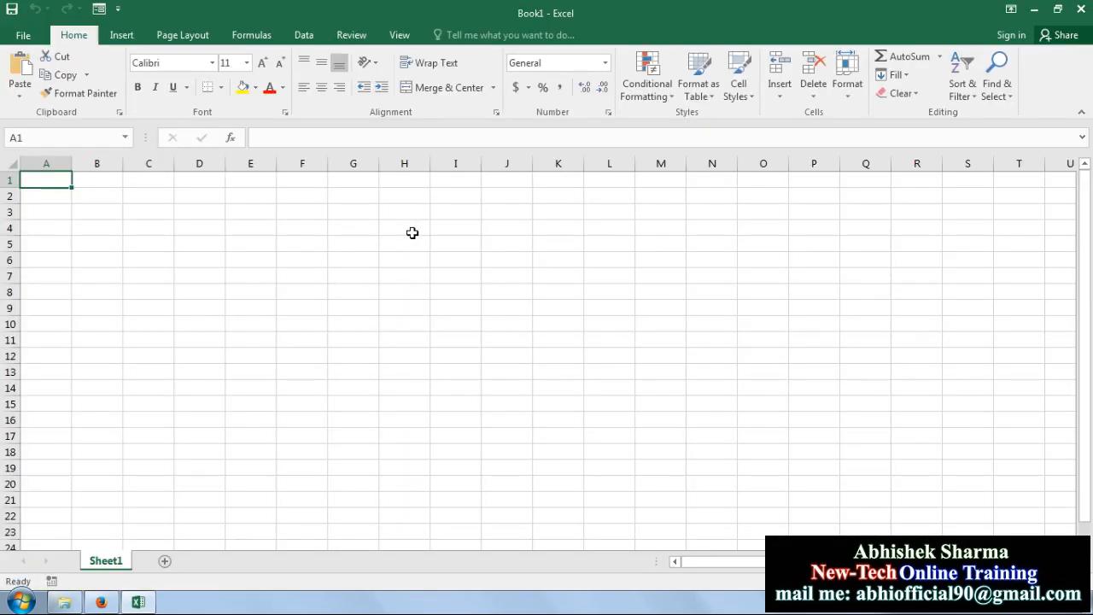
pyautogui.click(464, 305)
pyautogui.click(198, 272)
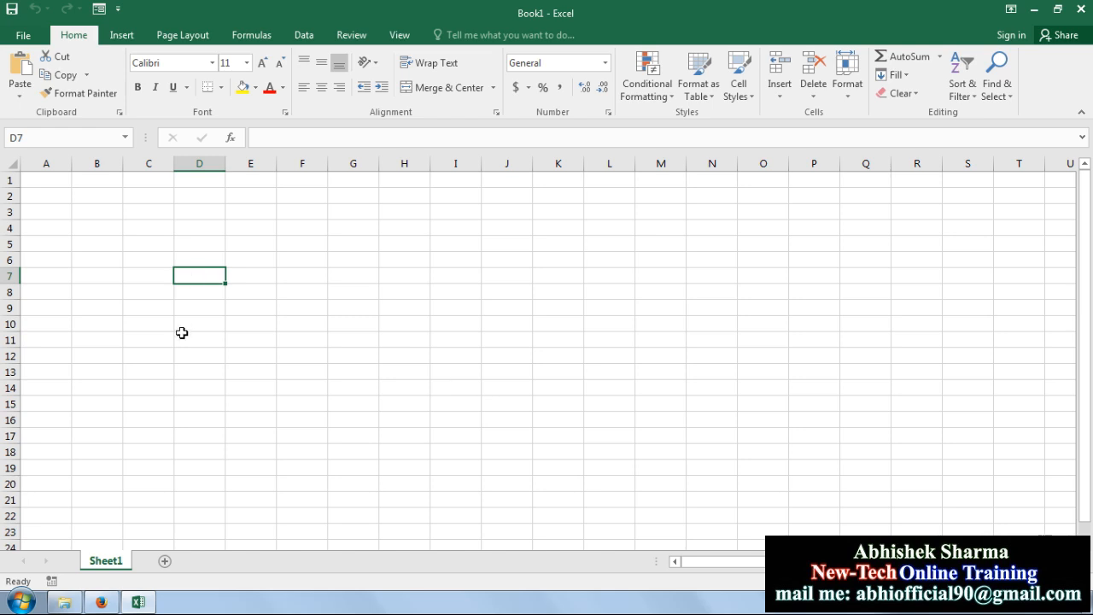
pyautogui.moveTo(79, 199); pyautogui.dragTo(541, 213)
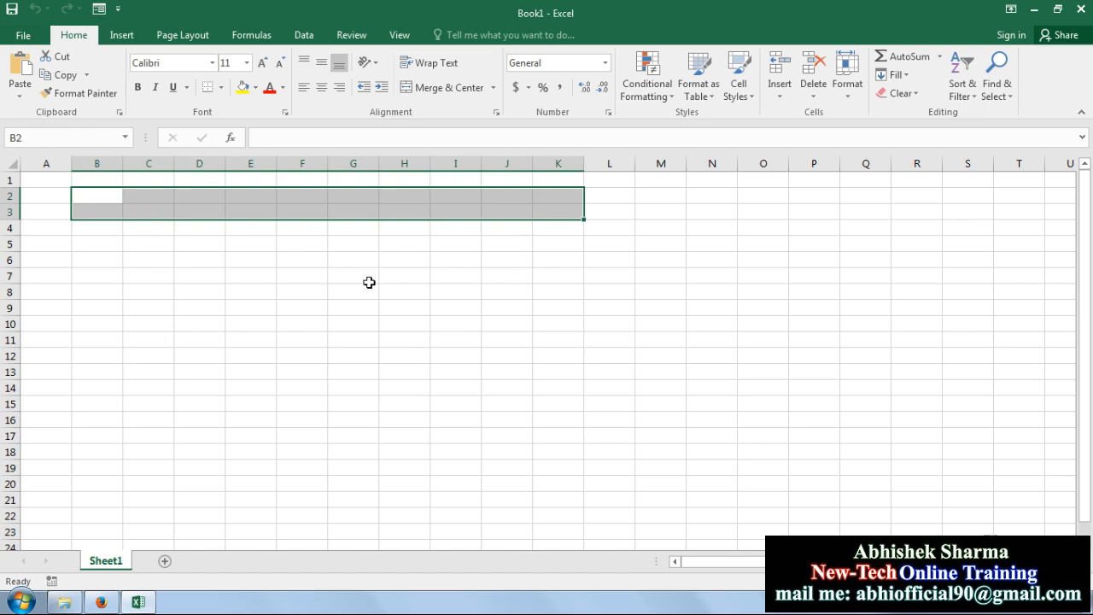
pyautogui.click(439, 87)
pyautogui.click(407, 273)
pyautogui.click(365, 210)
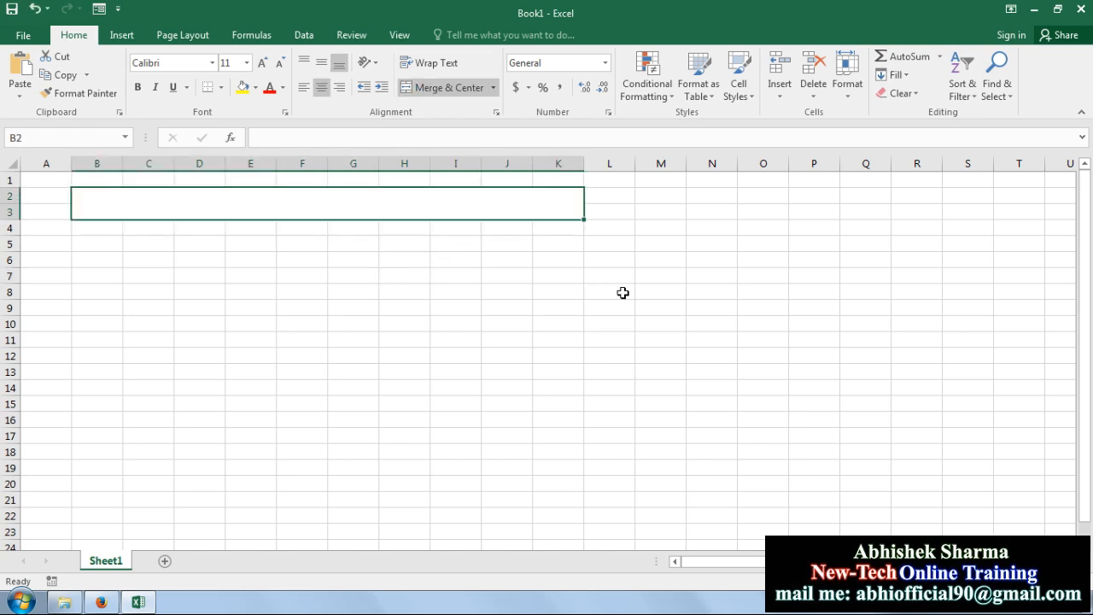
# - Enter the title "MONTHLY RD AMOUNT CALCULATION WITH FUTURE VALUE" in the merged cell B2:K3
pyautogui.write('MON')
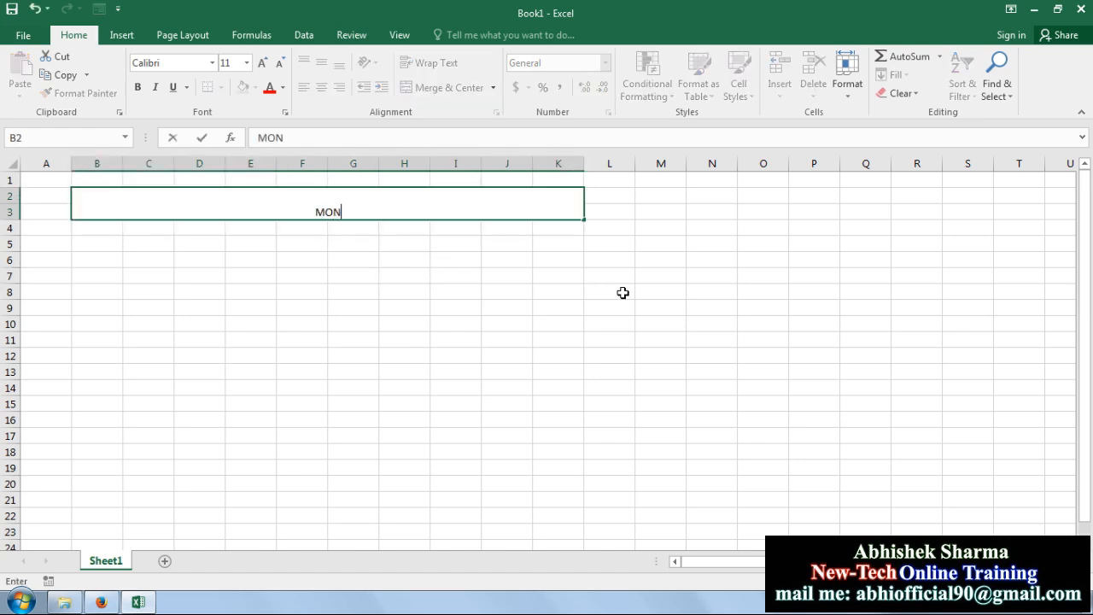
pyautogui.write('THLY RD A')
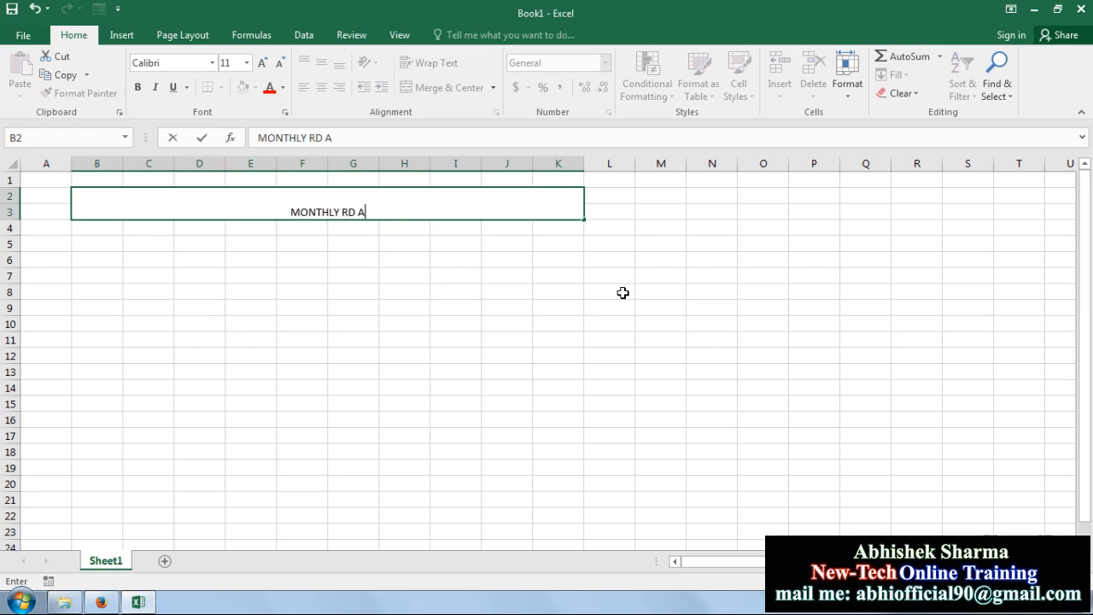
pyautogui.write('MOUNT CALCULATION W')
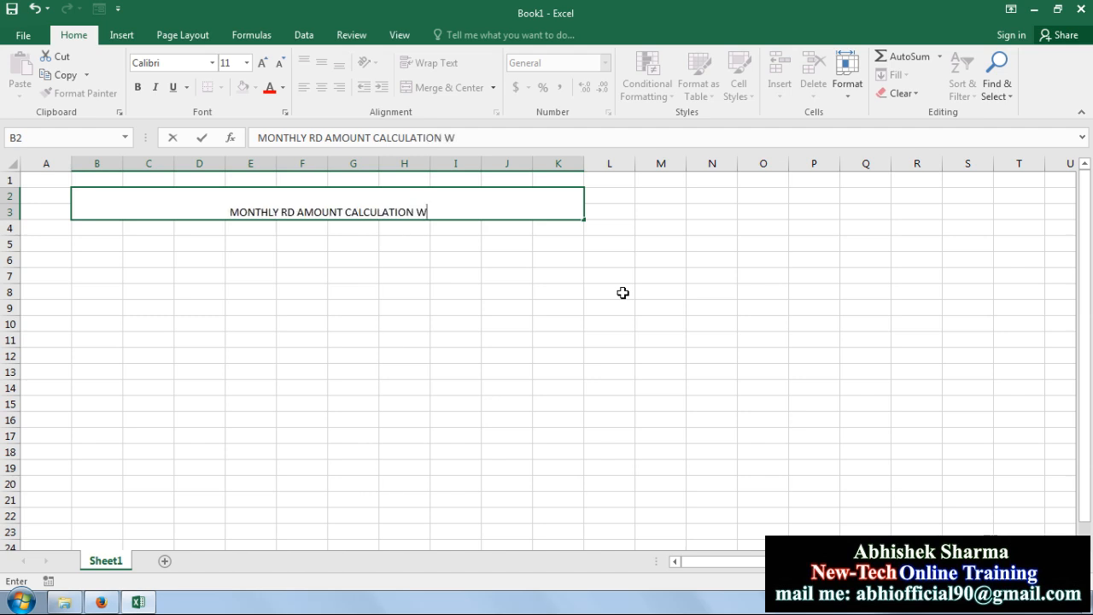
pyautogui.write('ITH FU')
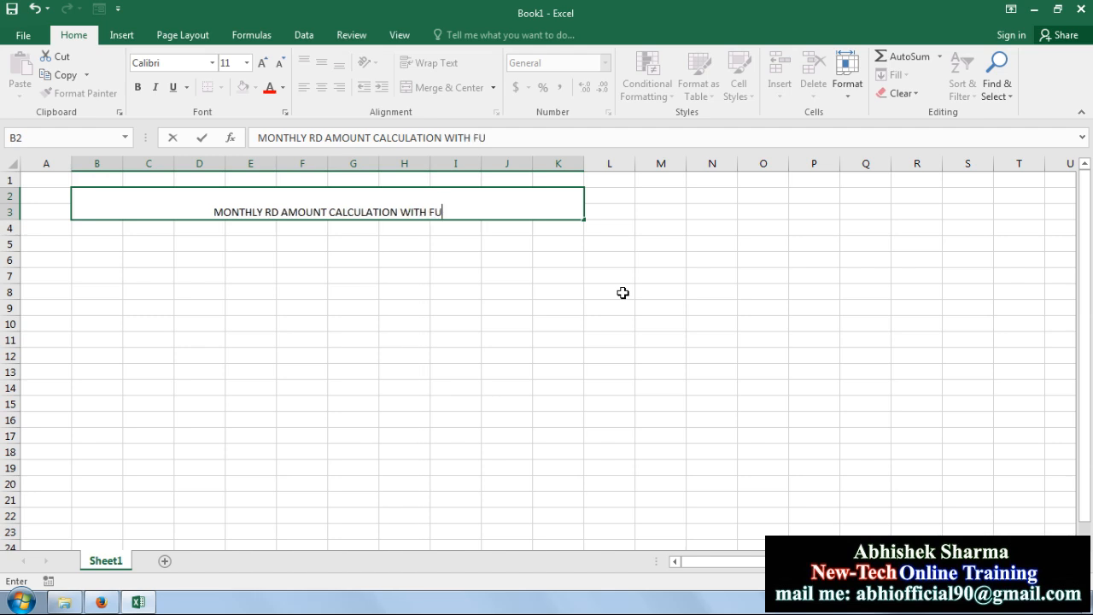
pyautogui.write('TUTE')
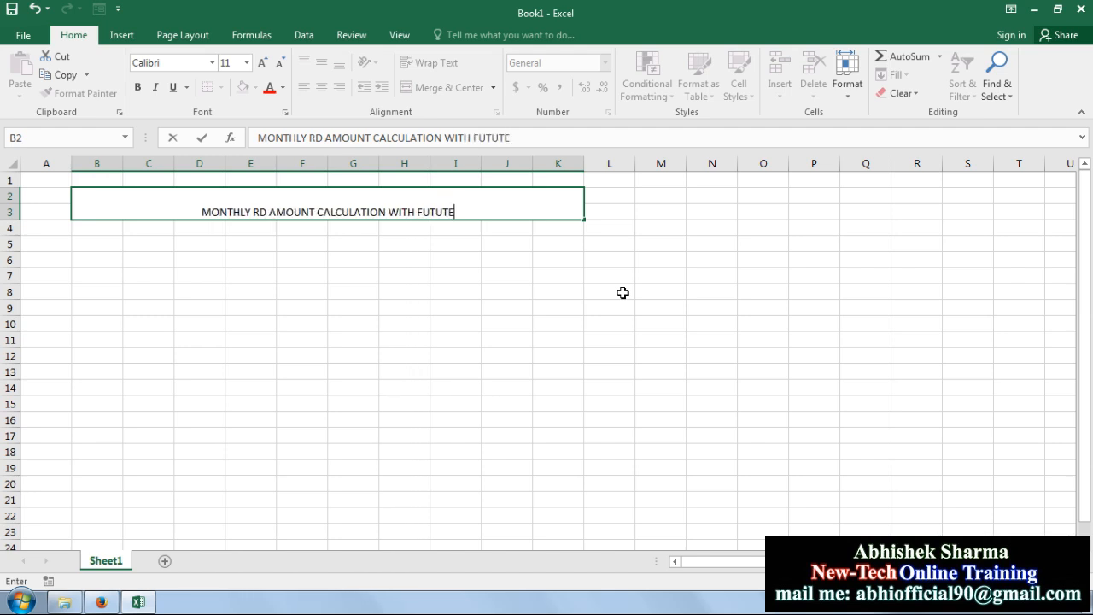
pyautogui.press('BackSpace')
pyautogui.press('BackSpace')
pyautogui.write('RE VALUE')
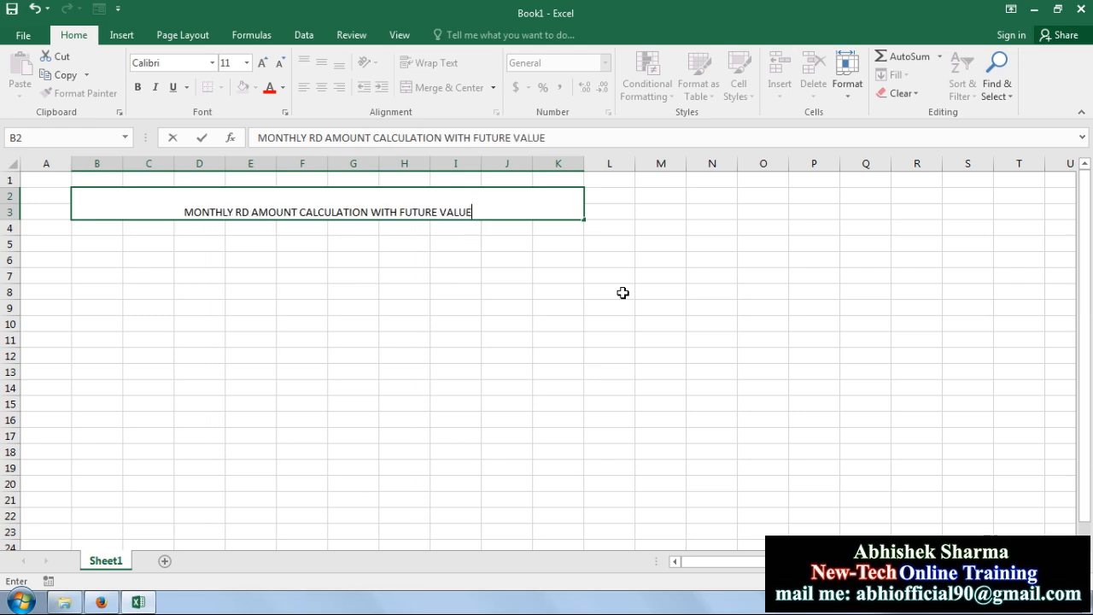
pyautogui.click(623, 293)
# - Middle-align the title vertically in its merged cell and enlarge its font size to 18
pyautogui.click(483, 208)
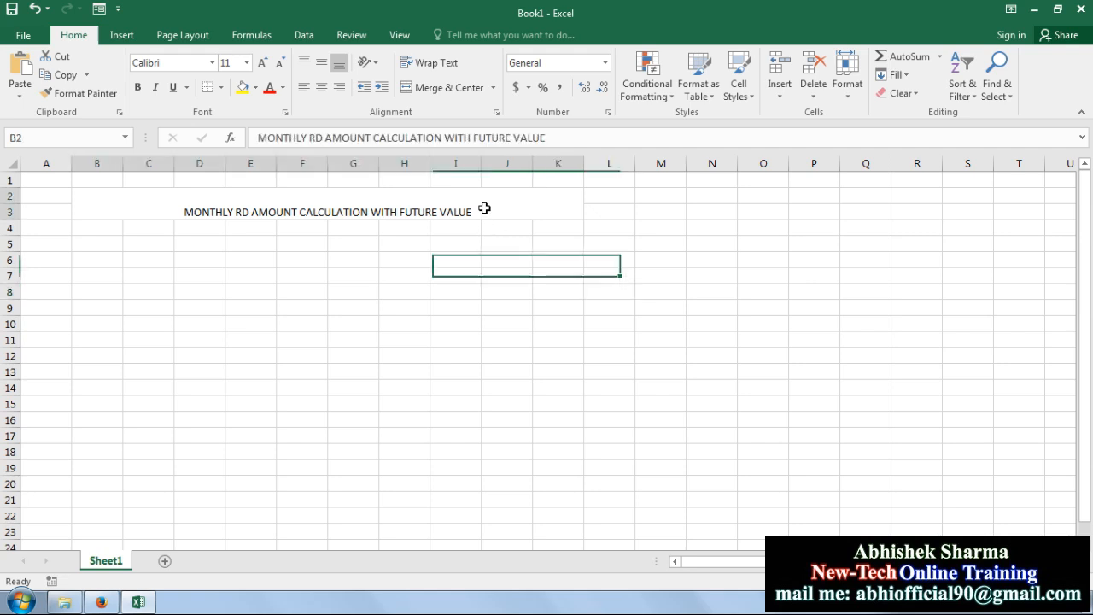
pyautogui.click(320, 66)
pyautogui.click(262, 64)
pyautogui.click(262, 63)
pyautogui.click(262, 64)
pyautogui.click(262, 64)
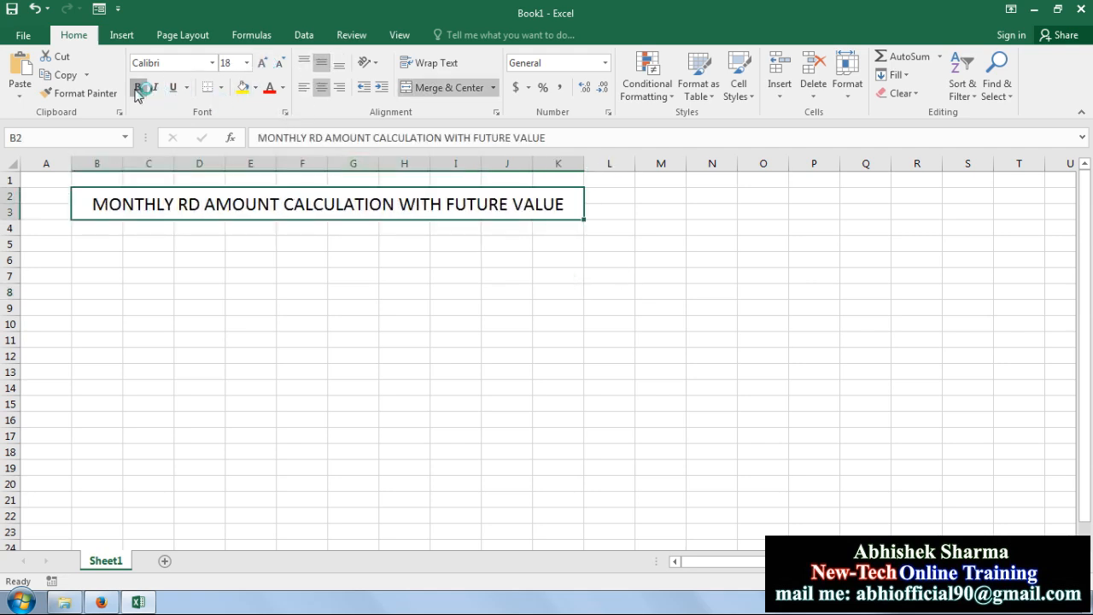
# - Make the title bold with white text on a black cell fill
pyautogui.click(137, 87)
pyautogui.click(254, 87)
pyautogui.click(256, 142)
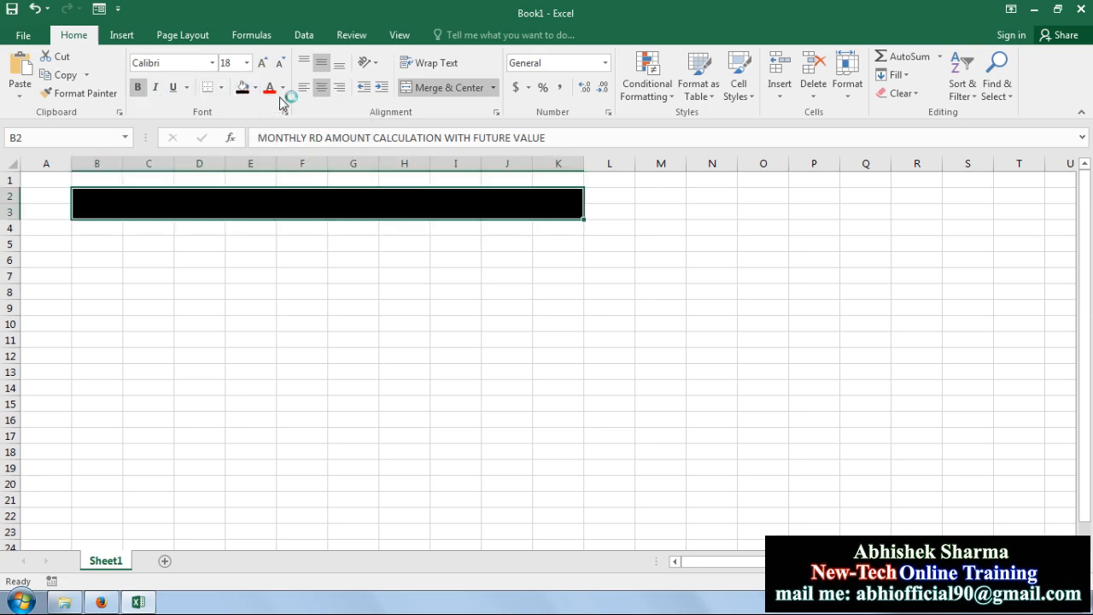
pyautogui.click(282, 87)
pyautogui.click(269, 142)
pyautogui.click(290, 275)
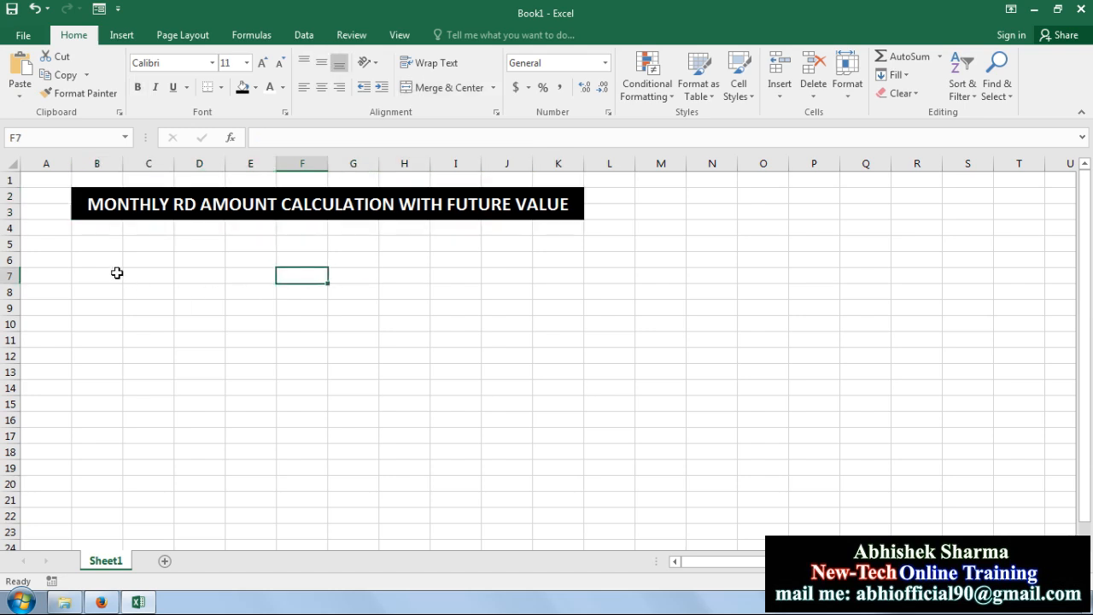
# - Narrow column A and enter the headers DESCRIPTIONS in B5 and VALUE in C5
pyautogui.click(90, 248)
pyautogui.moveTo(72, 163); pyautogui.dragTo(40, 163)
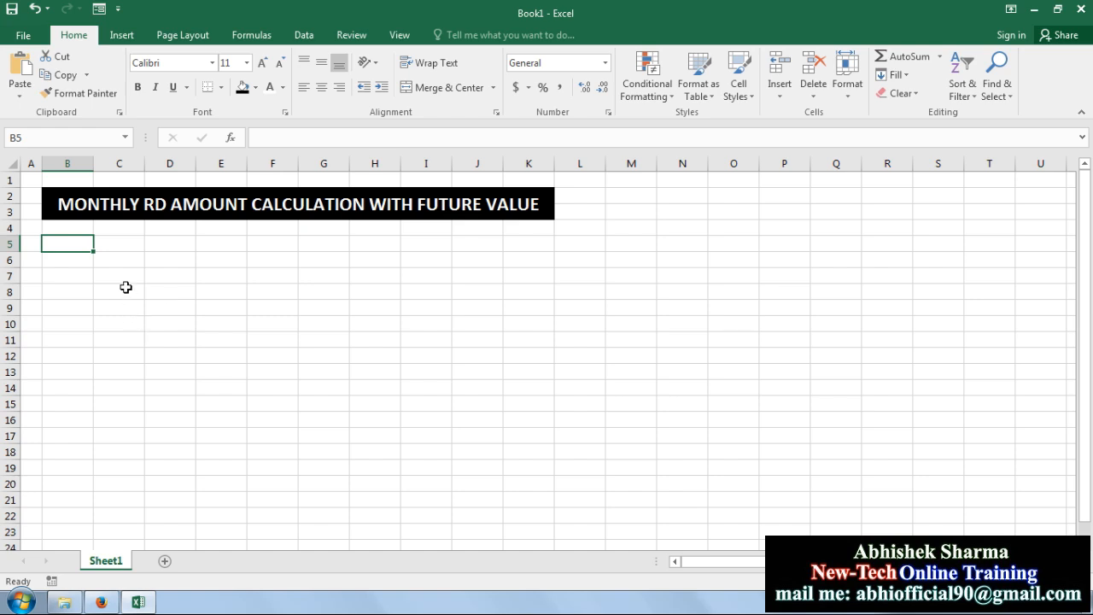
pyautogui.write('DESCRIPTIONS')
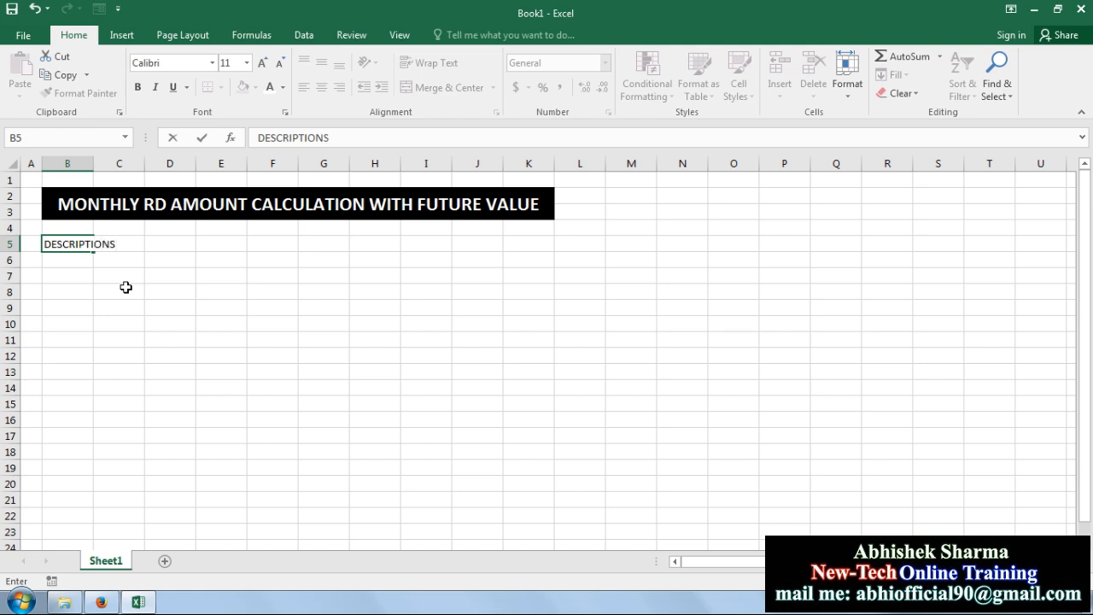
pyautogui.press('Tab')
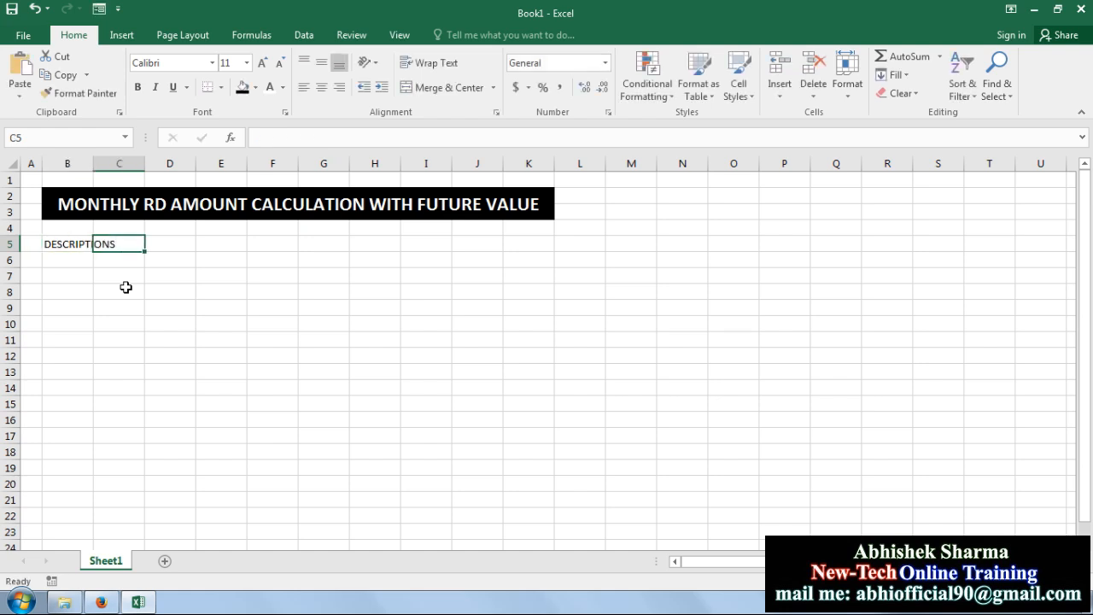
pyautogui.write('VALUE')
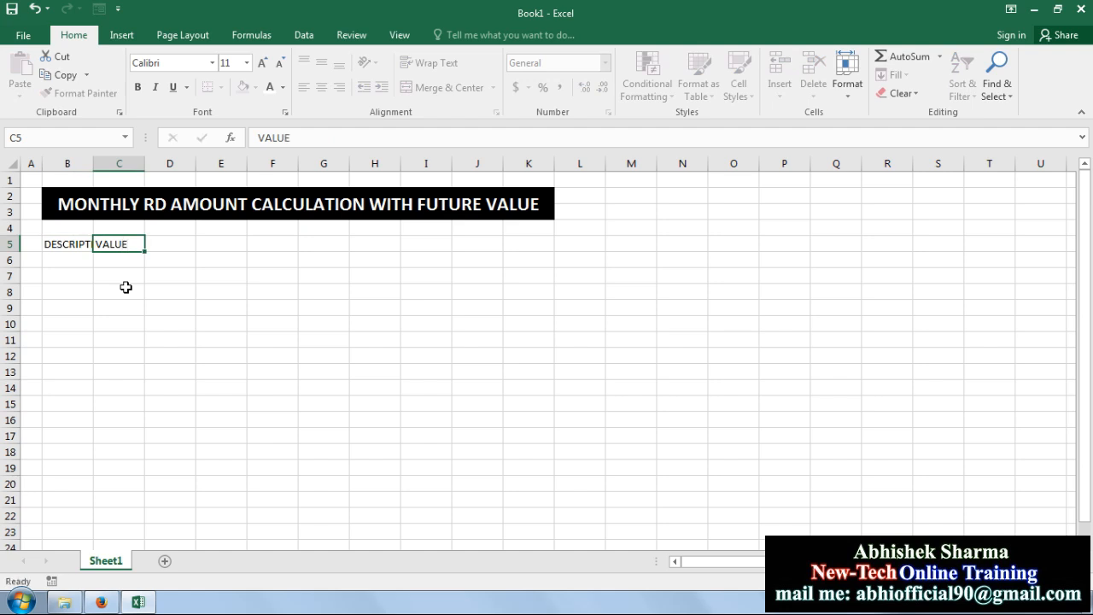
pyautogui.press('Return')
# - Autofit the width of column B, and enter RD AMOUNT in B6 with 500 in C6
pyautogui.click(89, 259)
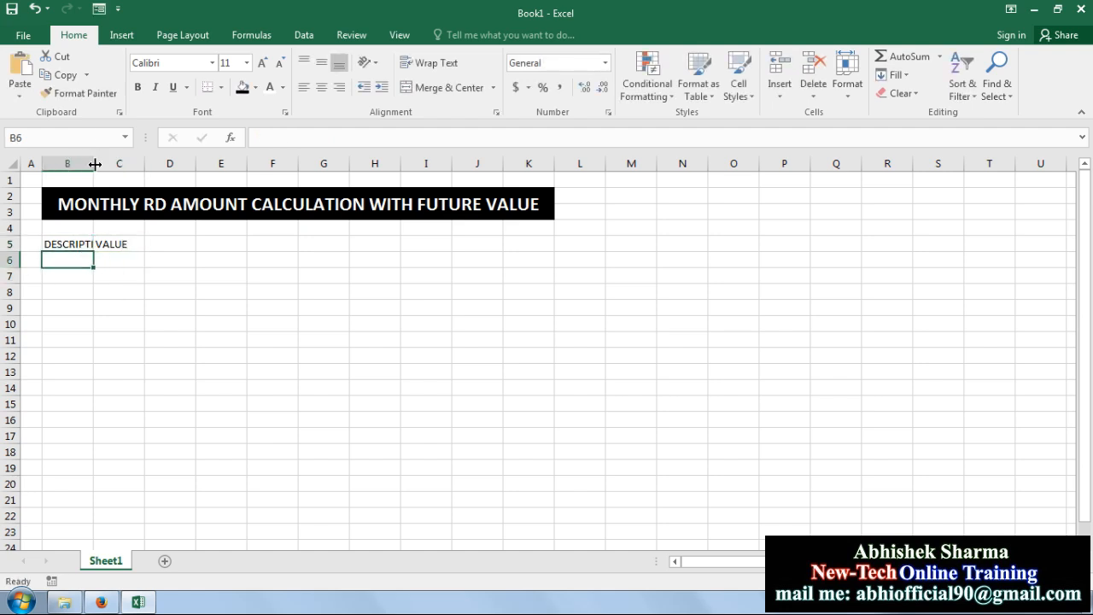
pyautogui.doubleClick(95, 164)
pyautogui.write('RD AMOUNT')
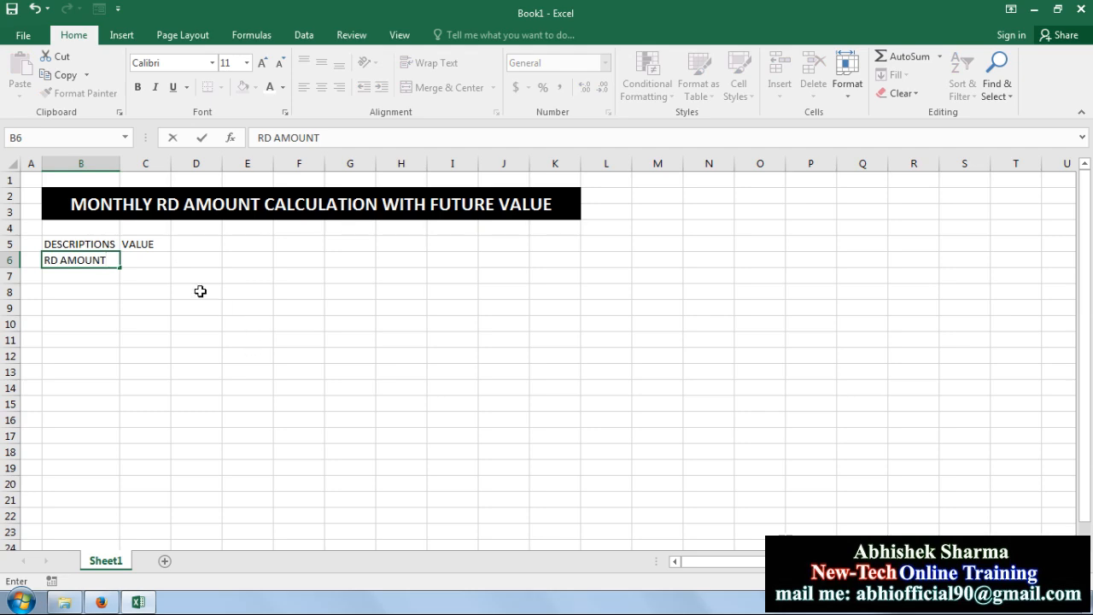
pyautogui.click(139, 254)
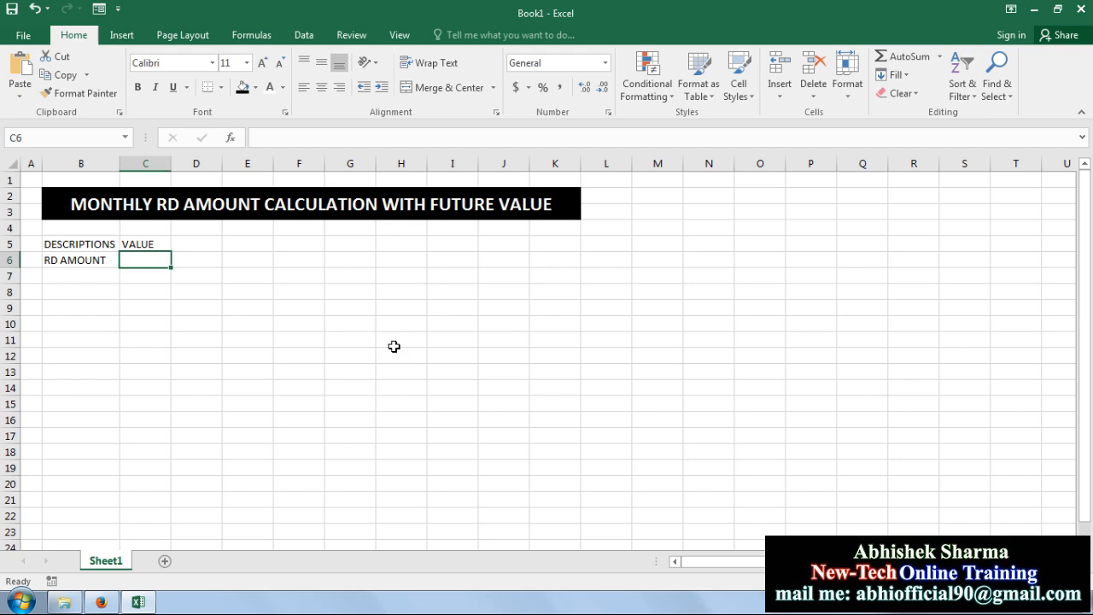
pyautogui.write('500')
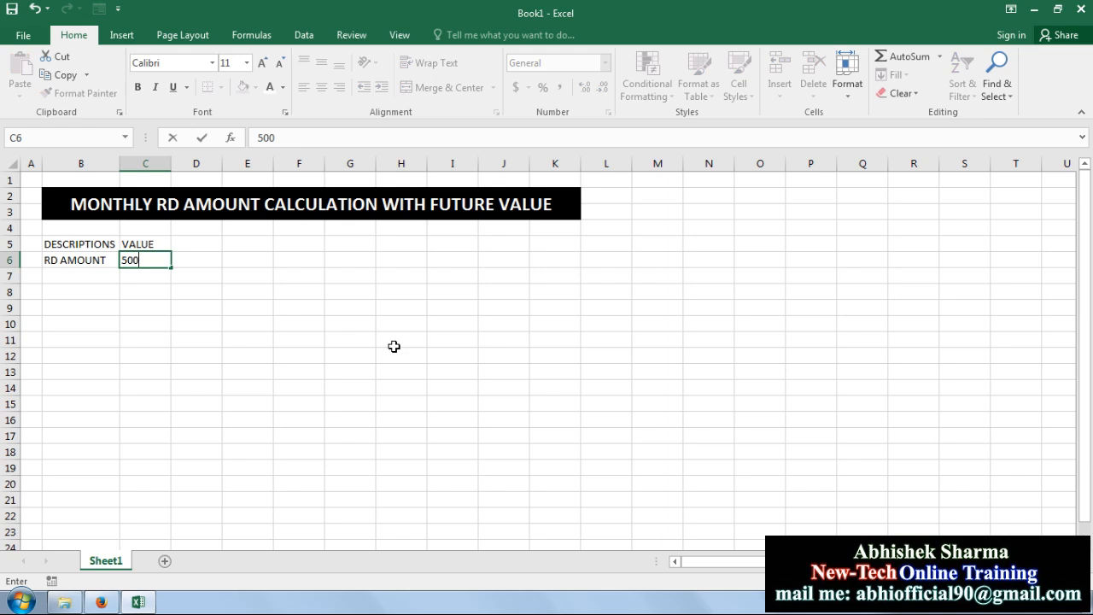
pyautogui.press('Return')
# - Enter the label TOTAL MONTHS in B7 and the value 12 in C7
pyautogui.click(95, 278)
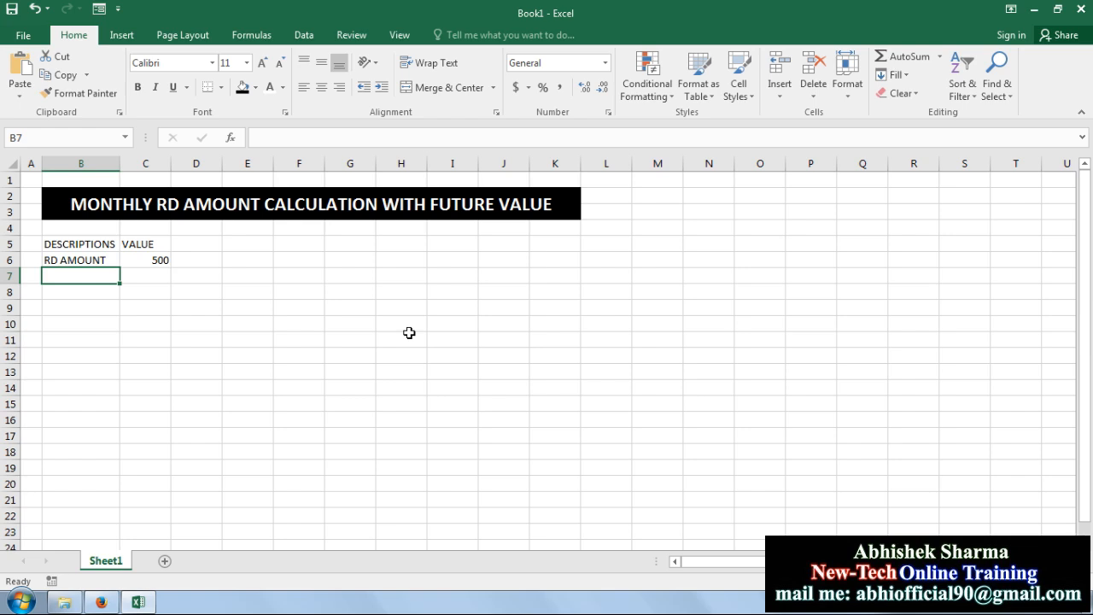
pyautogui.write('TOTA')
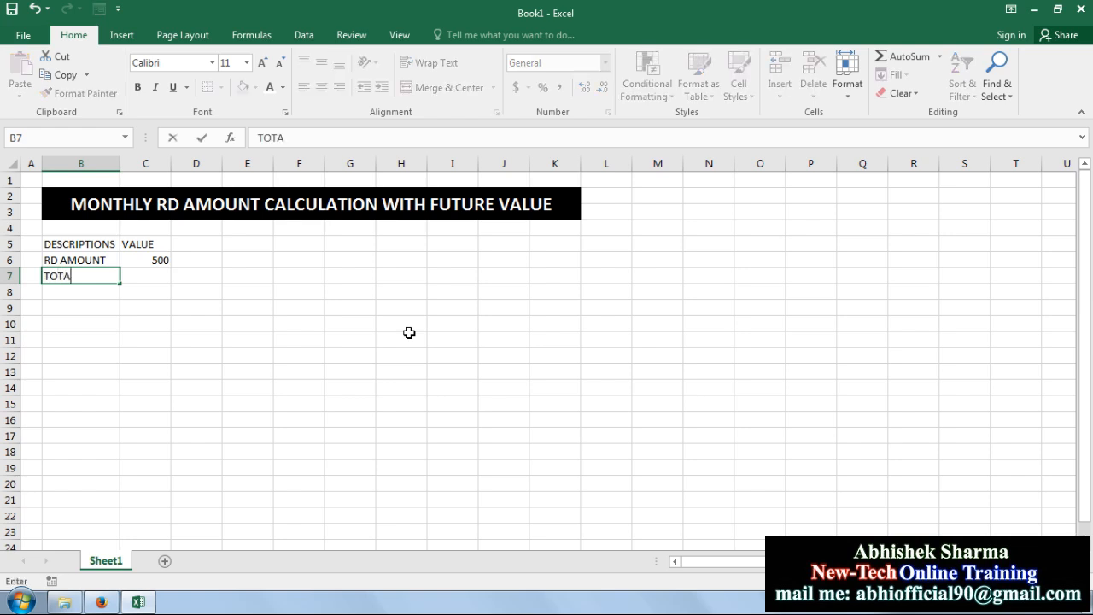
pyautogui.write('L MNTHS')
pyautogui.press('F2')
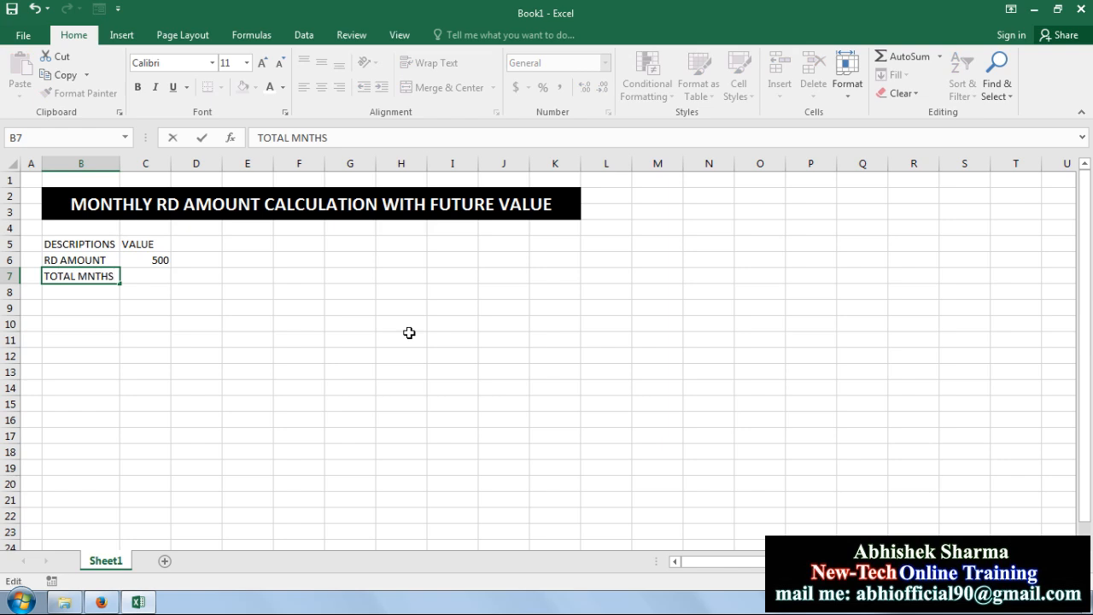
pyautogui.press('Left')
pyautogui.press('Left')
pyautogui.write('O')
pyautogui.press('Return')
pyautogui.press('Up')
pyautogui.press('Right')
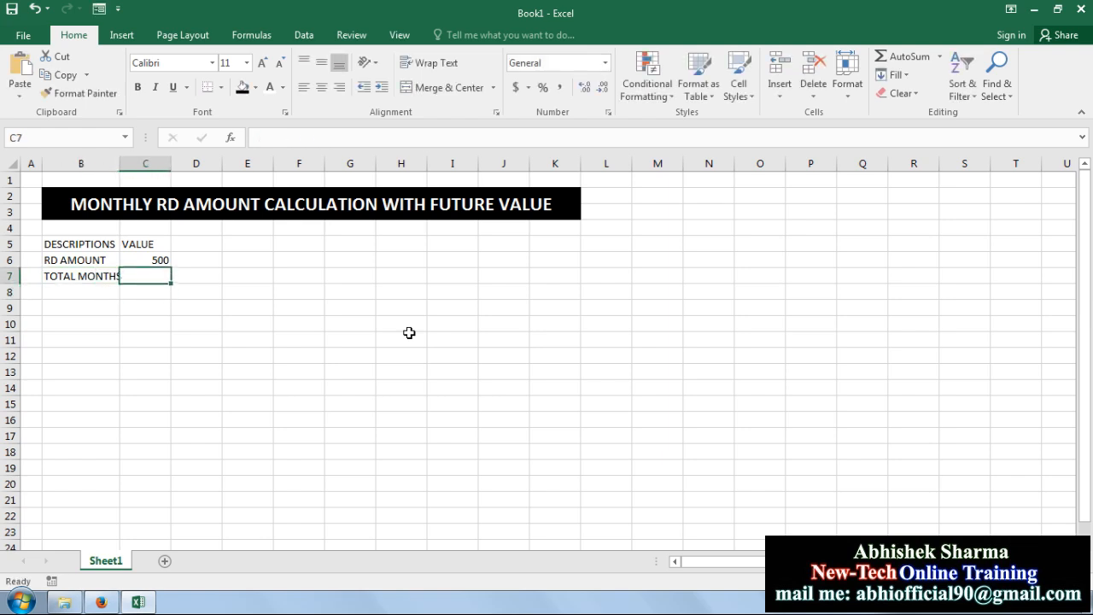
pyautogui.write('12')
pyautogui.press('Return')
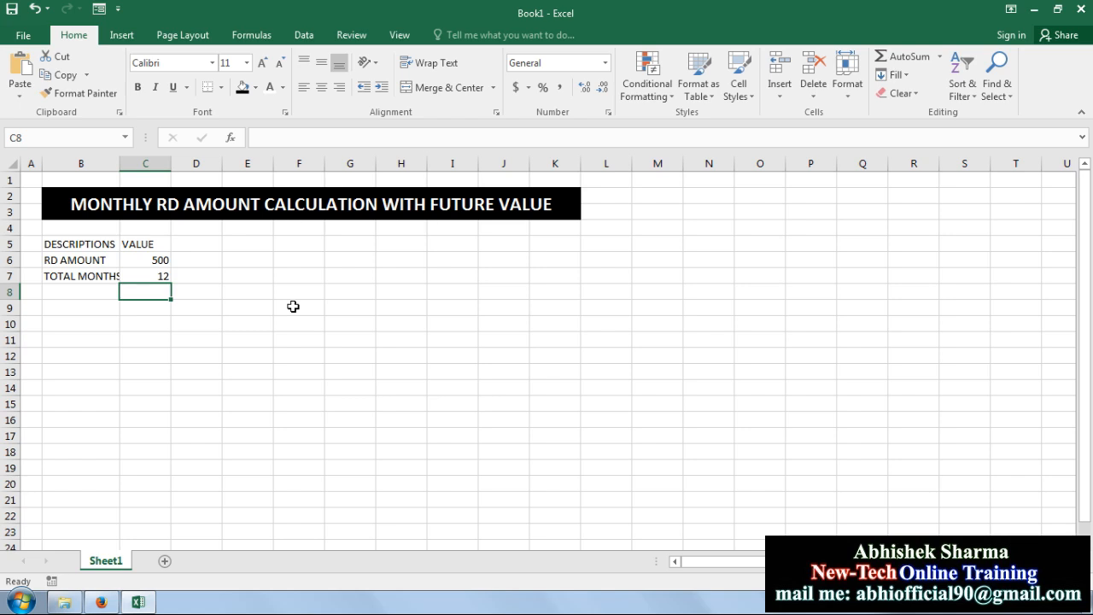
# - Enter the label RATE OF INTEREST in B8 and the value 9% in C8
pyautogui.click(62, 294)
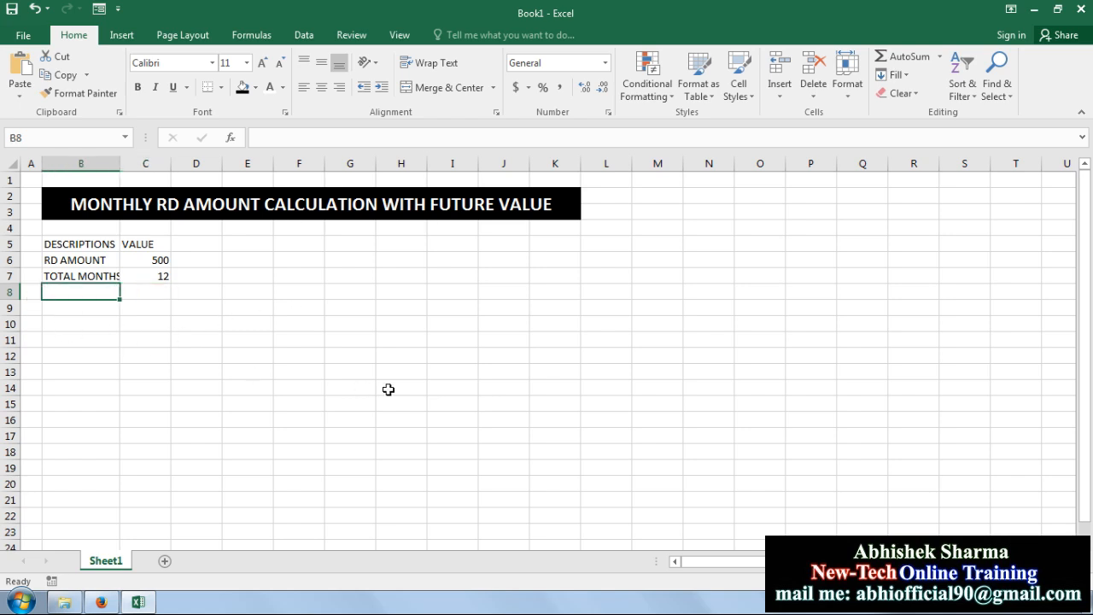
pyautogui.write('RATE ')
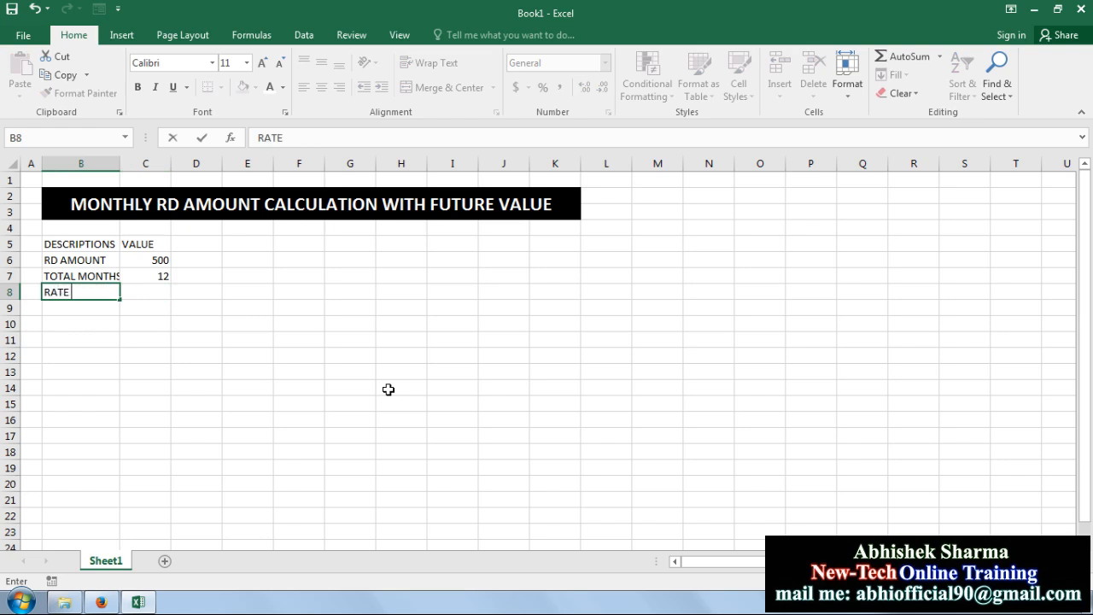
pyautogui.write('OF INTEREST')
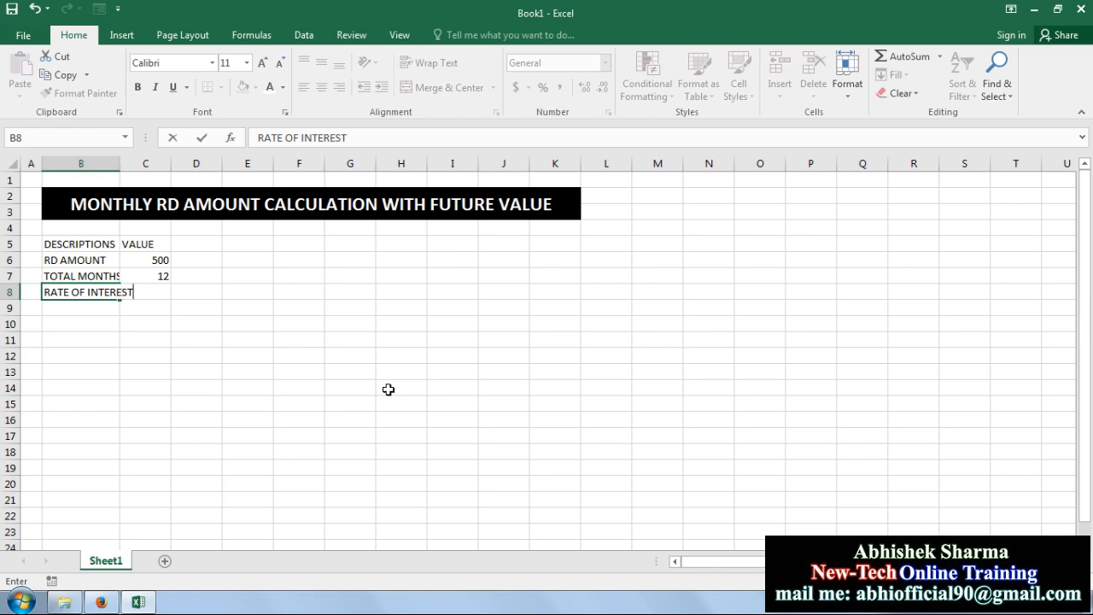
pyautogui.press('Tab')
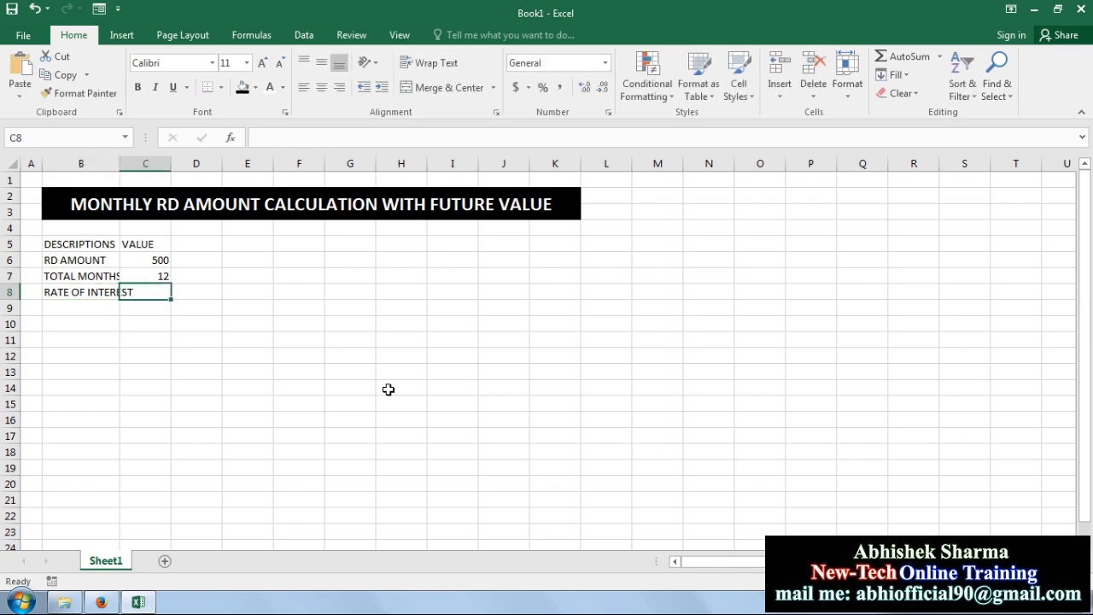
pyautogui.write('9%')
pyautogui.press('Return')
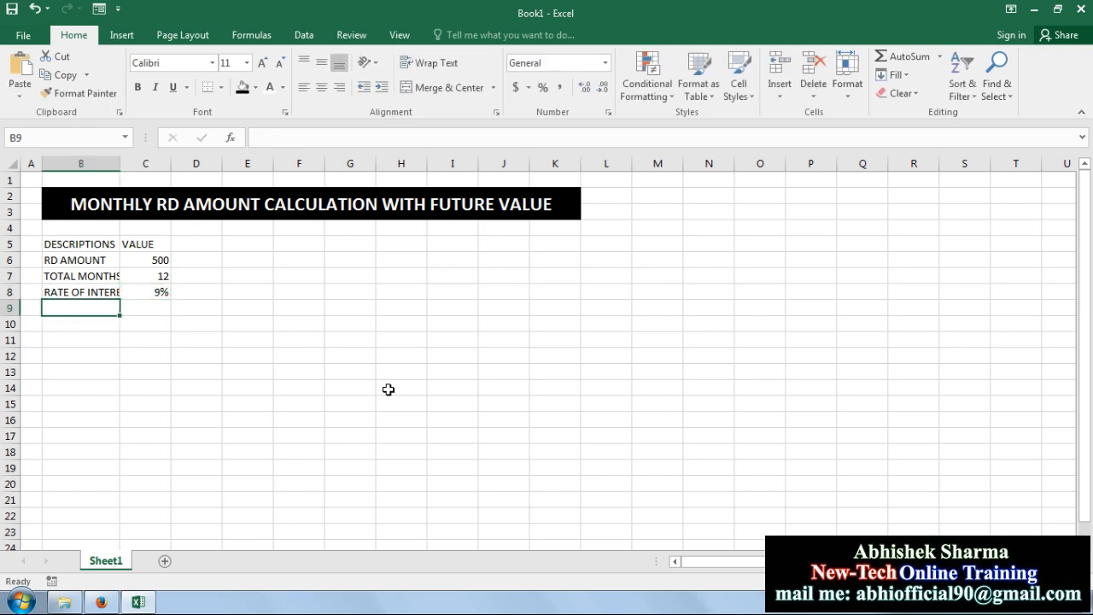
# - Enter the label FUTURE VALUE in cell B9
pyautogui.write('F')
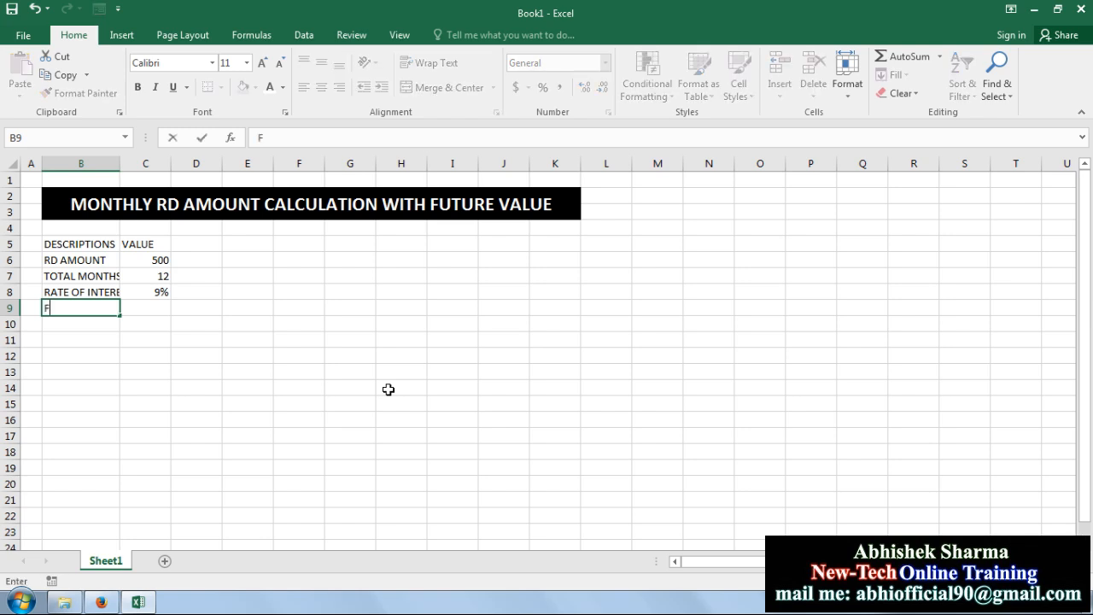
pyautogui.write('UTURE VALUE')
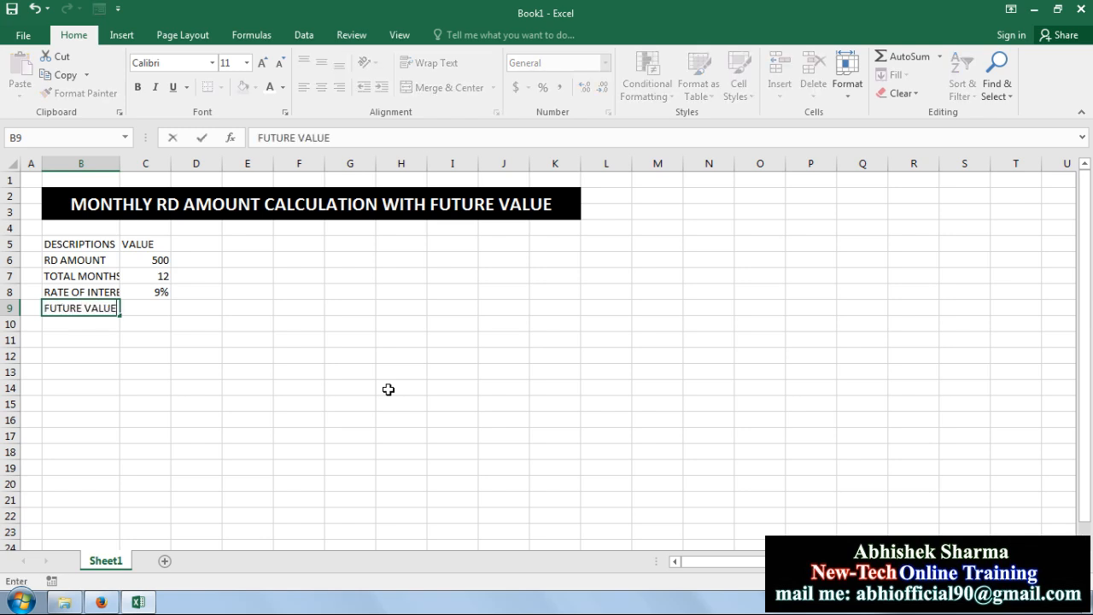
pyautogui.press('Return')
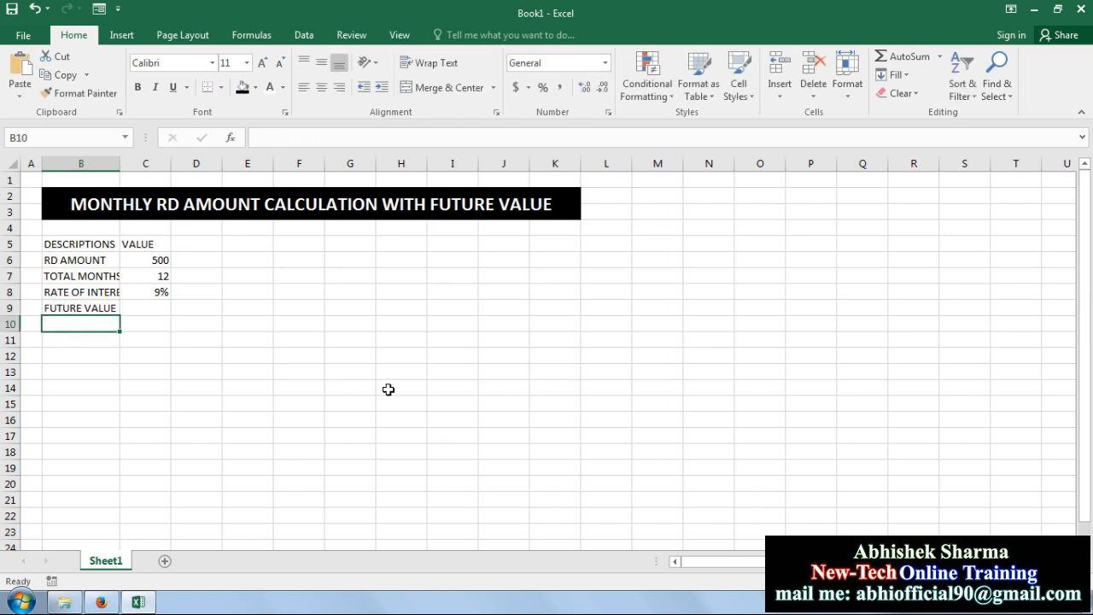
# - Format the DESCRIPTIONS and VALUE header cells B5:C5 with black fill and bold white text
pyautogui.click(160, 313)
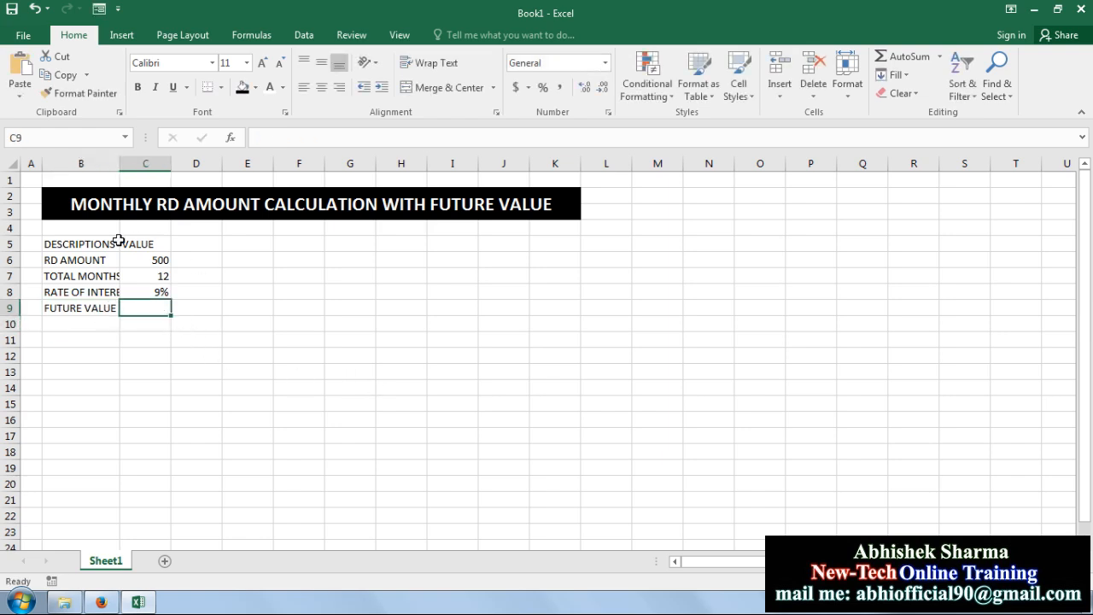
pyautogui.moveTo(73, 244); pyautogui.dragTo(152, 244)
pyautogui.click(242, 87)
pyautogui.click(268, 87)
pyautogui.click(137, 87)
# - Apply all borders to the table B5:C9 and autofit the width of column B
pyautogui.moveTo(65, 244); pyautogui.dragTo(154, 307)
pyautogui.click(220, 87)
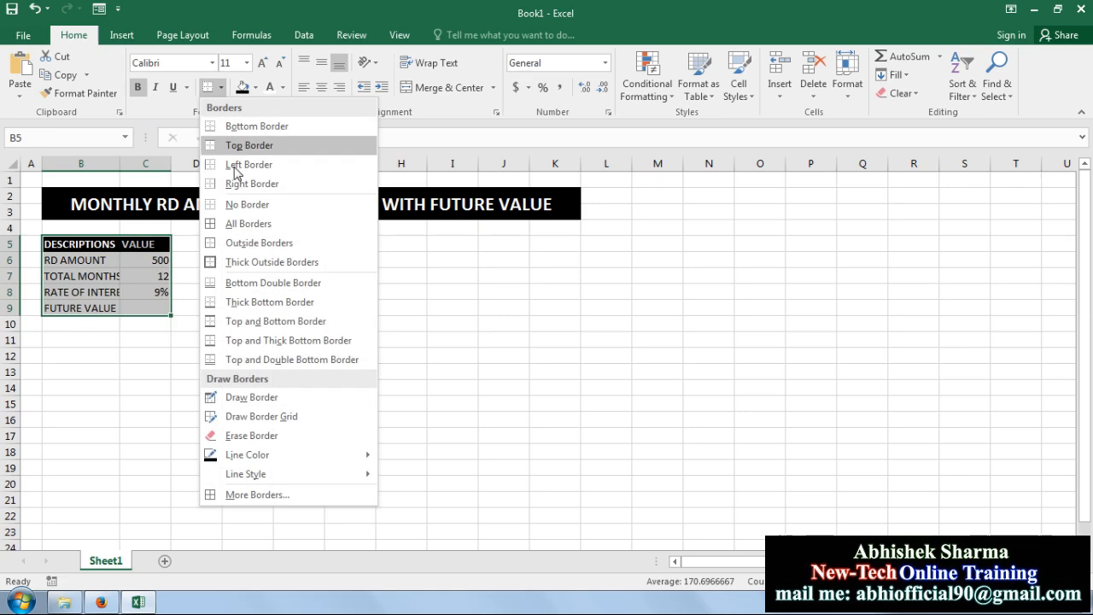
pyautogui.click(235, 245)
pyautogui.click(221, 87)
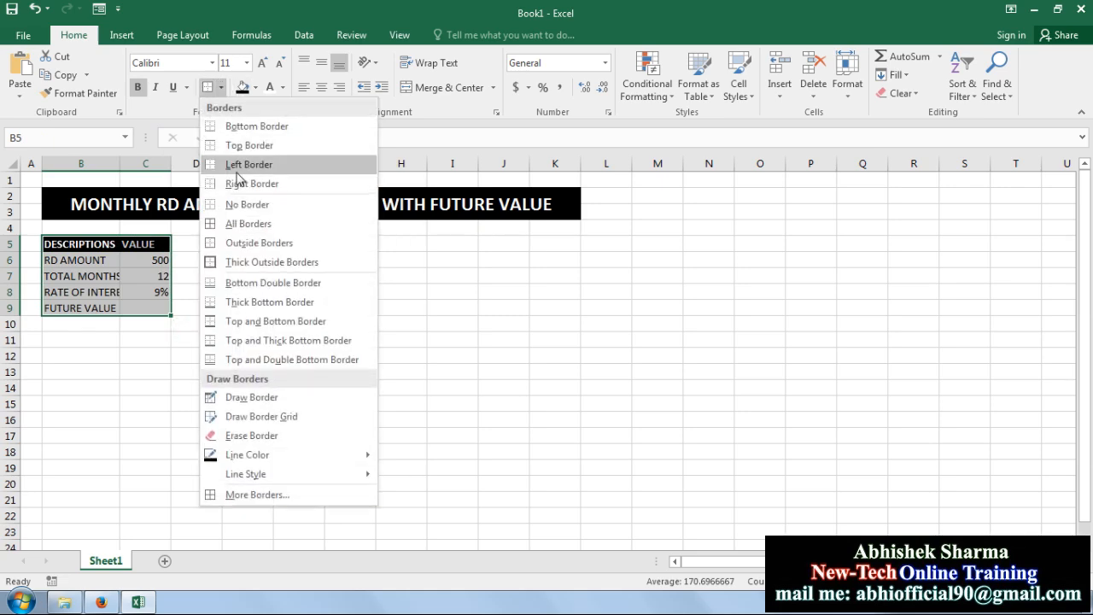
pyautogui.click(242, 223)
pyautogui.click(214, 338)
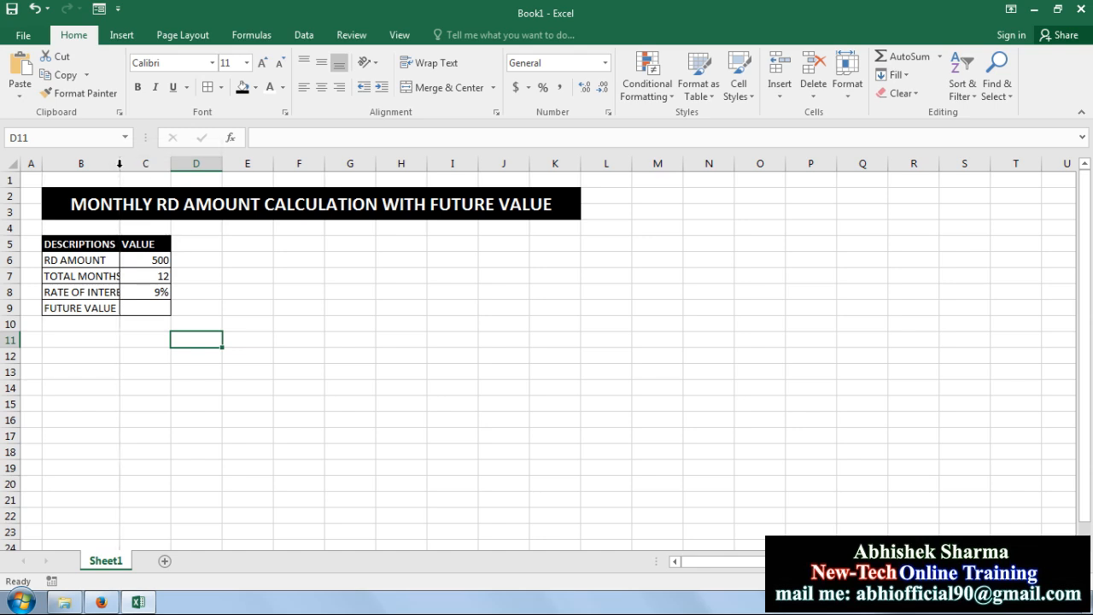
pyautogui.doubleClick(119, 163)
# - Enter the two-line column header SR. in E5 and NO. in E6
pyautogui.click(287, 246)
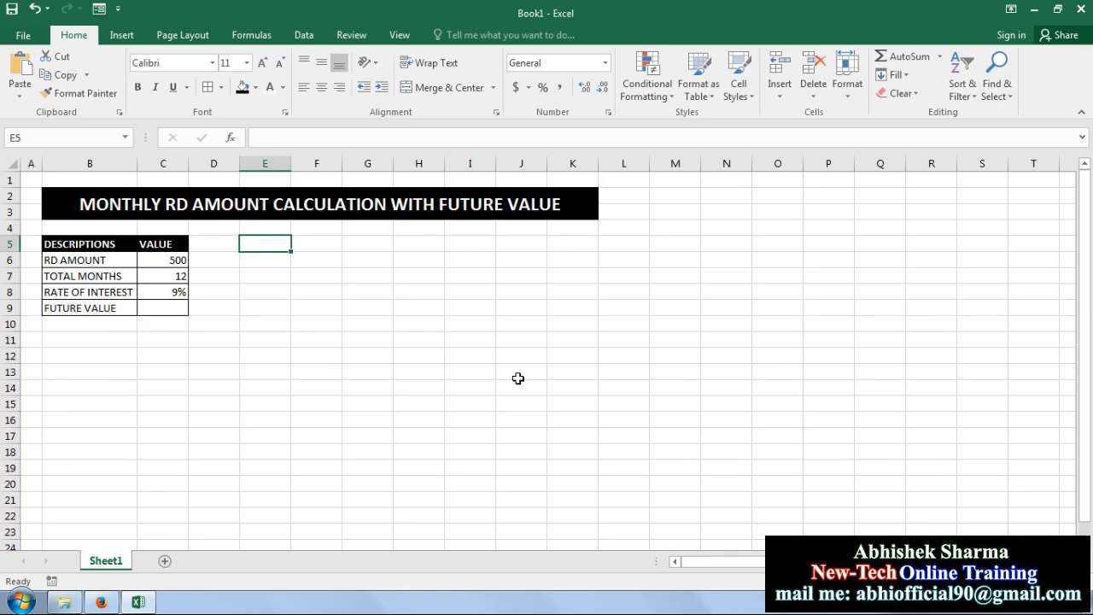
pyautogui.write('SR.')
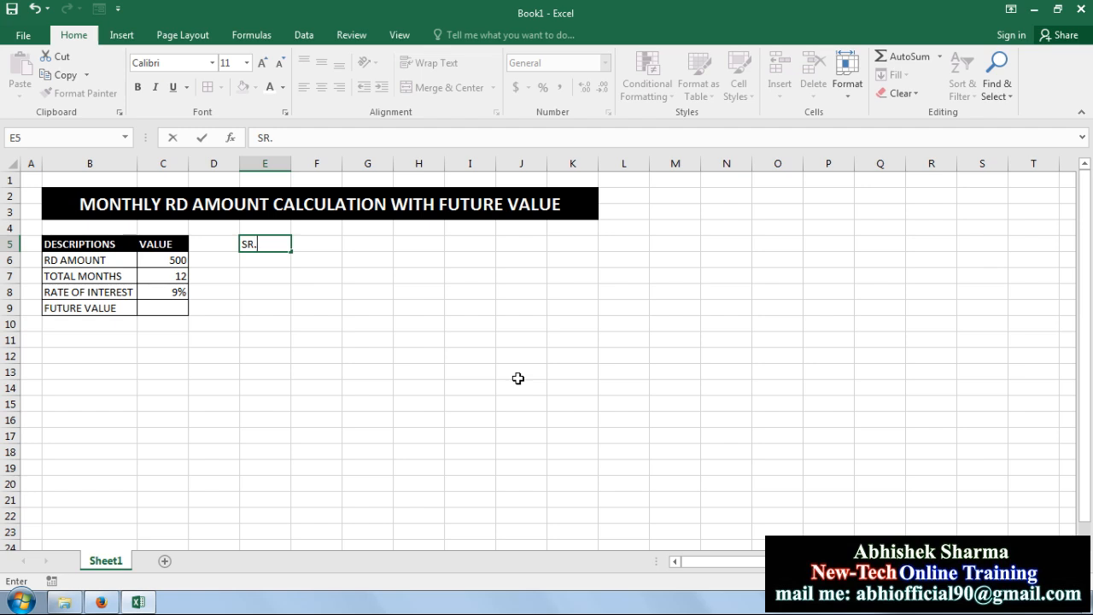
pyautogui.press('Return')
pyautogui.write('NO.')
pyautogui.press('Return')
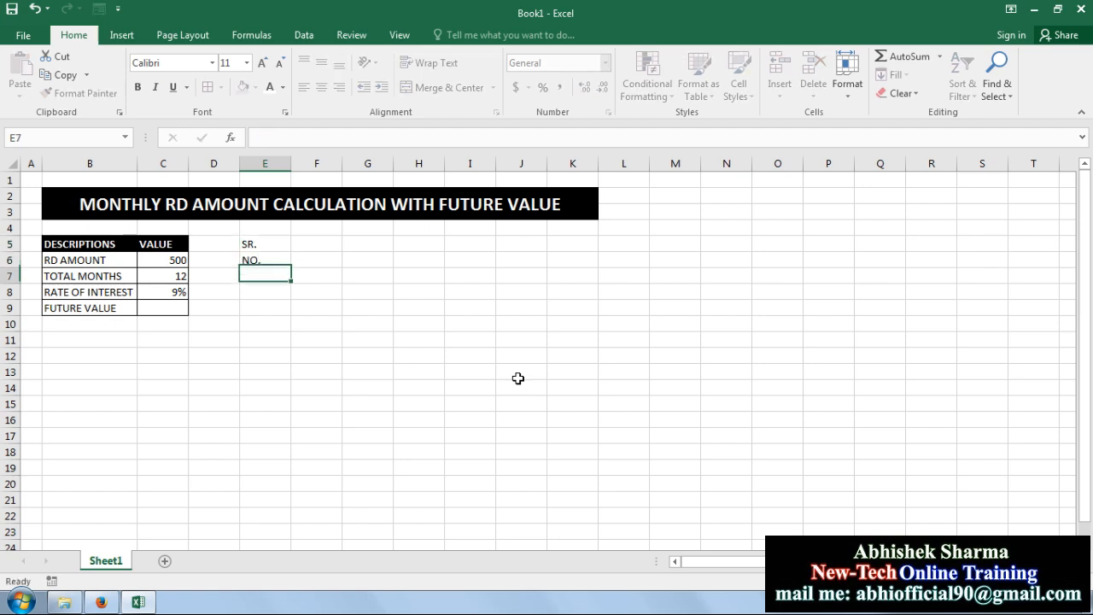
# - Enter the two-line column header MONTHS in F5 and OF YEAR in F6
pyautogui.press('Right')
pyautogui.press('Up')
pyautogui.press('Up')
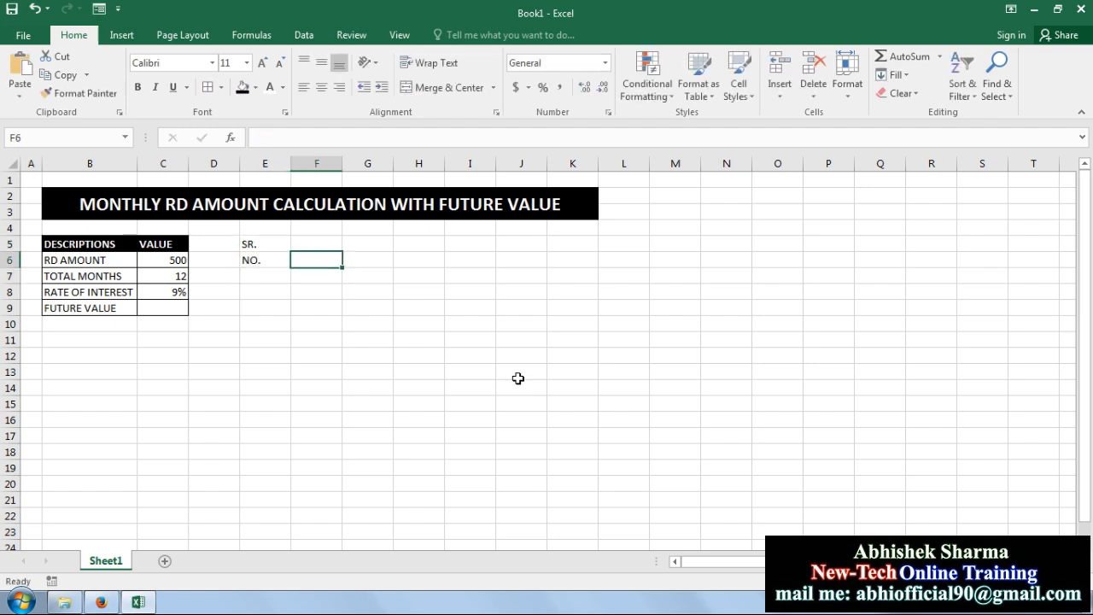
pyautogui.write('MONTHS')
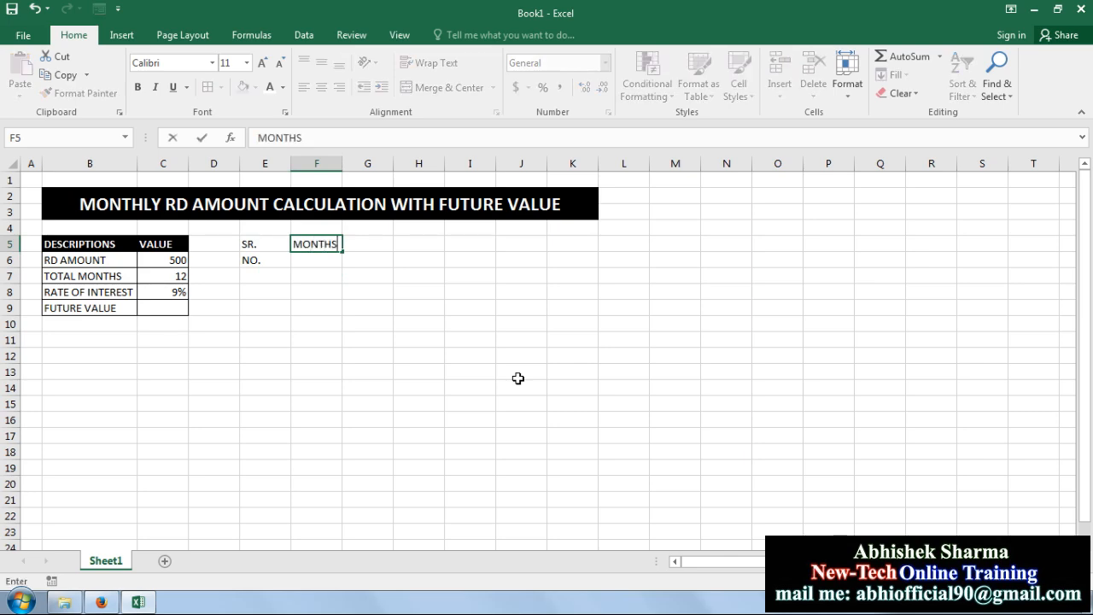
pyautogui.press('Return')
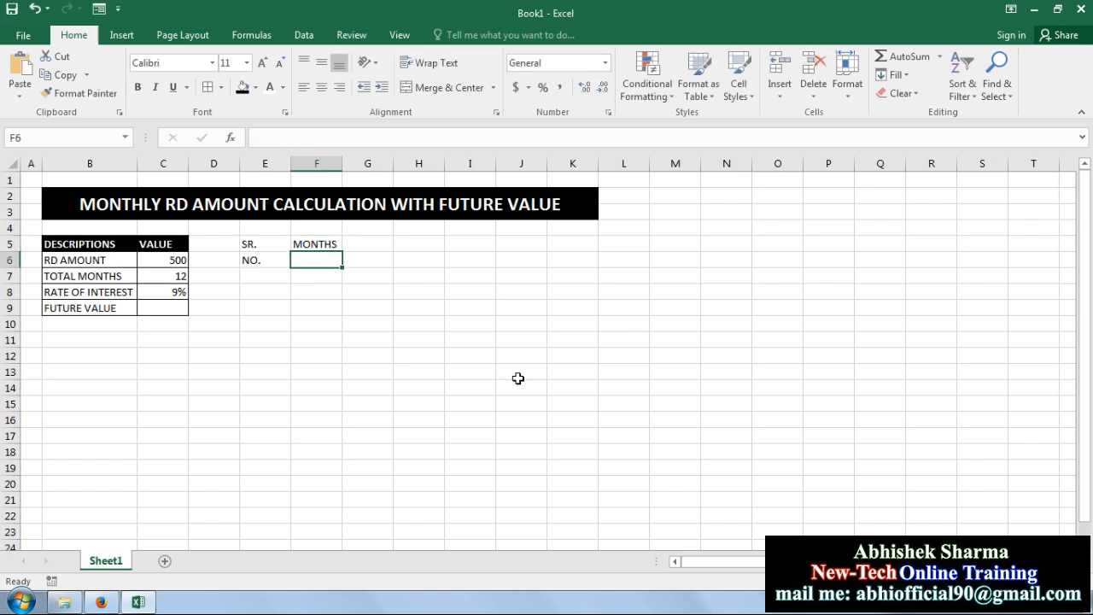
pyautogui.write('OF YE')
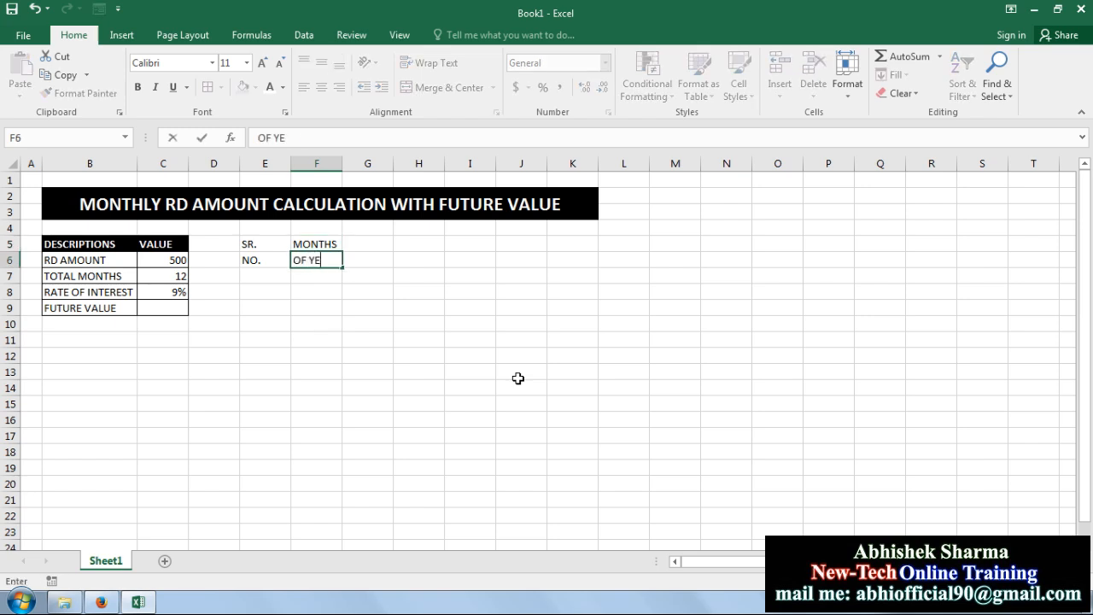
pyautogui.write('AR')
pyautogui.press('Tab')
# - Enter the two-line column header OPENING in G5 and BALANCE in G6
pyautogui.press('Up')
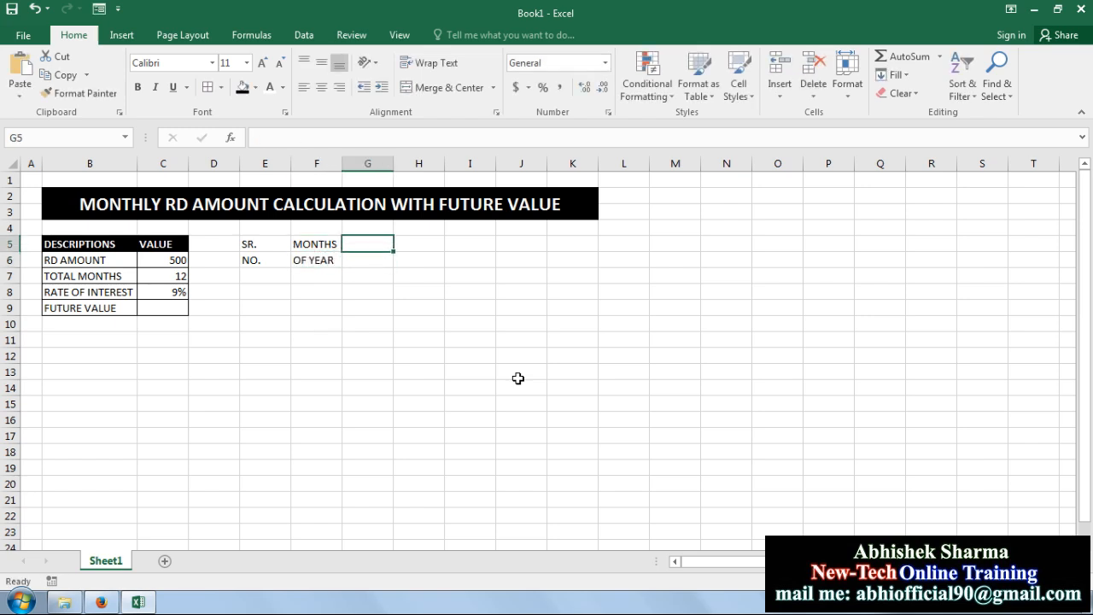
pyautogui.write('OP')
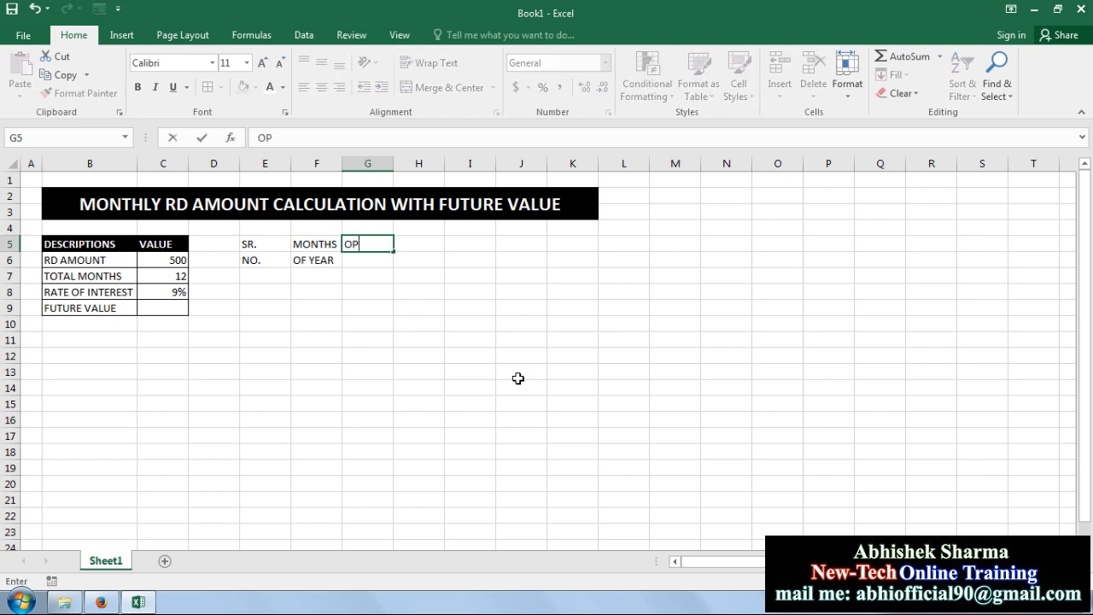
pyautogui.write('ENING')
pyautogui.press('Return')
pyautogui.write('BALANCE')
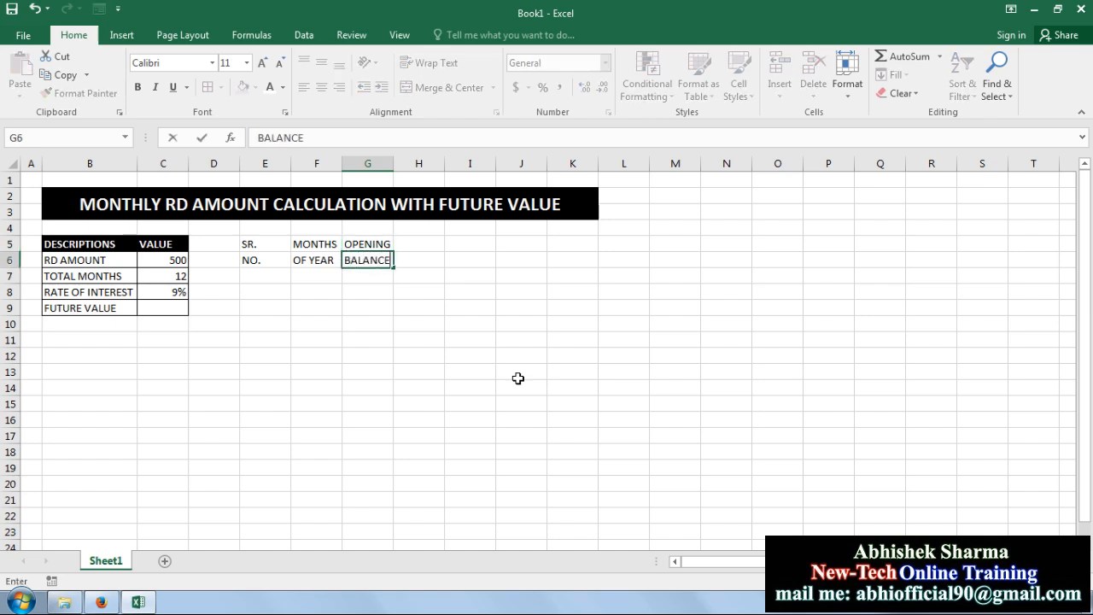
pyautogui.press('Return')
# - Enter the two-line column header MONTHLY RD in H5 and AMOUNT in H6
pyautogui.press('Right')
pyautogui.press('Up')
pyautogui.press('Up')
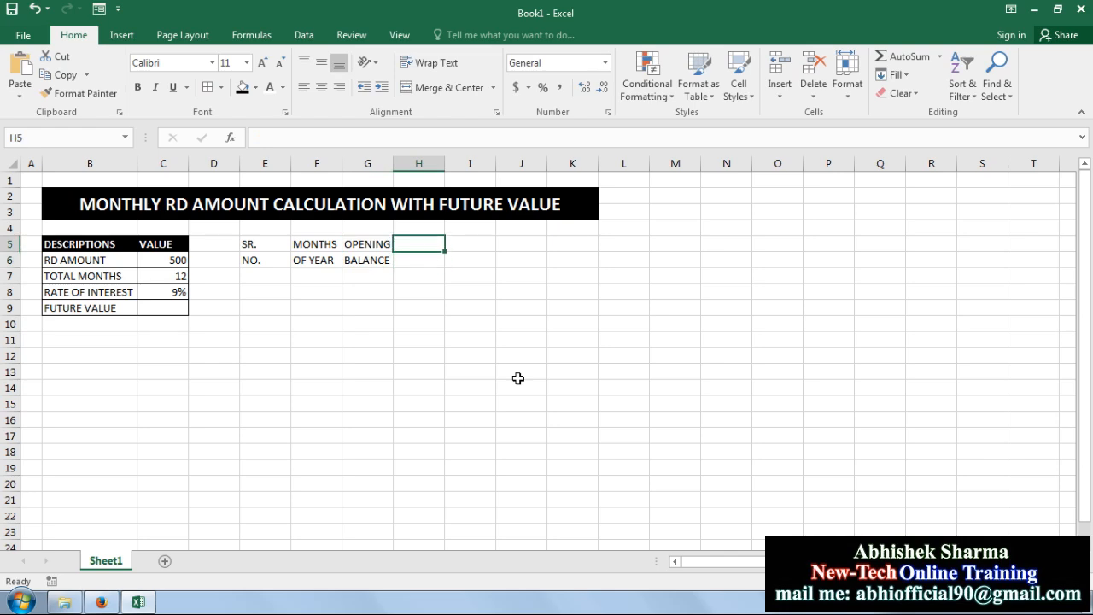
pyautogui.write('MONTH')
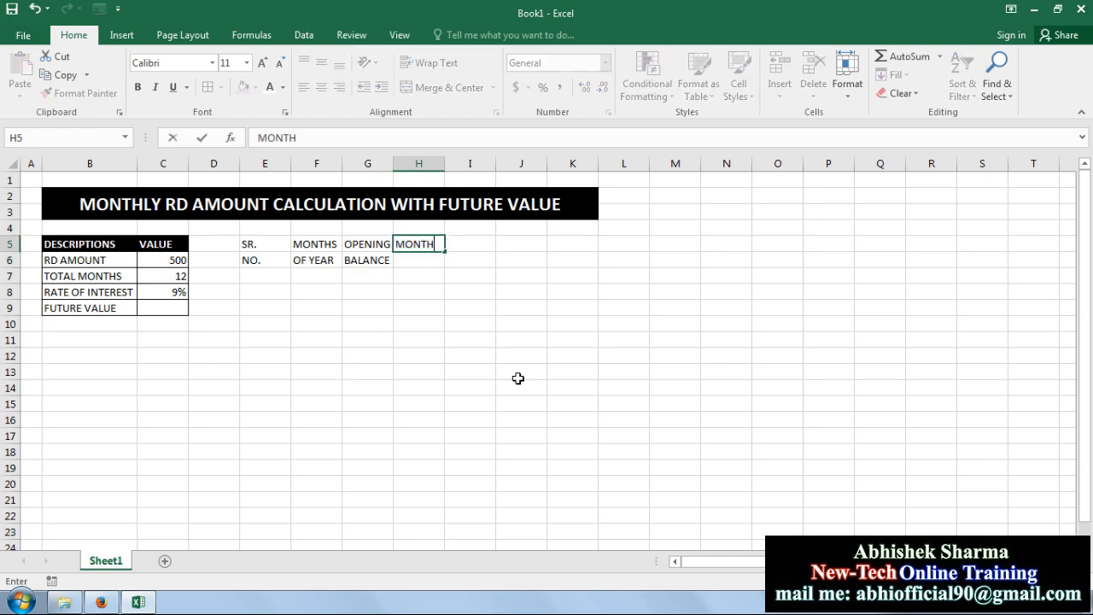
pyautogui.write('LY RD')
pyautogui.press('Return')
pyautogui.write('A')
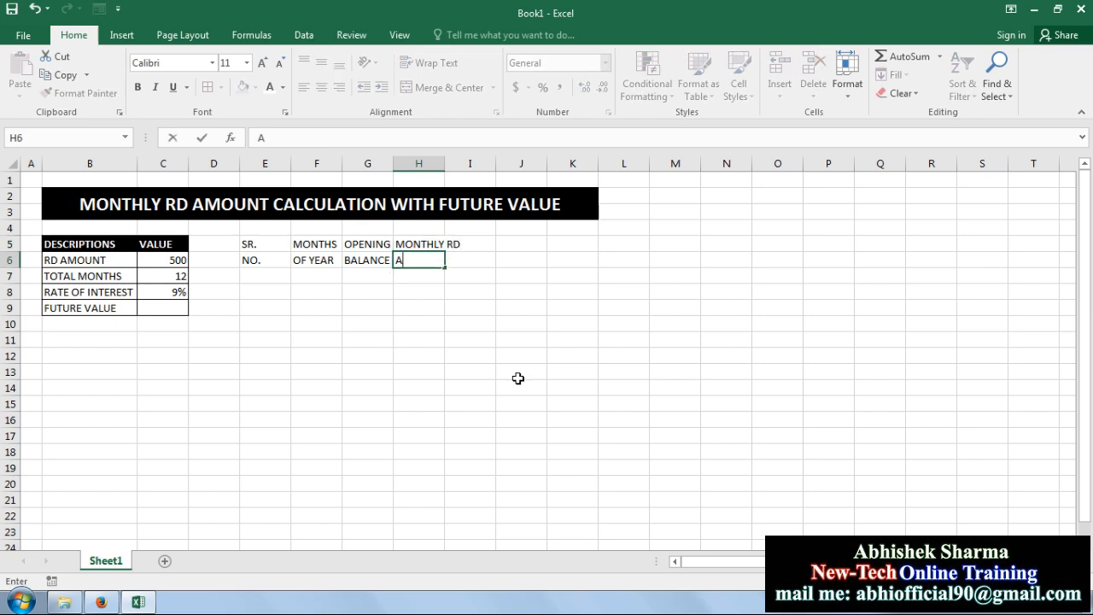
pyautogui.write('MOUNT')
pyautogui.press('Return')
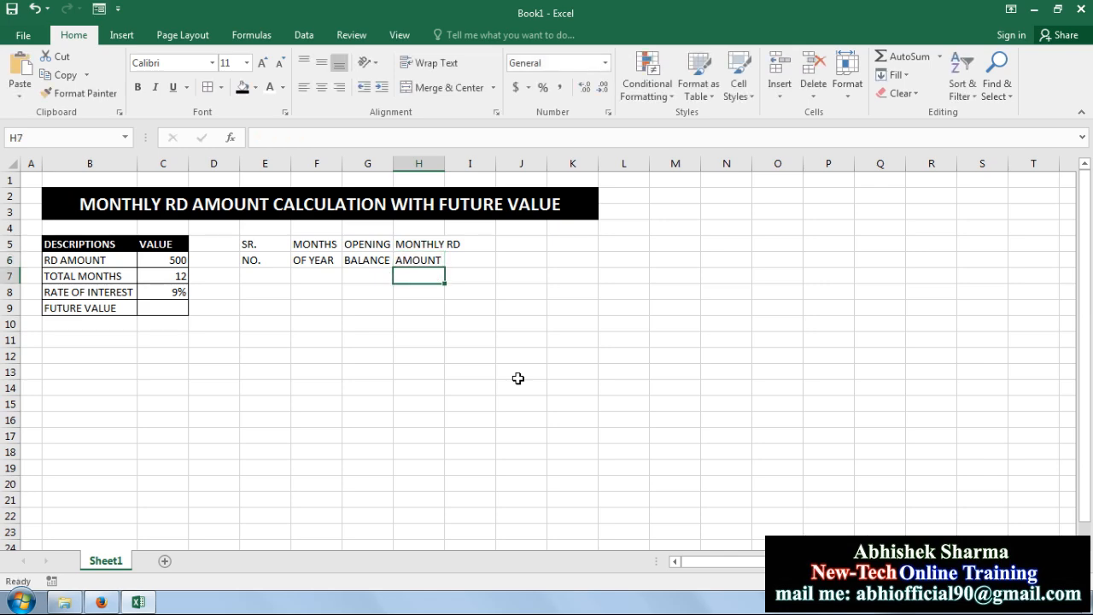
# - Enter the two-line column header PRICIPAL in I5 and AMOUNT in I6
pyautogui.press('Up')
pyautogui.press('Right')
pyautogui.press('Up')
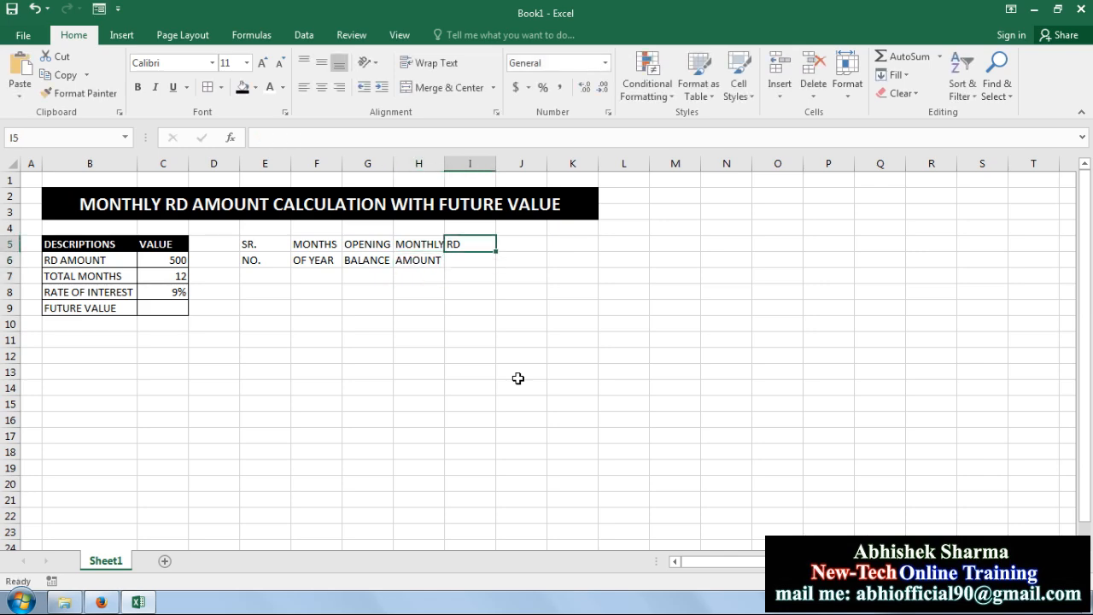
pyautogui.write('PR')
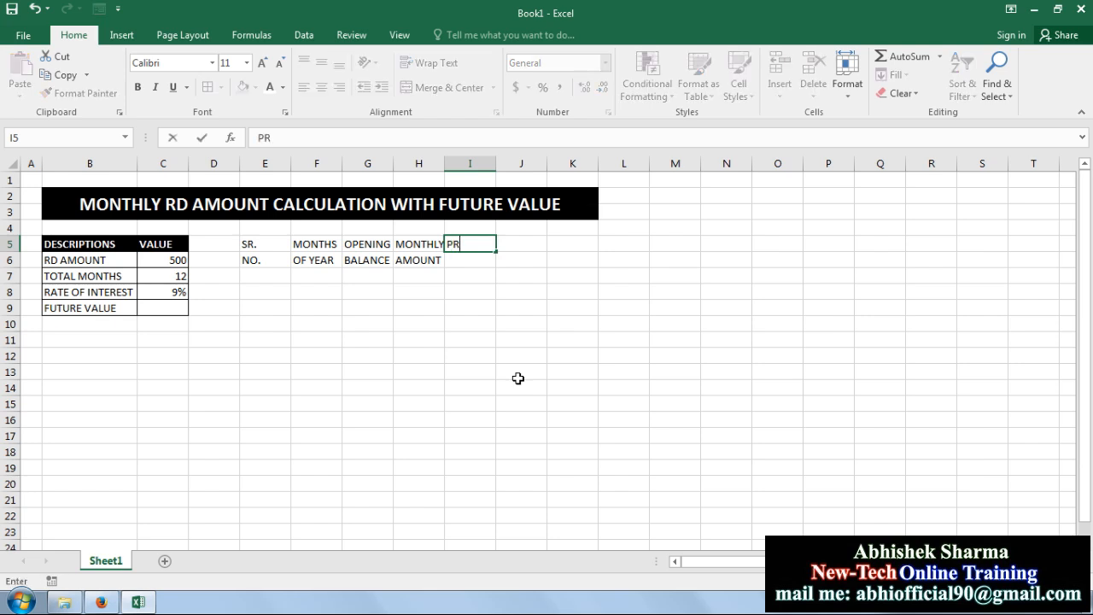
pyautogui.write('ICIPAL')
pyautogui.press('Return')
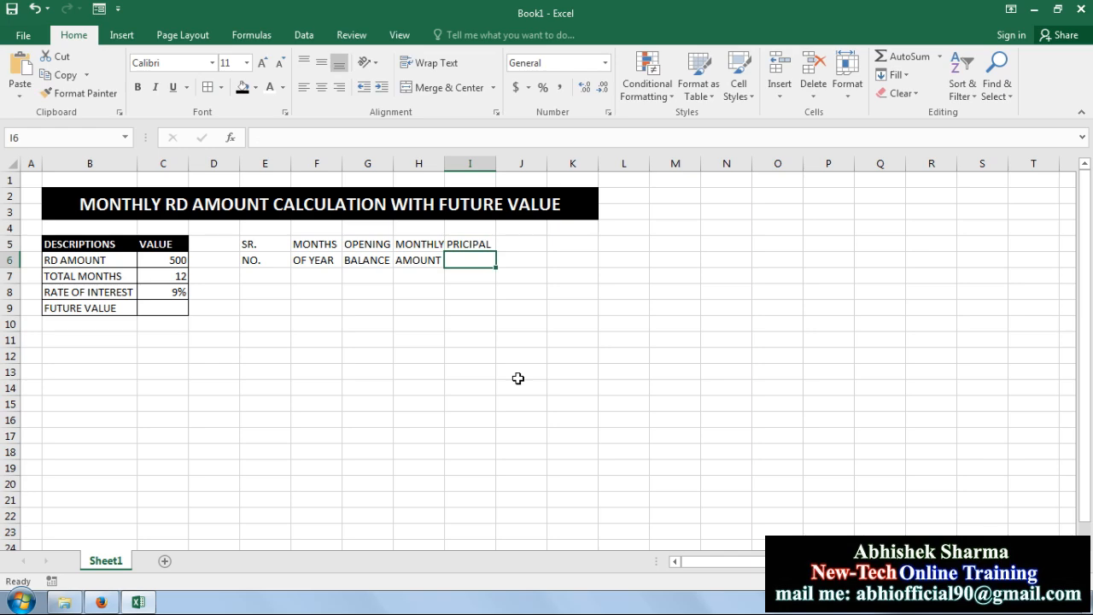
pyautogui.write('AMOUNT')
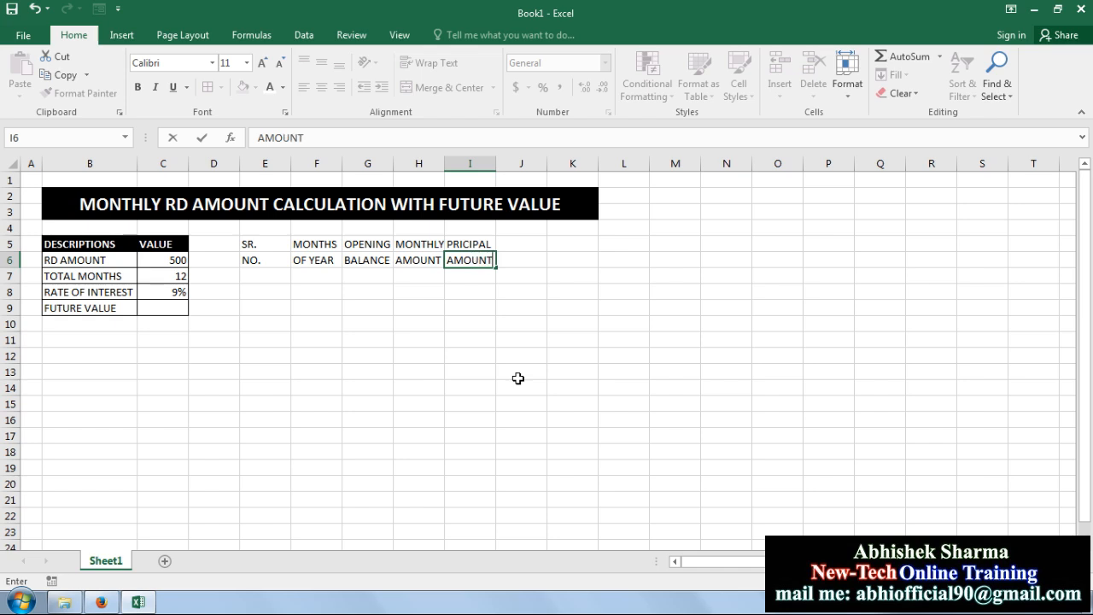
pyautogui.hotkey('ctrl', 'Return')
# - Enter the two-line column header INTEREST in J5 and RATE in J6
pyautogui.press('Right')
pyautogui.press('Up')
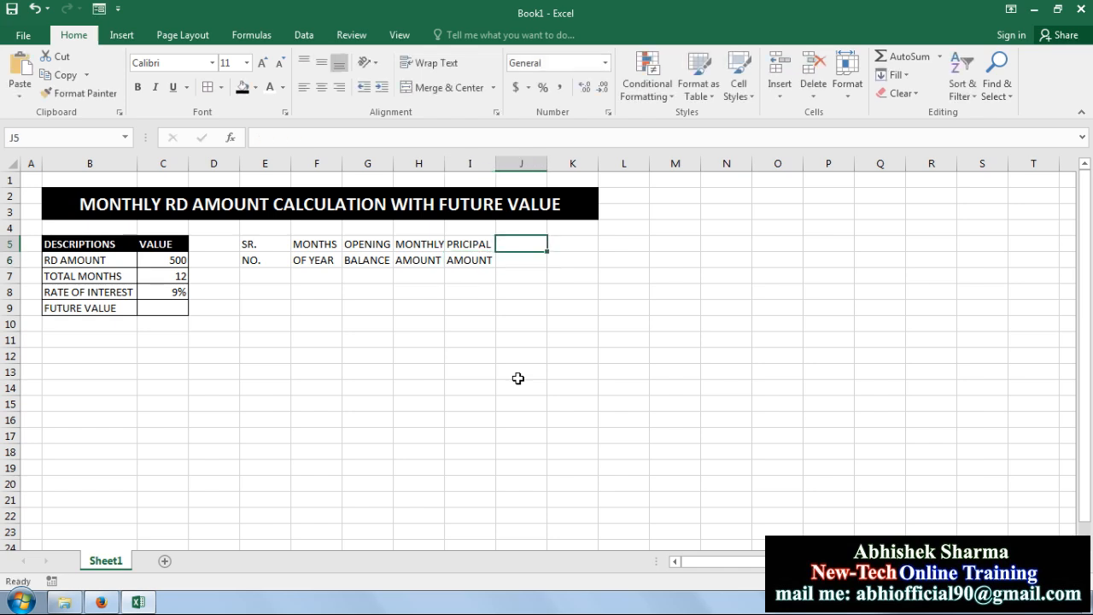
pyautogui.write('INTEREST')
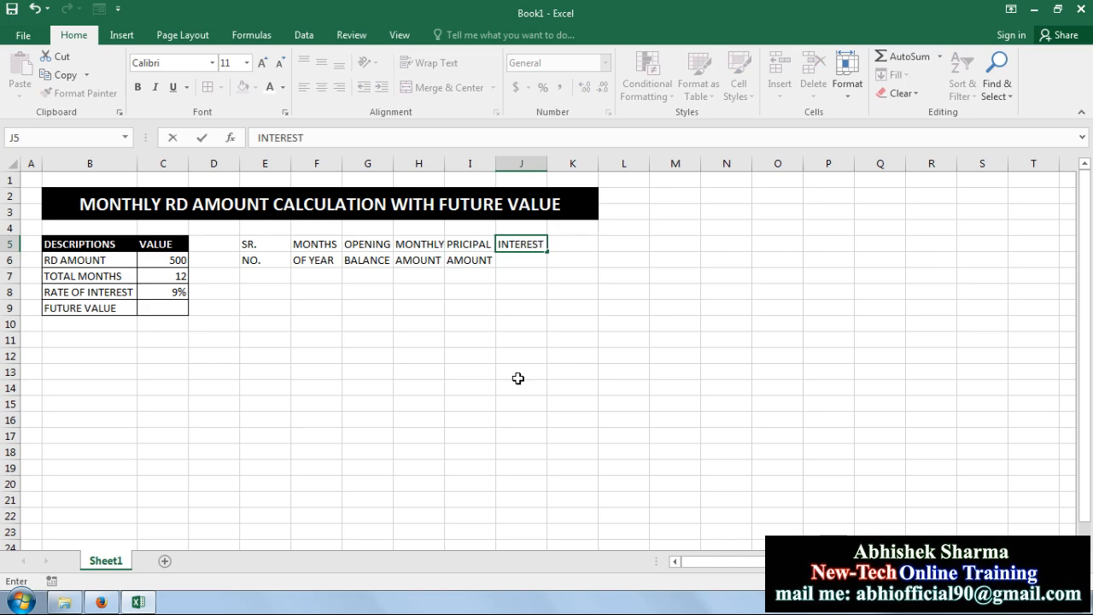
pyautogui.press('Return')
pyautogui.write('RATE')
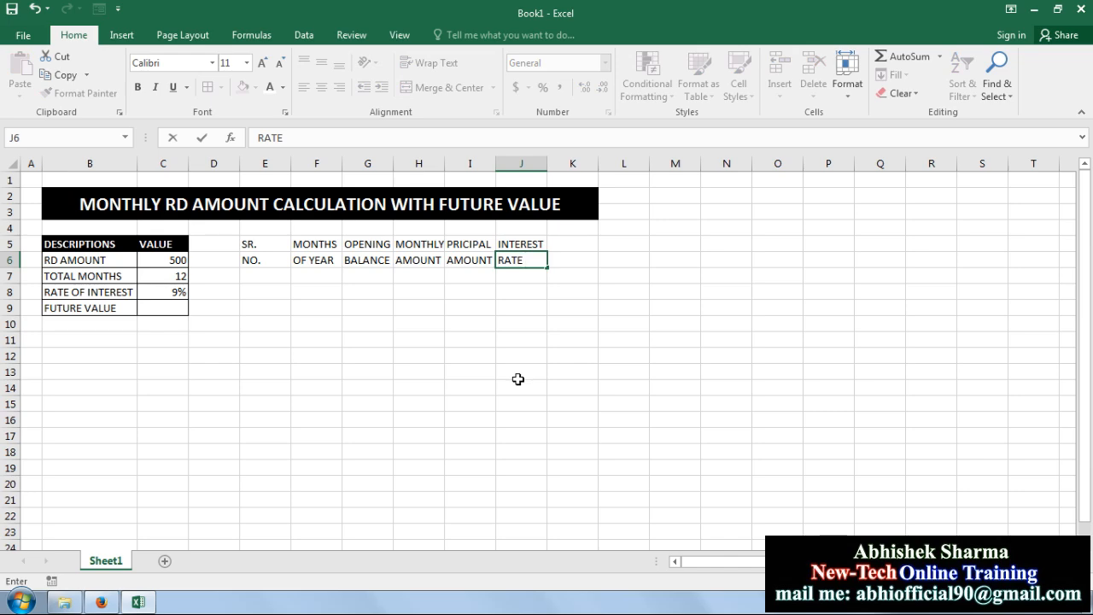
pyautogui.press('Tab')
# - Enter the header PRINCIPAL AMOUNT in K5 and WITH INTEREST in K6, and autofit the width of column K
pyautogui.press('Up')
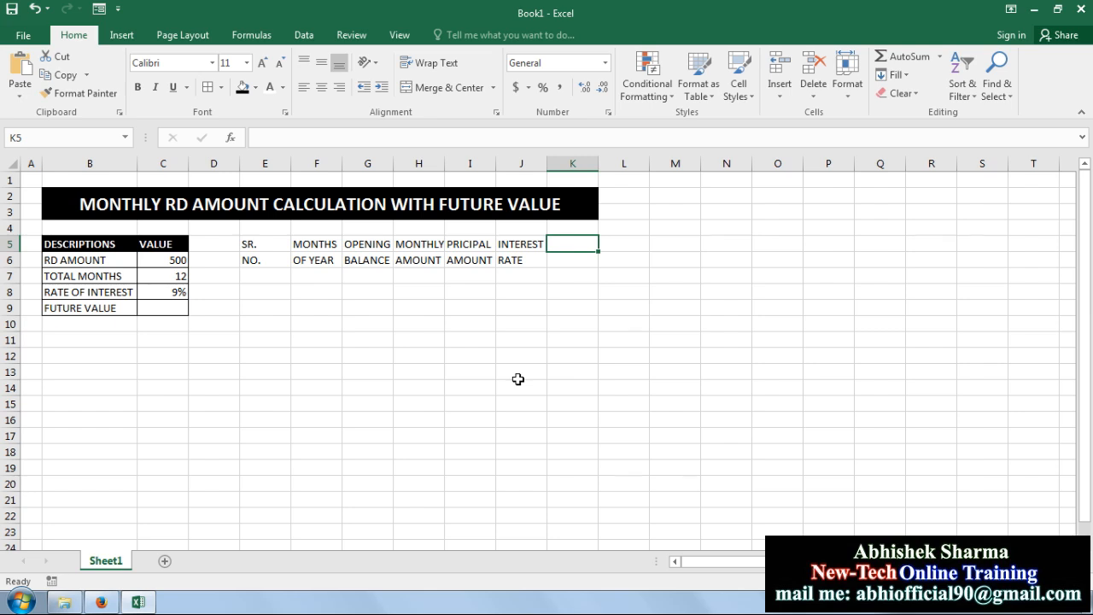
pyautogui.write('PR')
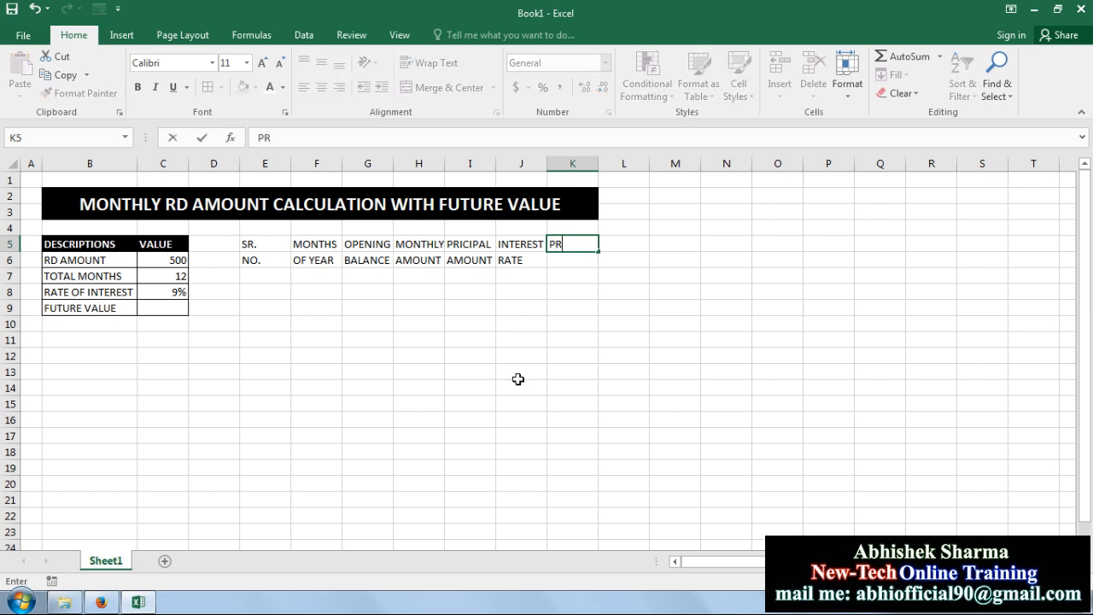
pyautogui.write('INCIPAL')
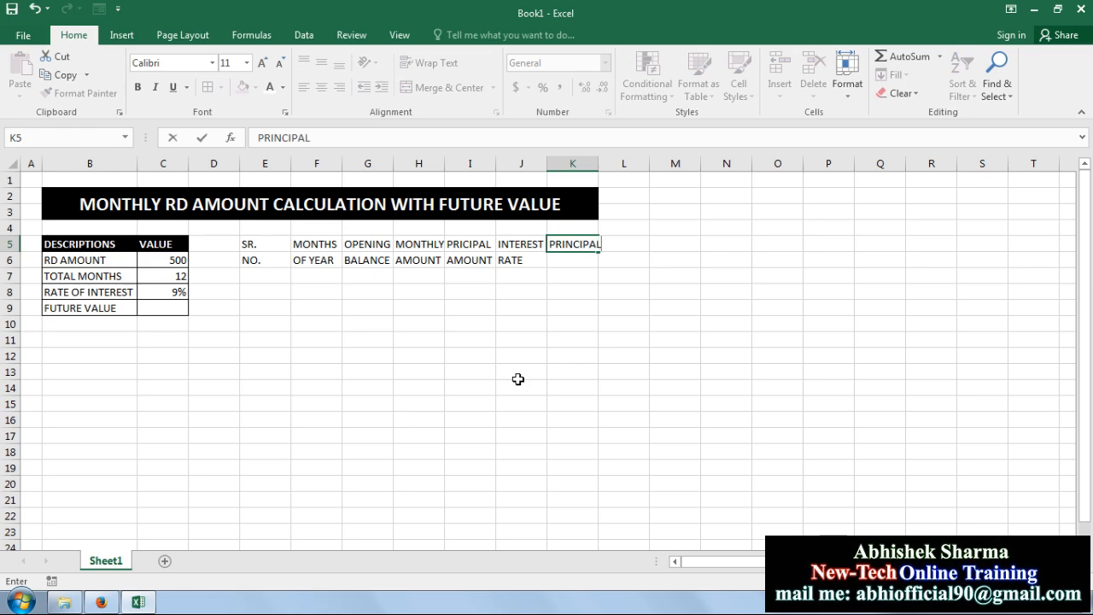
pyautogui.write(' AMOUNT')
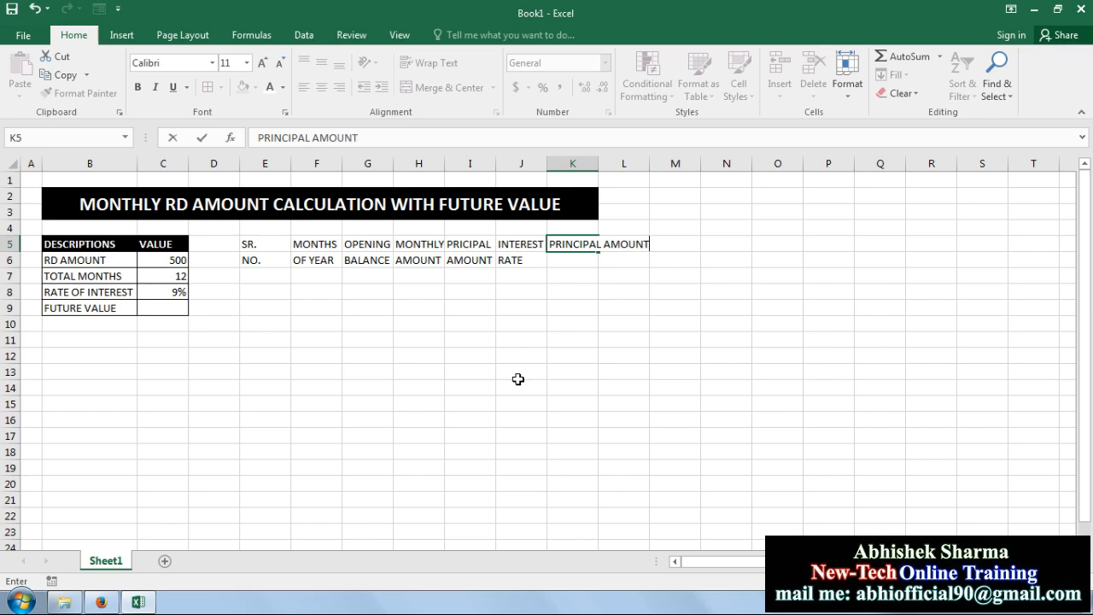
pyautogui.press('Return')
pyautogui.write('WITH')
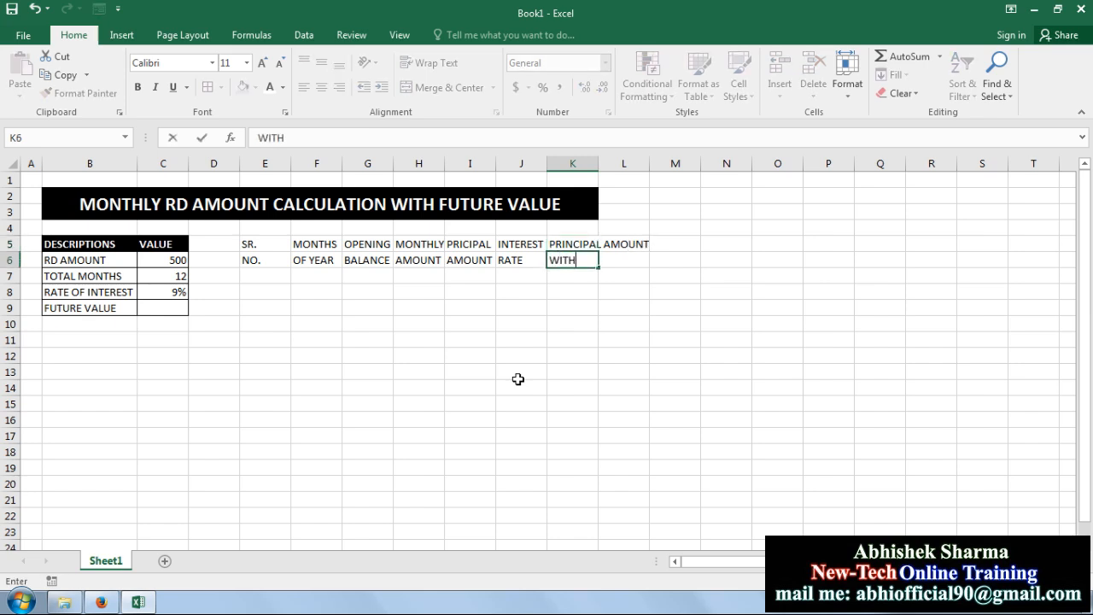
pyautogui.write(' INTERES')
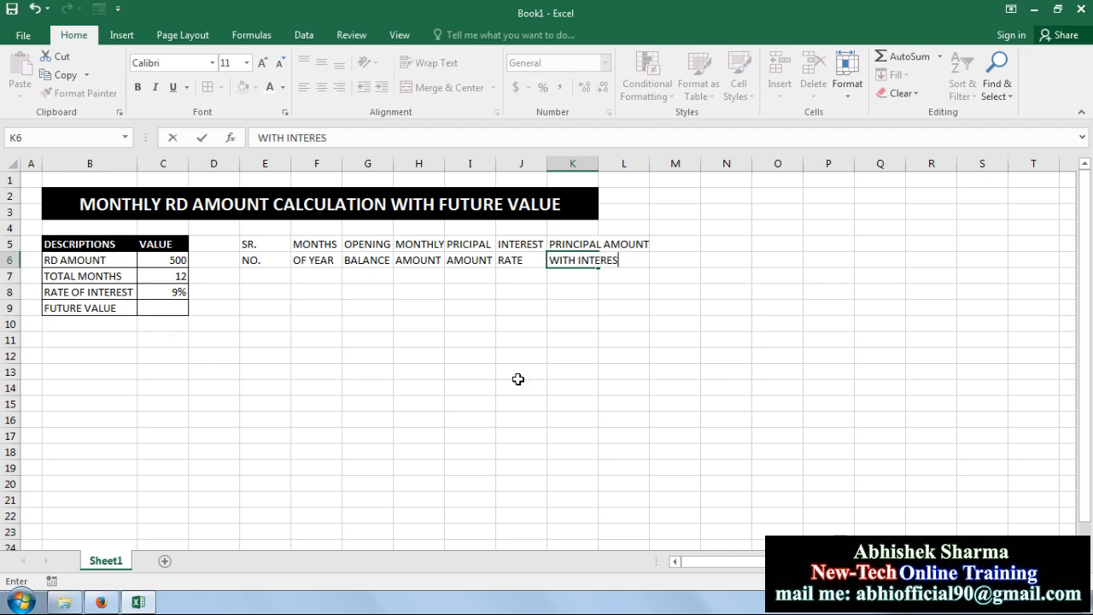
pyautogui.press('Return')
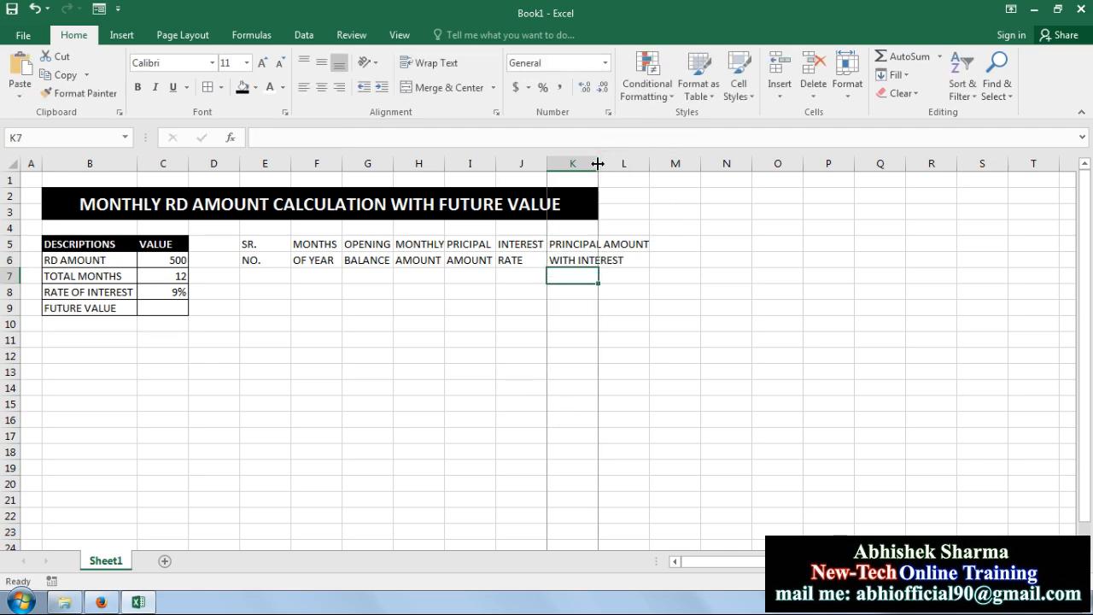
pyautogui.doubleClick(599, 163)
# - Center the header cells E5:K6 and give them black fill with white text
pyautogui.moveTo(279, 245); pyautogui.dragTo(564, 253)
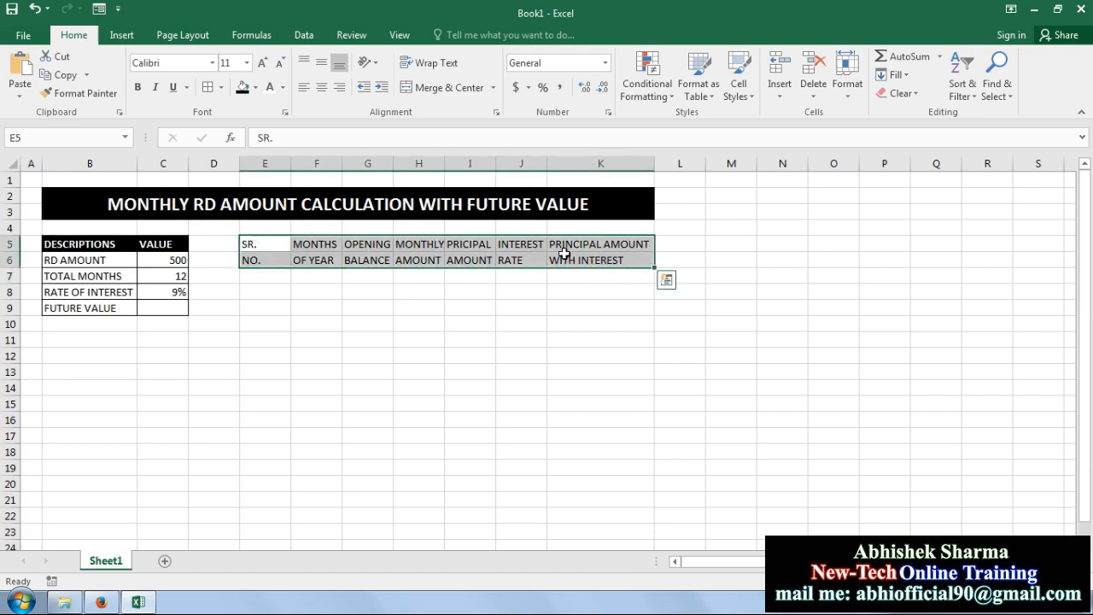
pyautogui.click(323, 89)
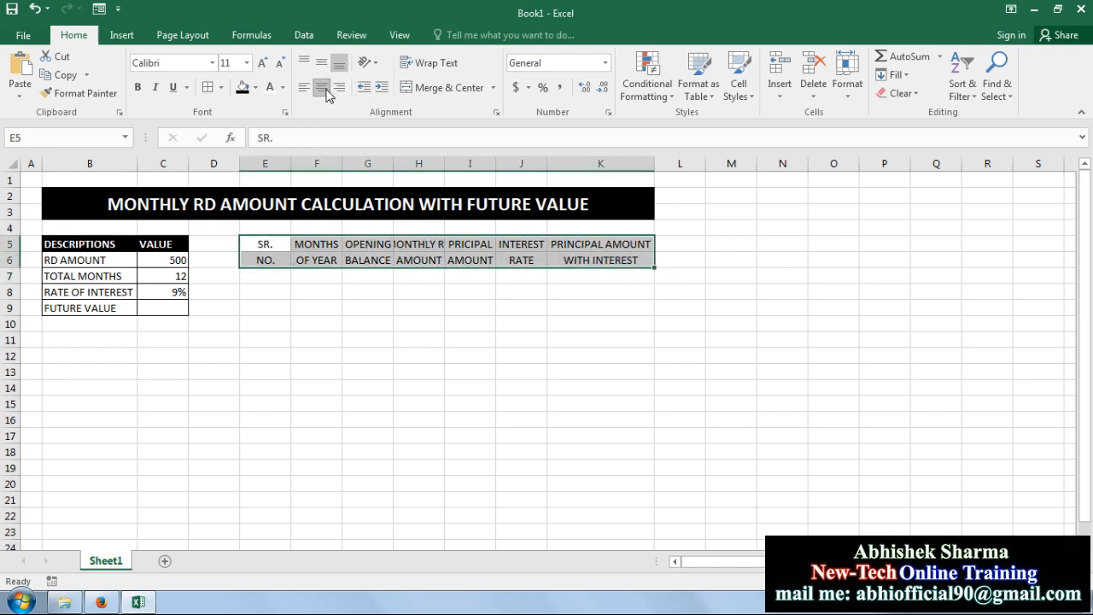
pyautogui.click(242, 87)
pyautogui.click(270, 88)
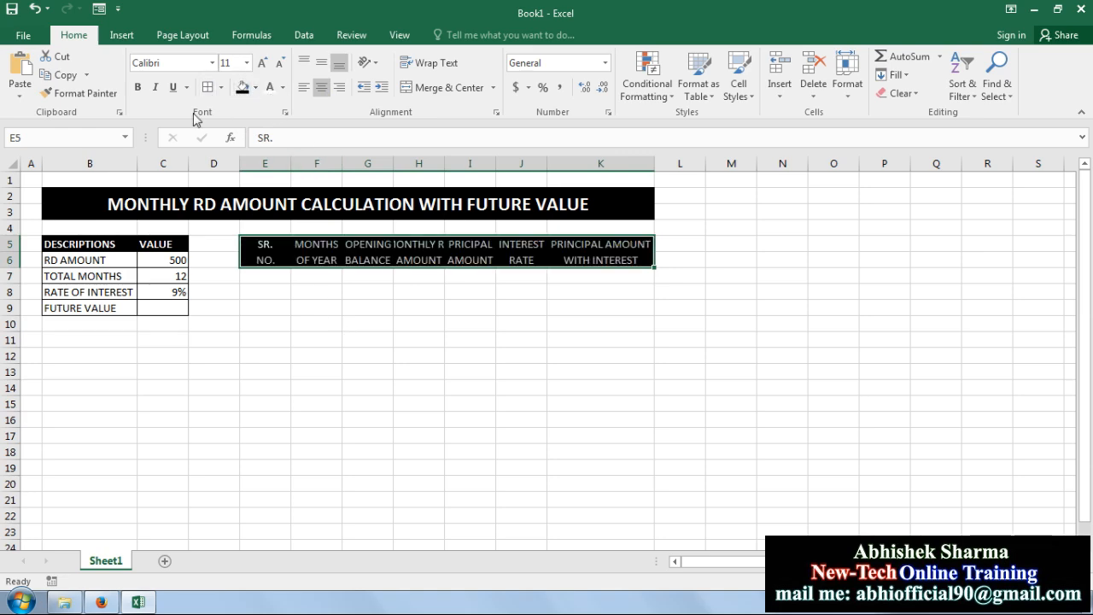
# - Bold the schedule headers in E5:K6 and widen columns E to K so every header fits
pyautogui.click(137, 87)
pyautogui.click(303, 367)
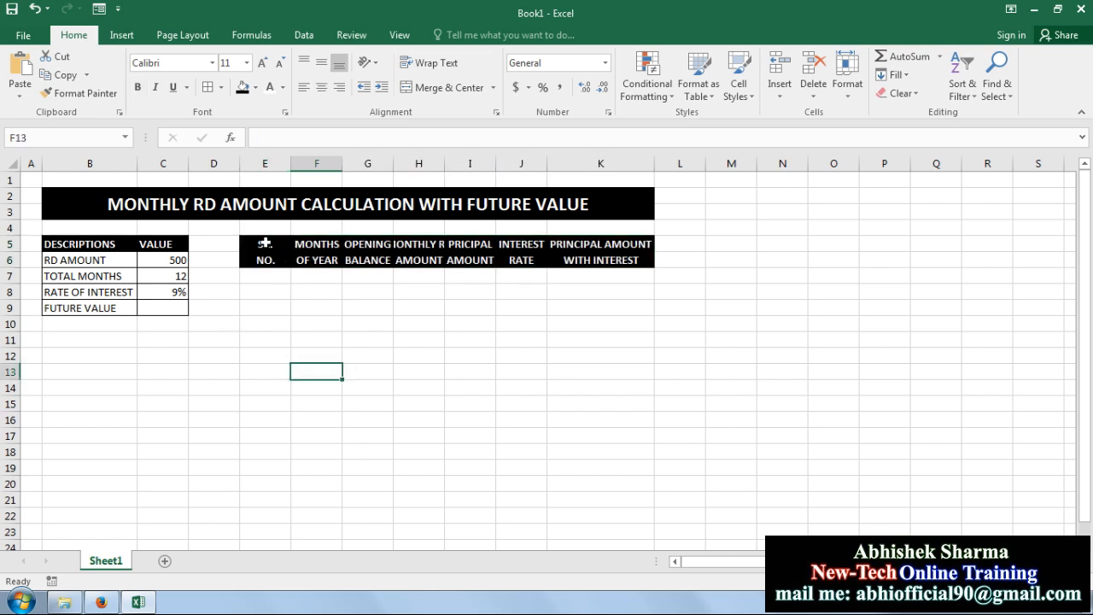
pyautogui.moveTo(291, 161); pyautogui.dragTo(698, 162)
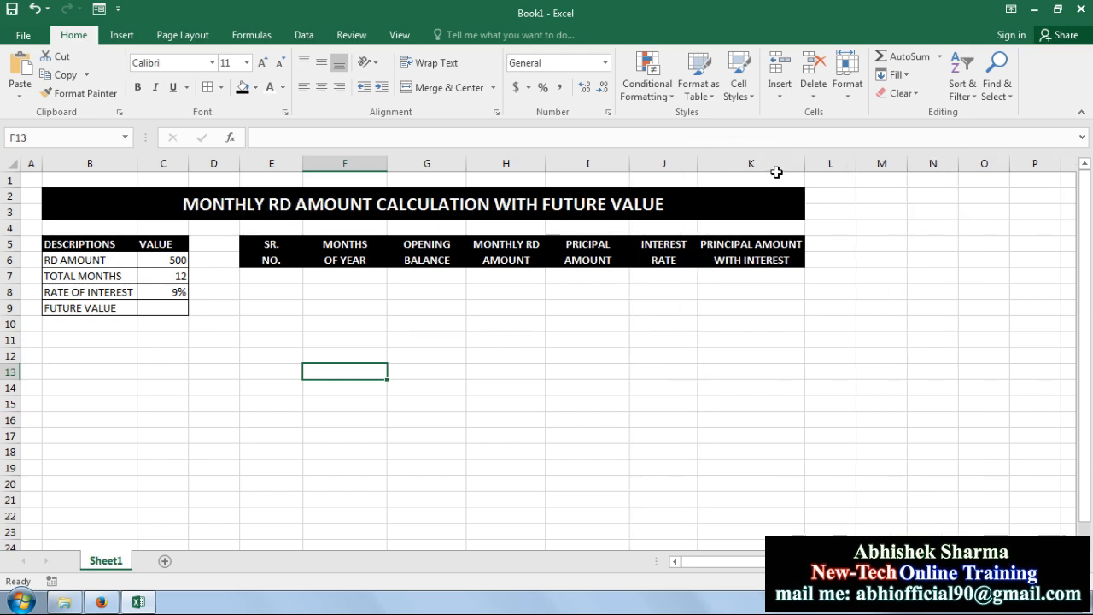
pyautogui.moveTo(804, 162); pyautogui.dragTo(821, 164)
pyautogui.click(742, 369)
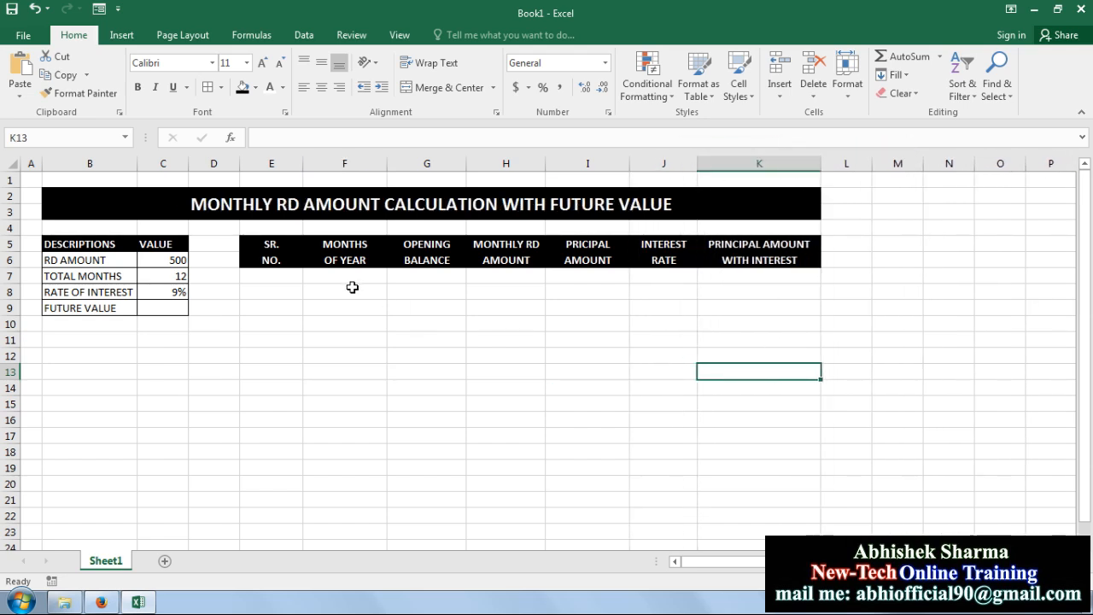
# - Number the schedule rows from 1 to 12 in E7:E18 as a filled series under SR. NO
pyautogui.click(267, 278)
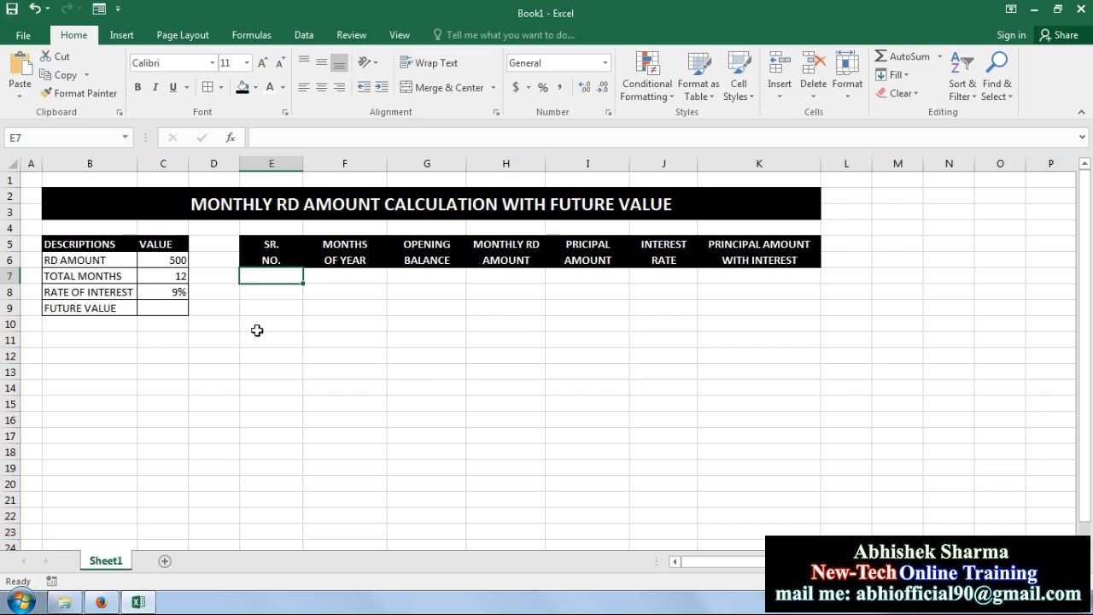
pyautogui.write('1')
pyautogui.press('Return')
pyautogui.write('2')
pyautogui.press('Return')
pyautogui.click(279, 284)
pyautogui.moveTo(279, 287); pyautogui.dragTo(306, 463)
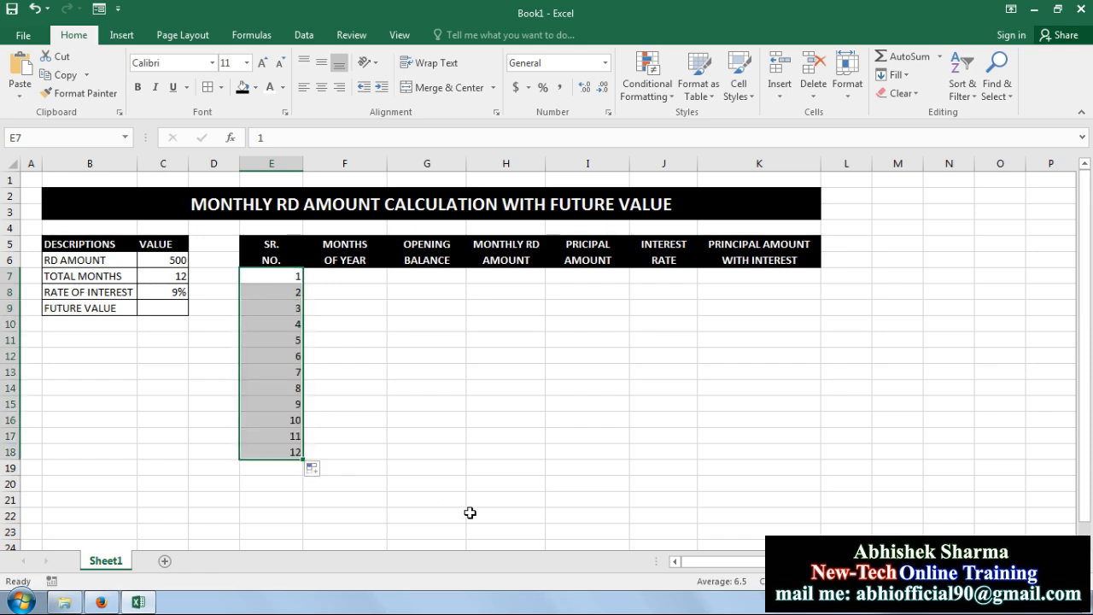
pyautogui.click(470, 513)
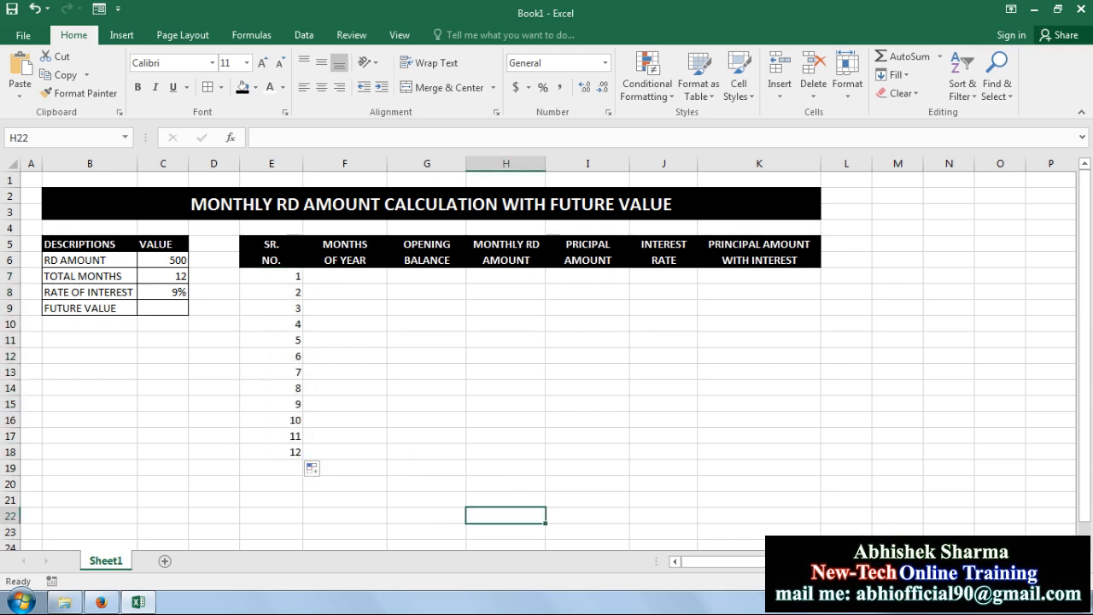
# - Enter JAN in F7 and fill the month series through DEC in F18
pyautogui.scroll(1, 547, 354)
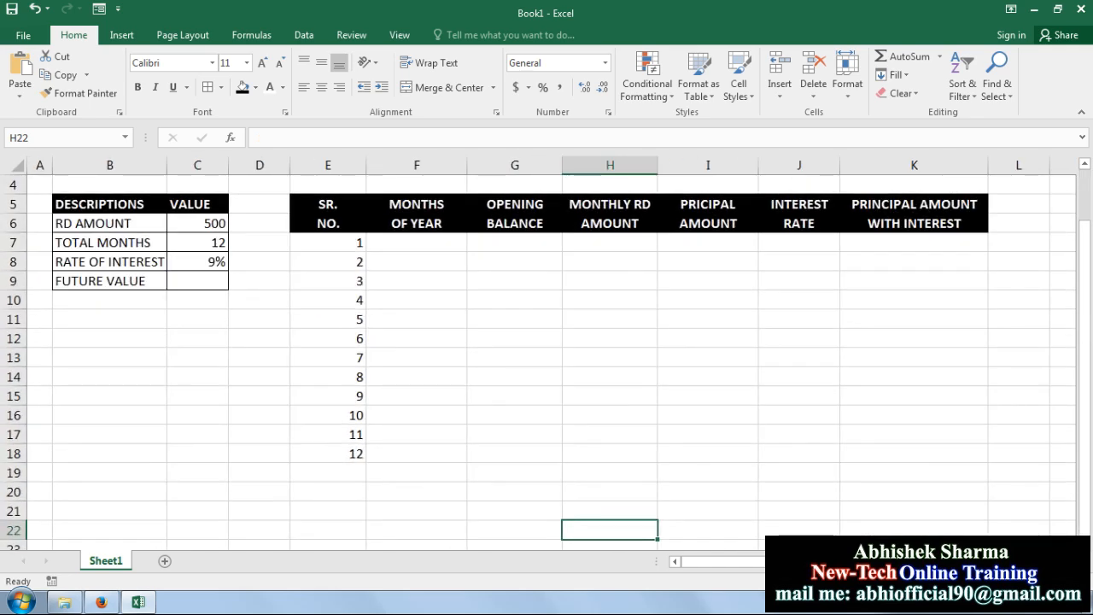
pyautogui.scroll(1, 546, 354)
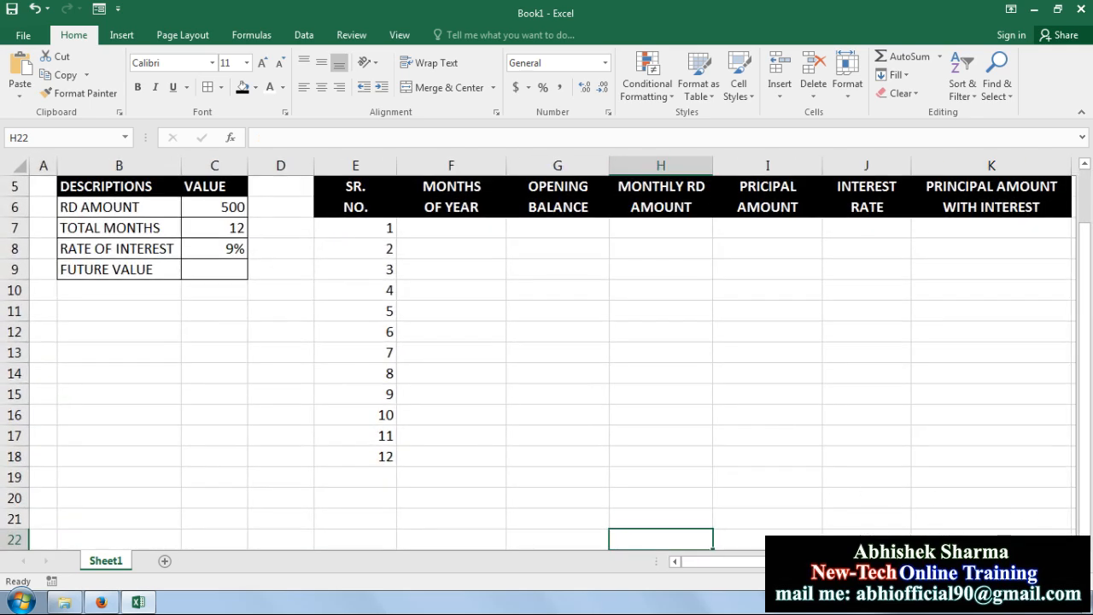
pyautogui.click(1068, 561)
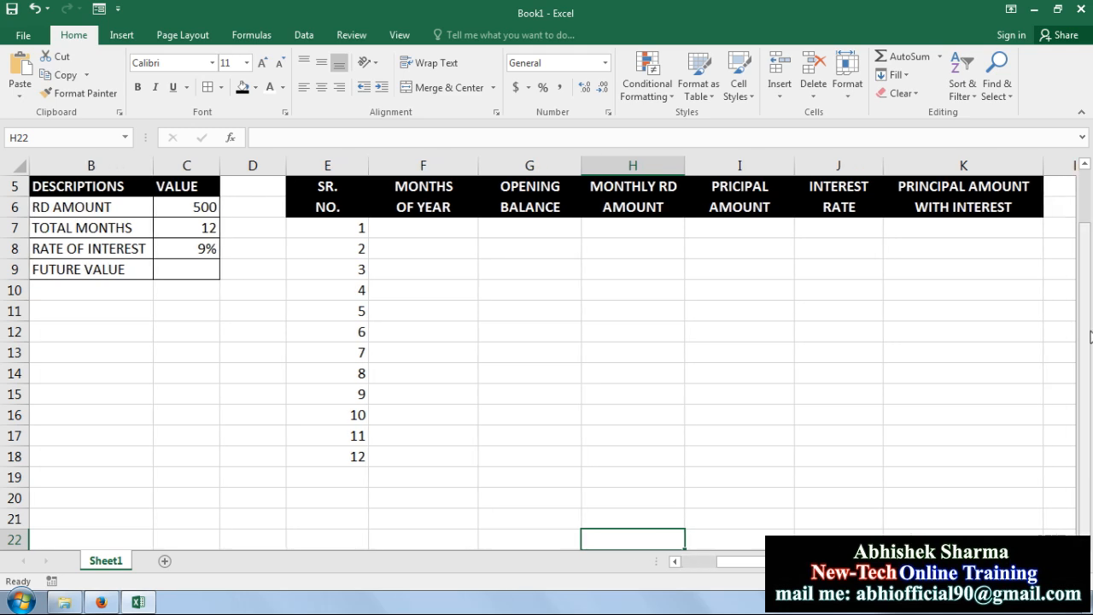
pyautogui.moveTo(1089, 327); pyautogui.dragTo(1090, 308)
pyautogui.click(561, 473)
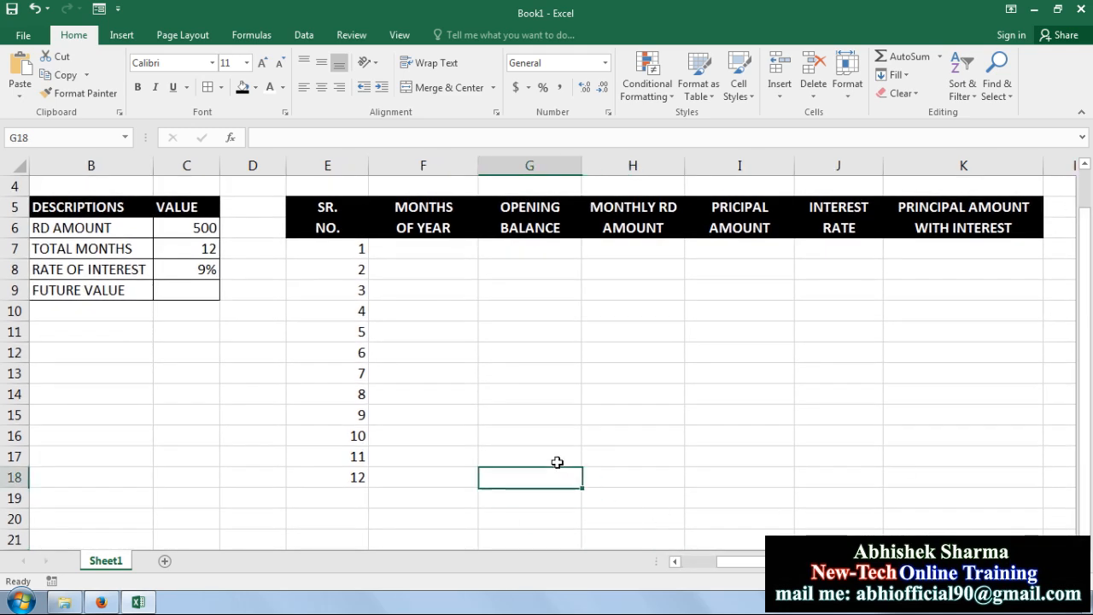
pyautogui.click(423, 251)
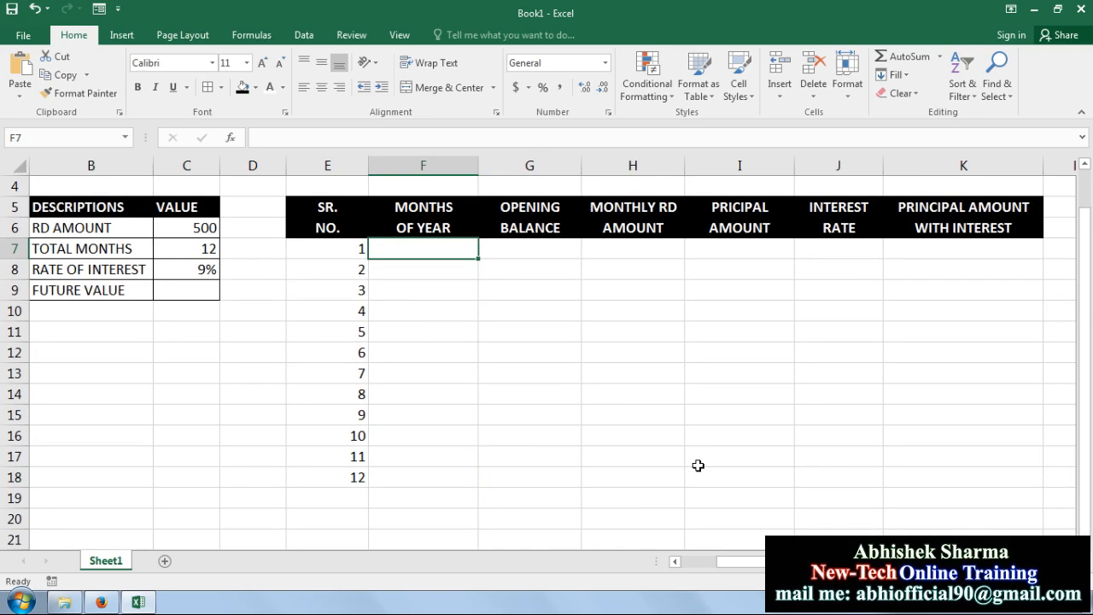
pyautogui.write('JAN')
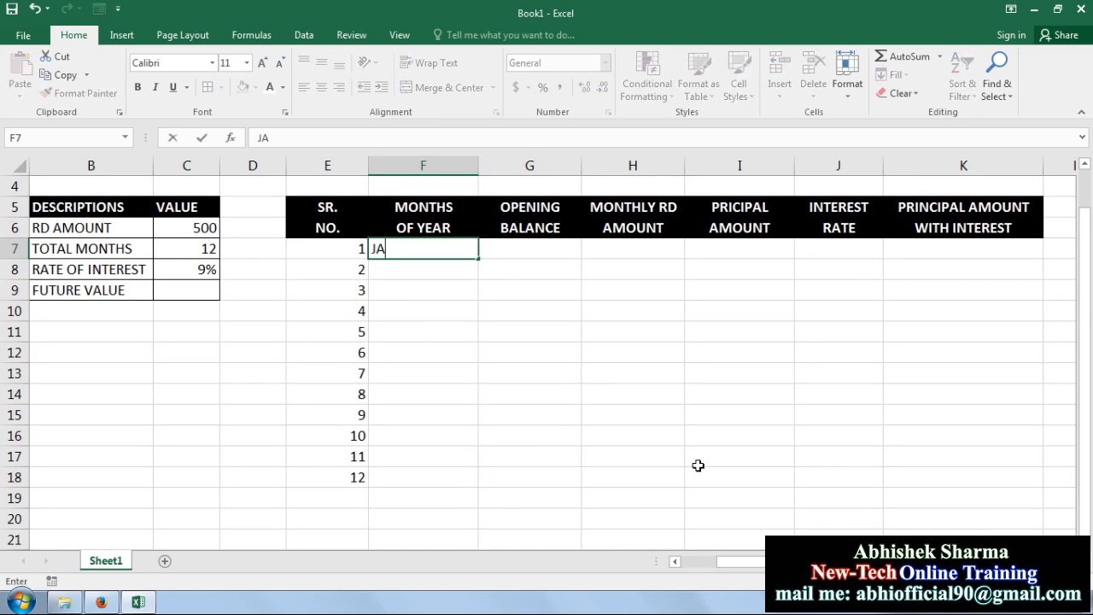
pyautogui.press('Return')
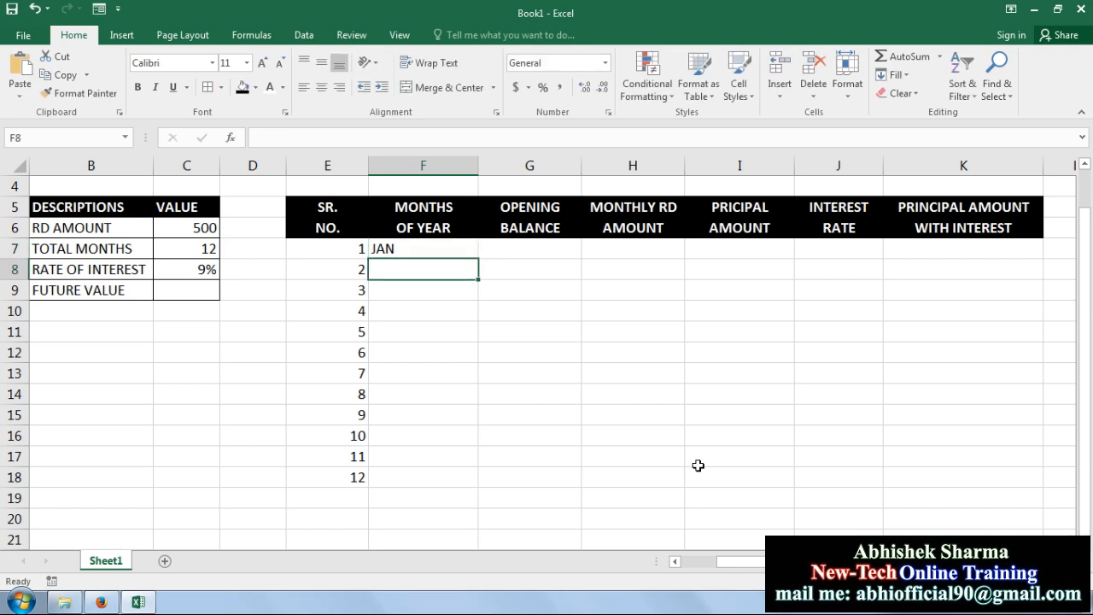
pyautogui.click(434, 253)
pyautogui.moveTo(479, 260); pyautogui.dragTo(484, 489)
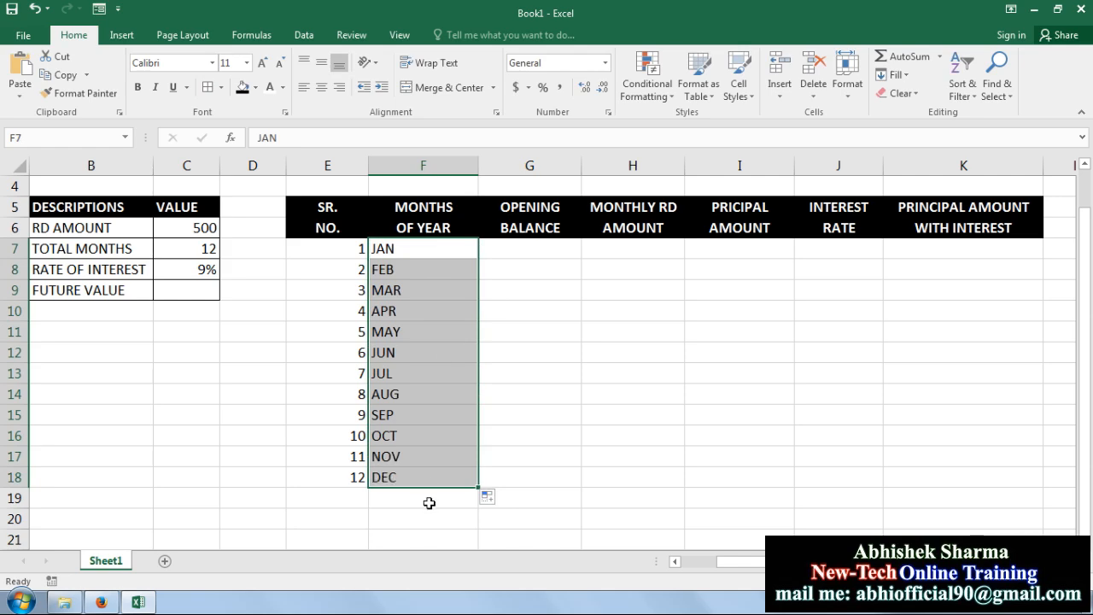
# - Enter 0 as January's opening balance in G7
pyautogui.click(530, 250)
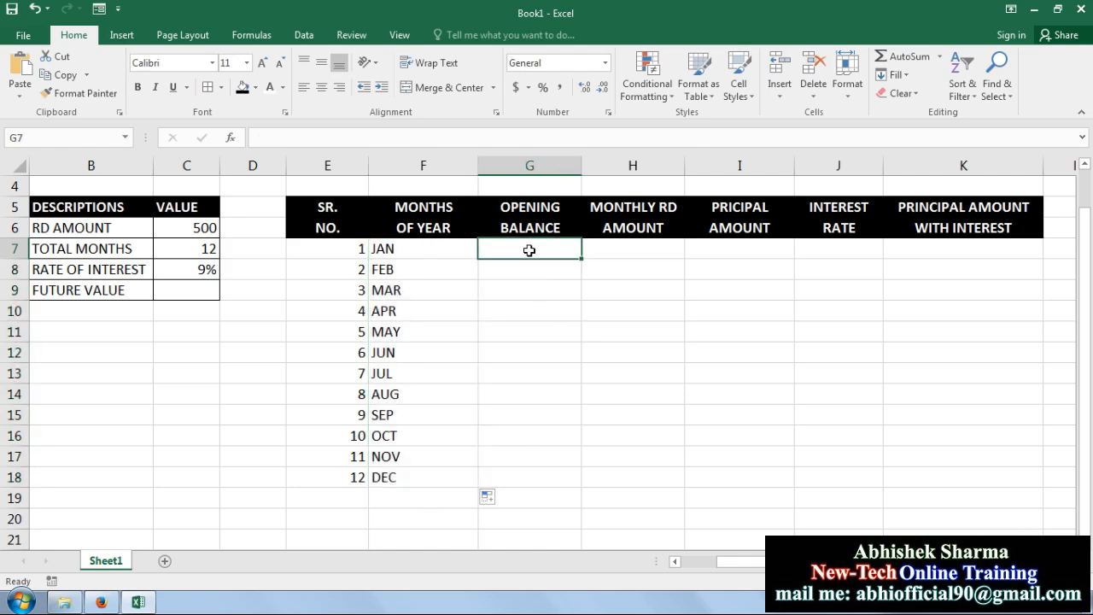
pyautogui.write('0')
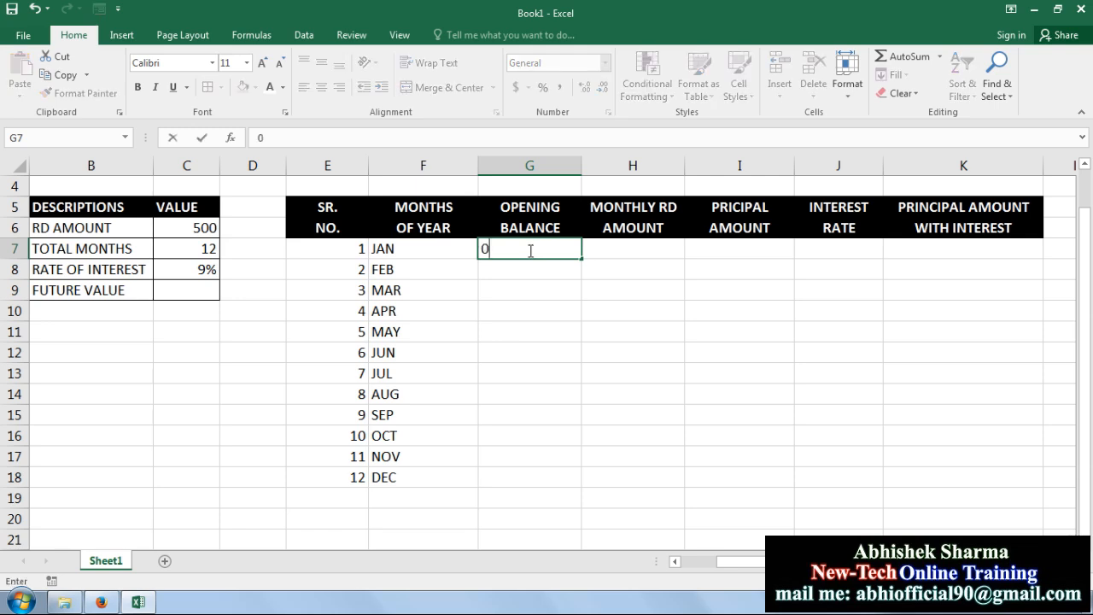
pyautogui.press('Tab')
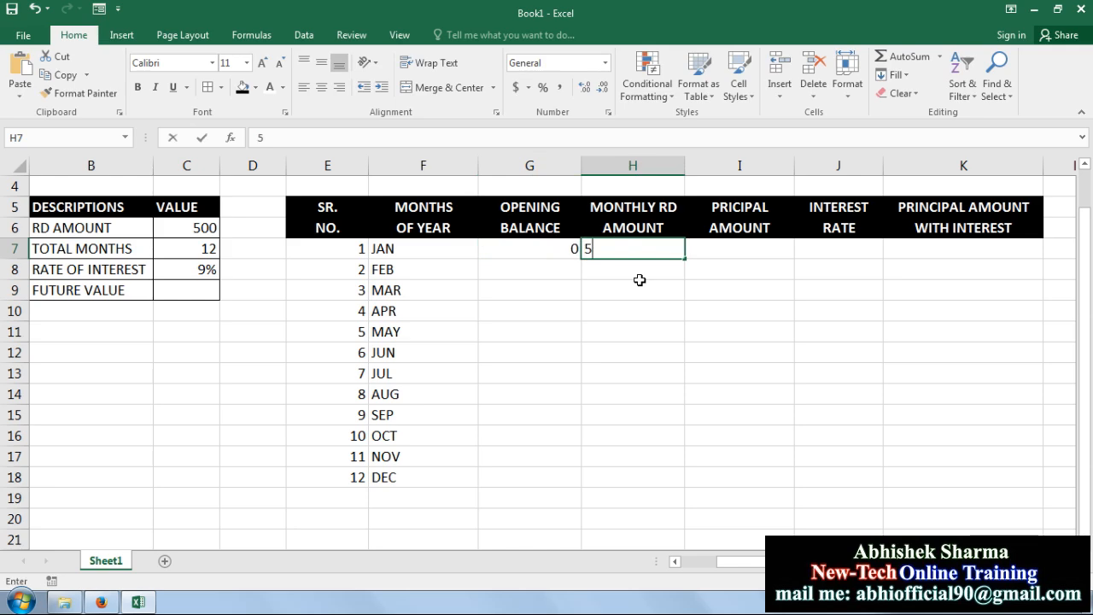
# - Link January's monthly RD amount in H7 to the RD amount input with the formula =C6
pyautogui.write('500')
pyautogui.press('BackSpace')
pyautogui.press('BackSpace')
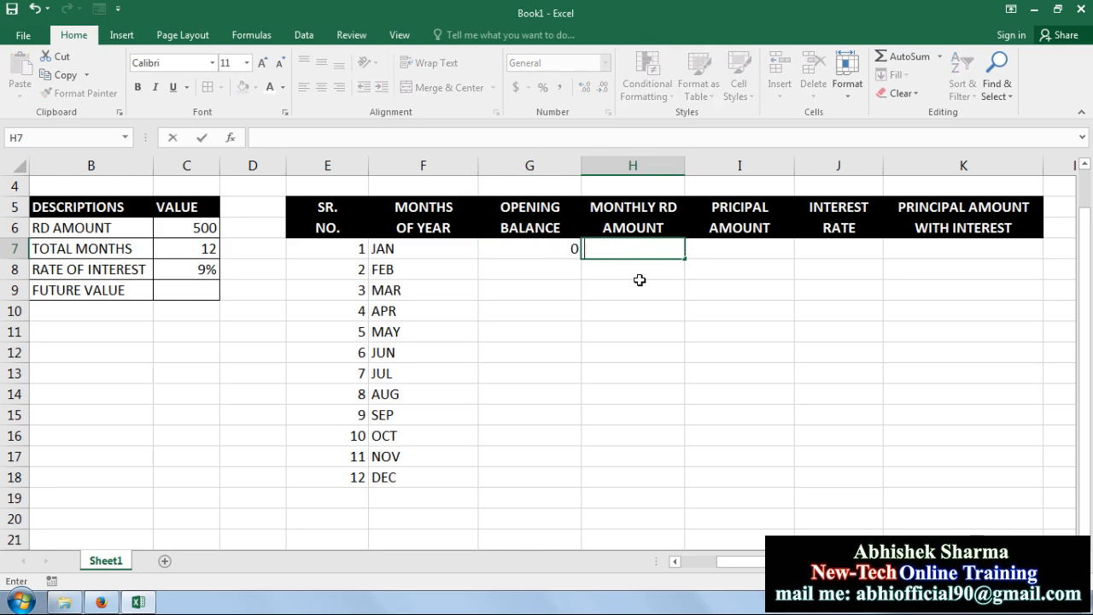
pyautogui.write('=')
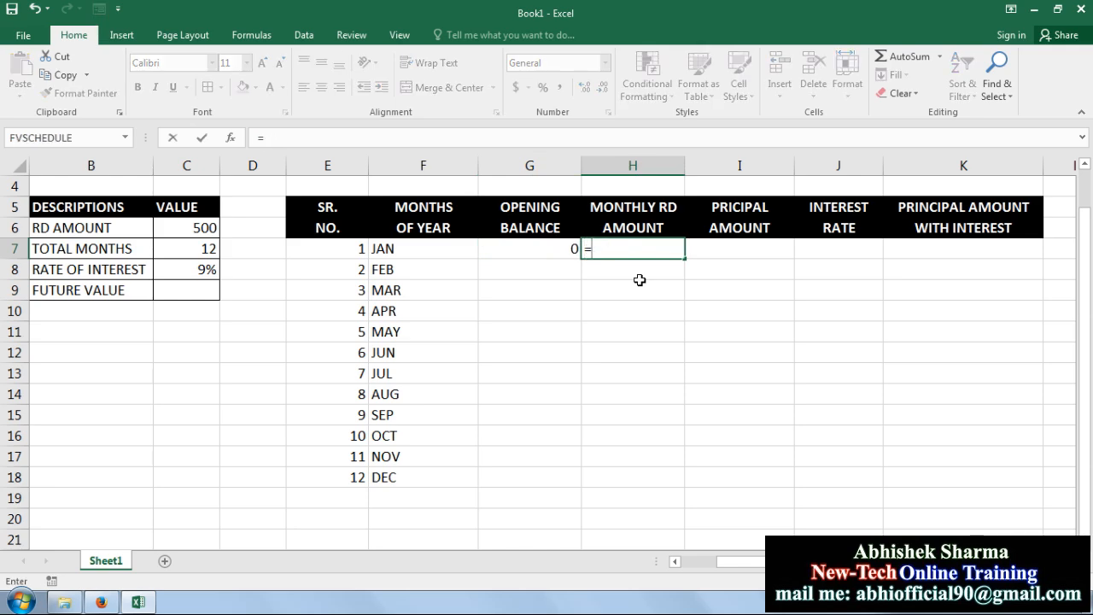
pyautogui.click(205, 229)
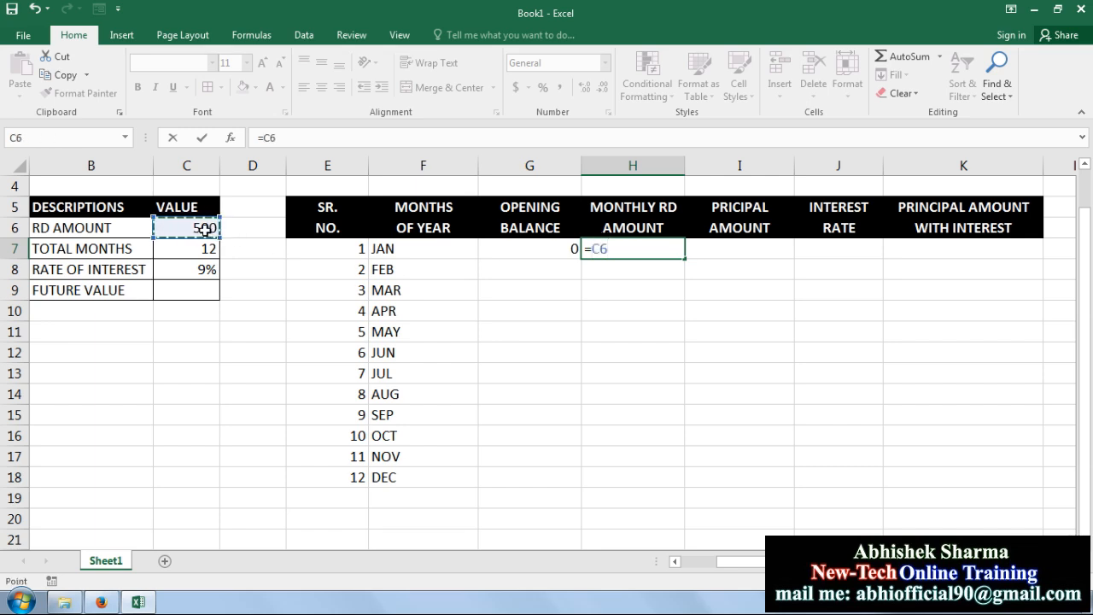
pyautogui.press('Return')
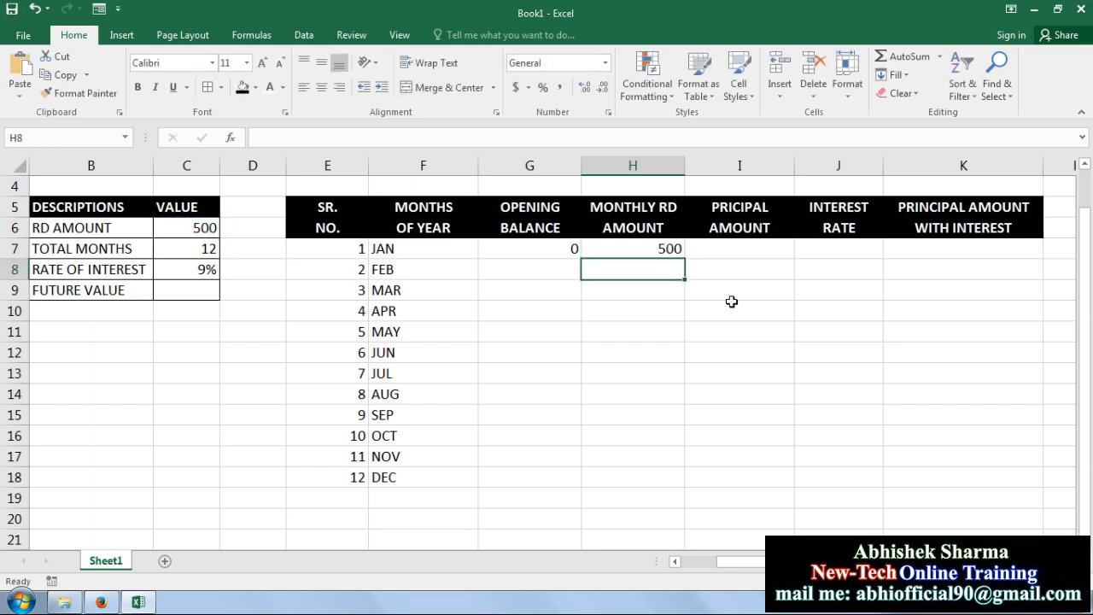
pyautogui.press('Up')
pyautogui.write('=')
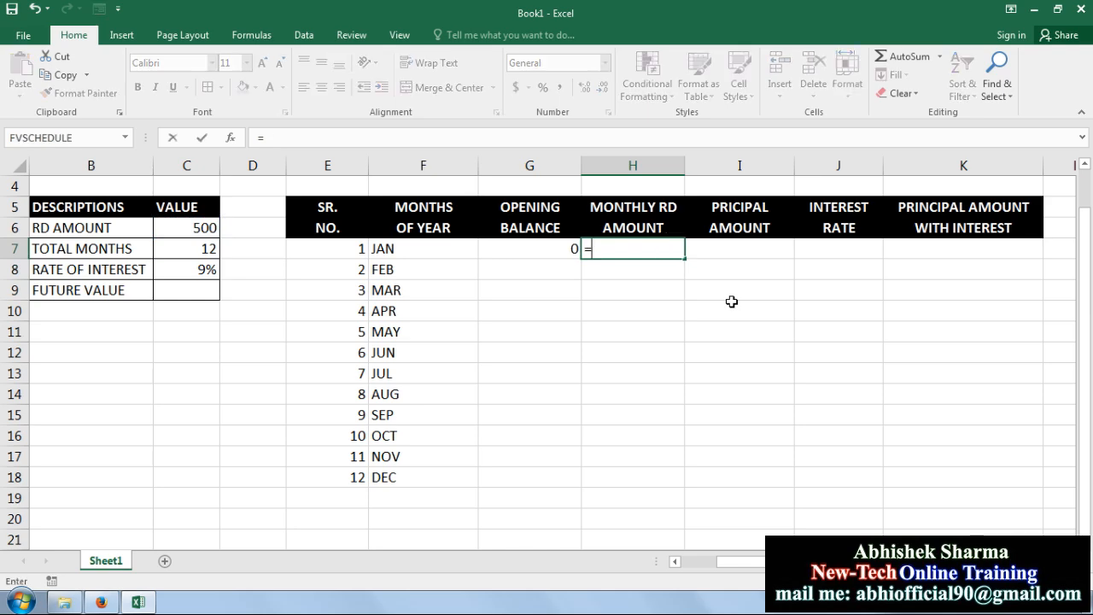
pyautogui.click(209, 228)
pyautogui.press('Return')
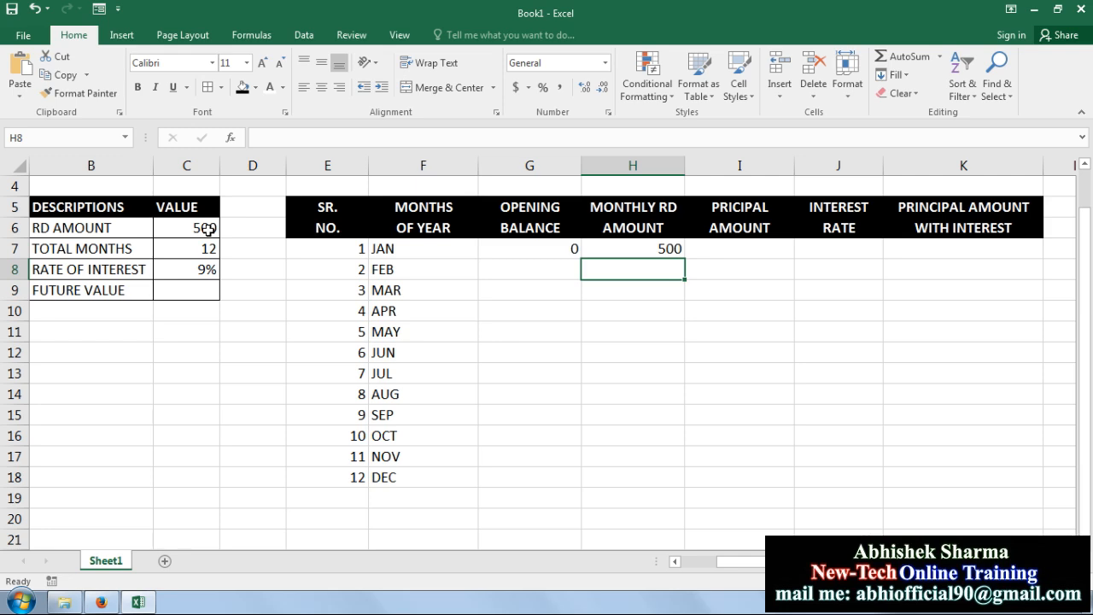
# - Make the reference in H7 absolute as =$C$6 and fill the formula through H18
pyautogui.click(650, 247)
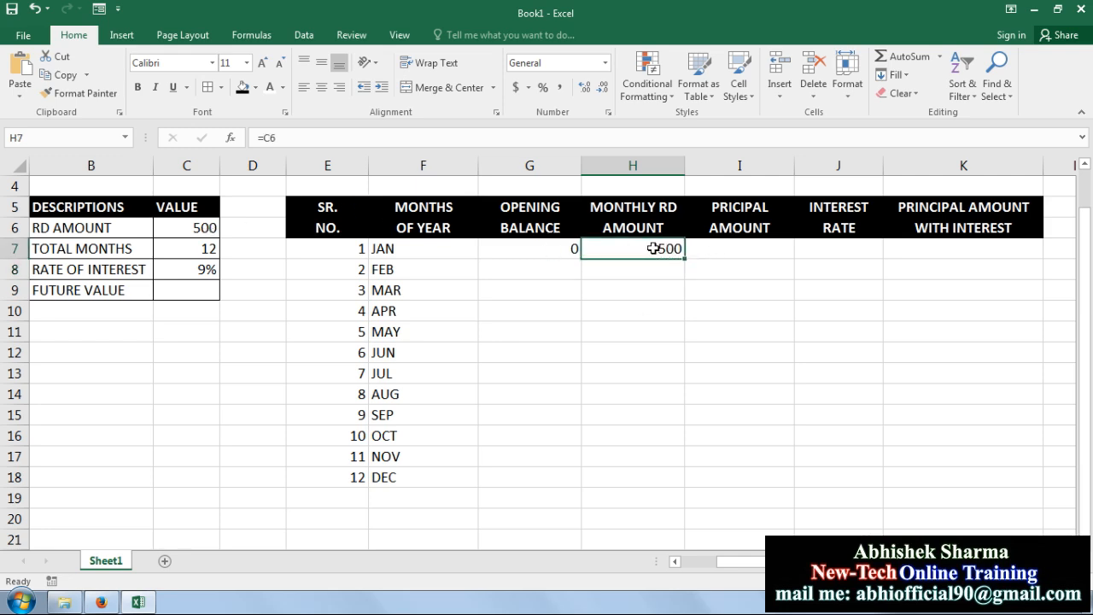
pyautogui.click(269, 137)
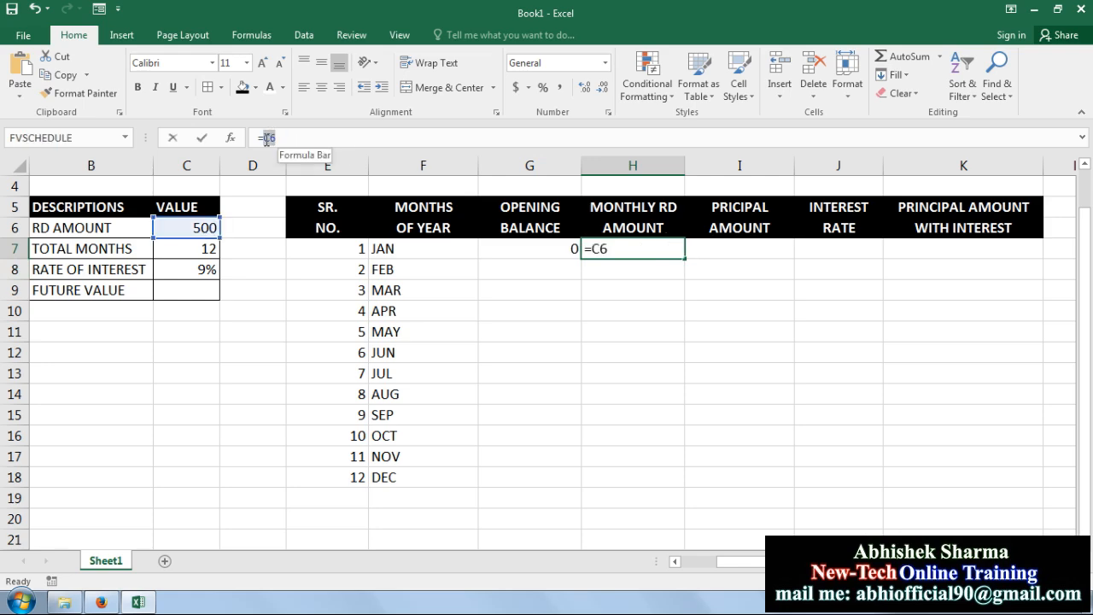
pyautogui.press('F4')
pyautogui.press('Return')
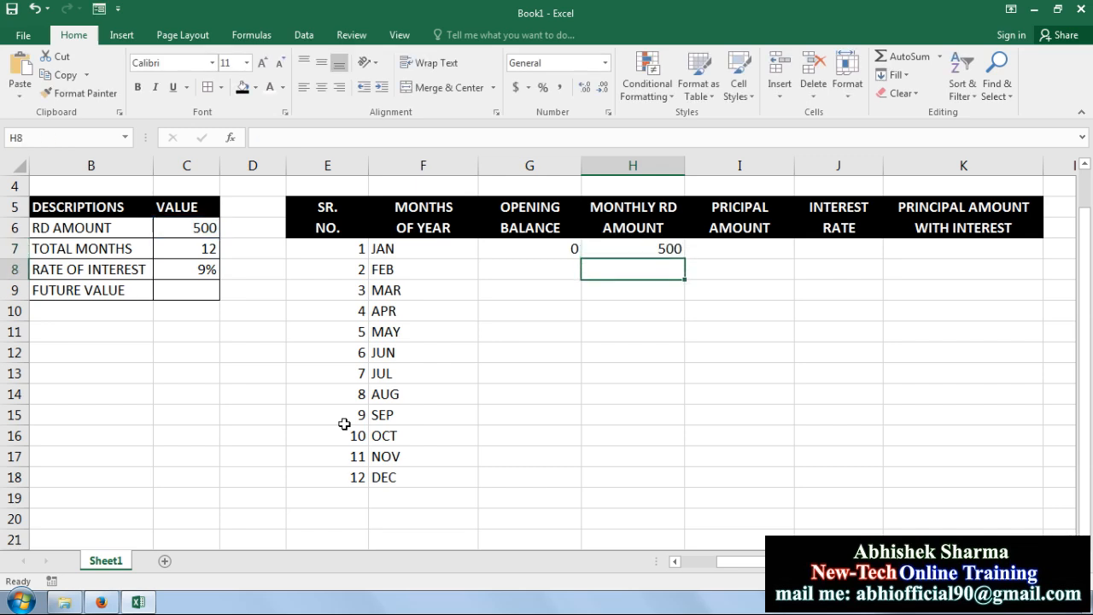
pyautogui.click(655, 248)
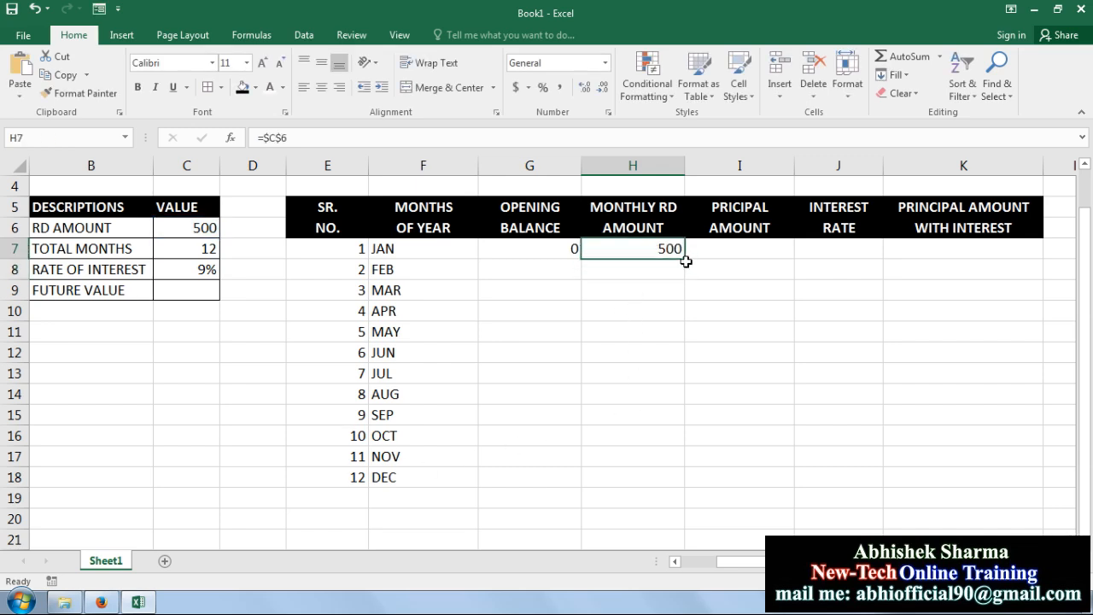
pyautogui.moveTo(686, 259); pyautogui.dragTo(702, 494)
pyautogui.click(771, 442)
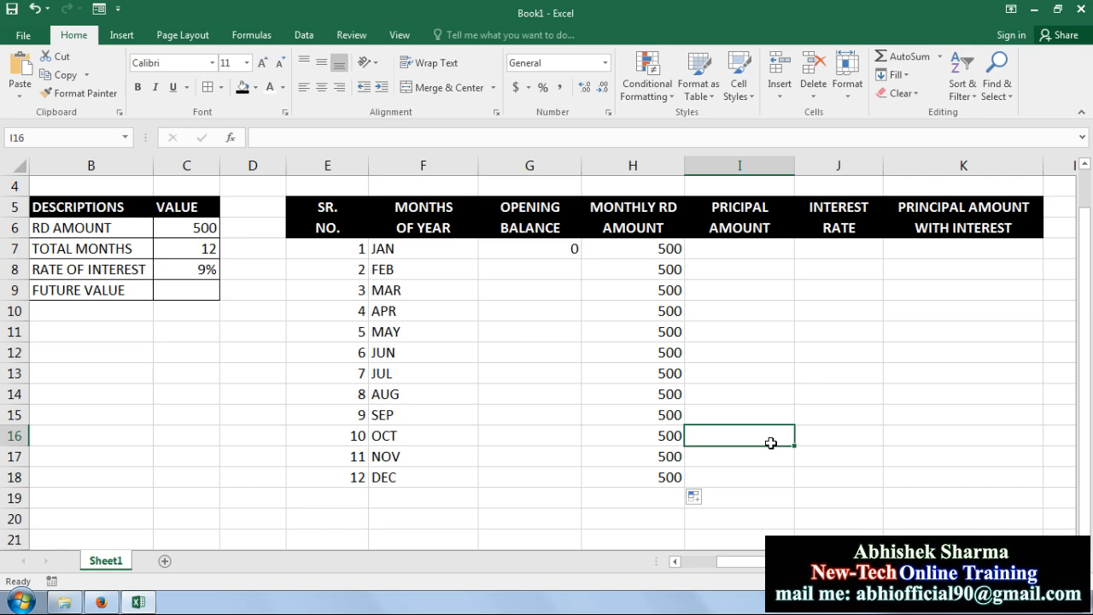
# - Calculate January's principal amount in I7 by adding opening balance and monthly RD amount with =G7+H7
pyautogui.click(755, 251)
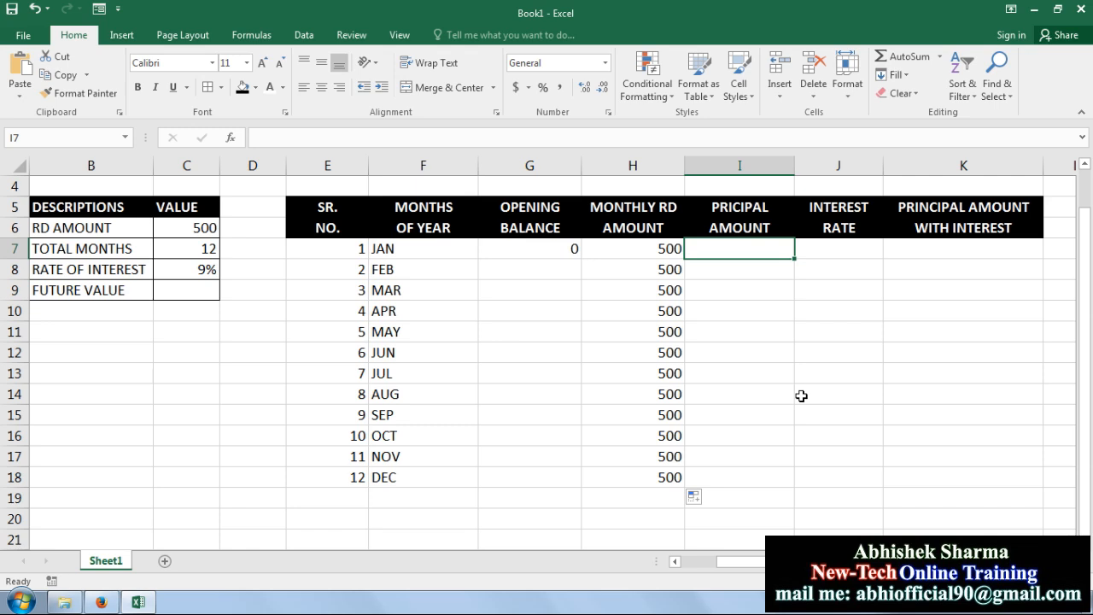
pyautogui.write('=')
pyautogui.click(572, 248)
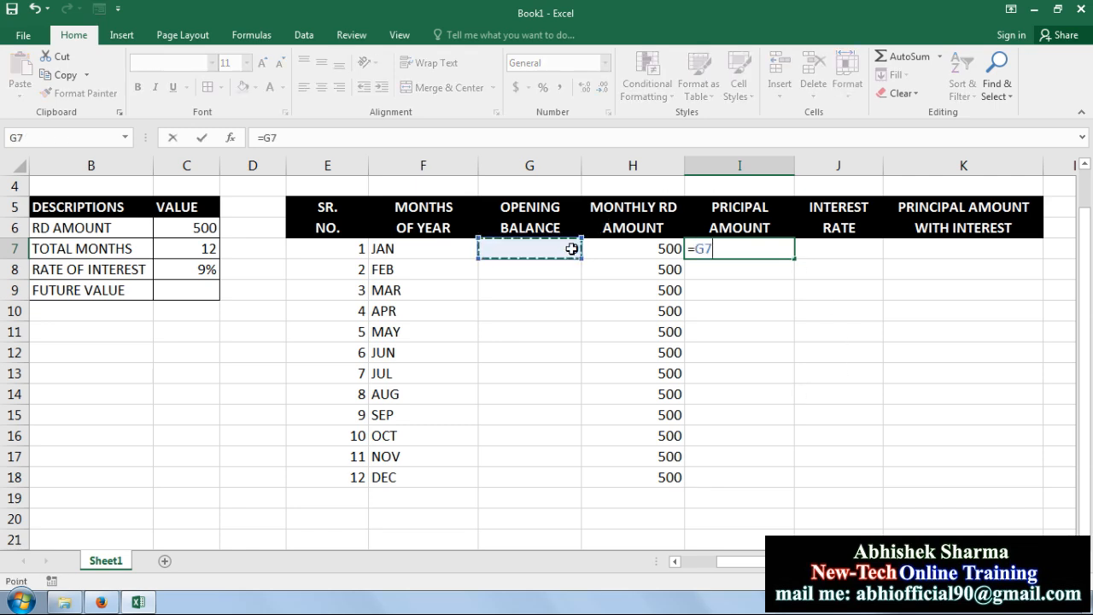
pyautogui.write('+')
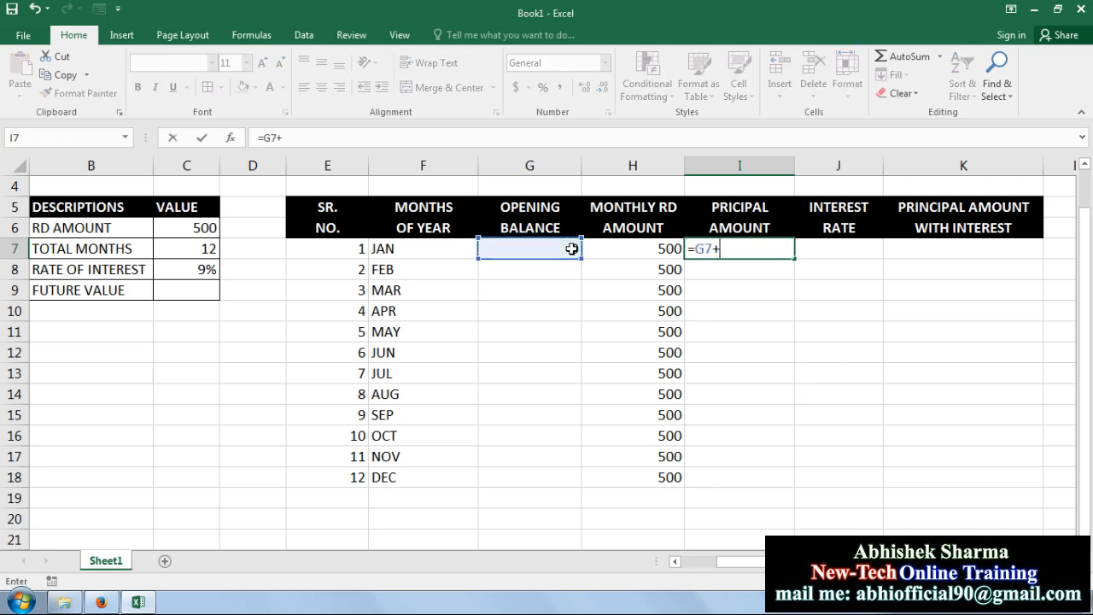
pyautogui.click(645, 253)
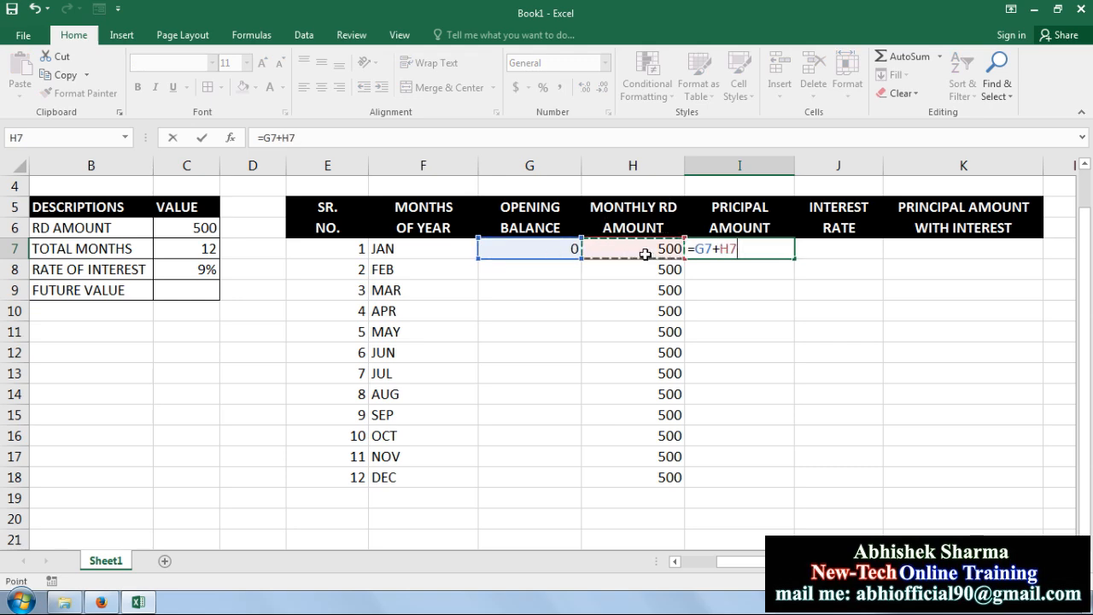
pyautogui.press('Return')
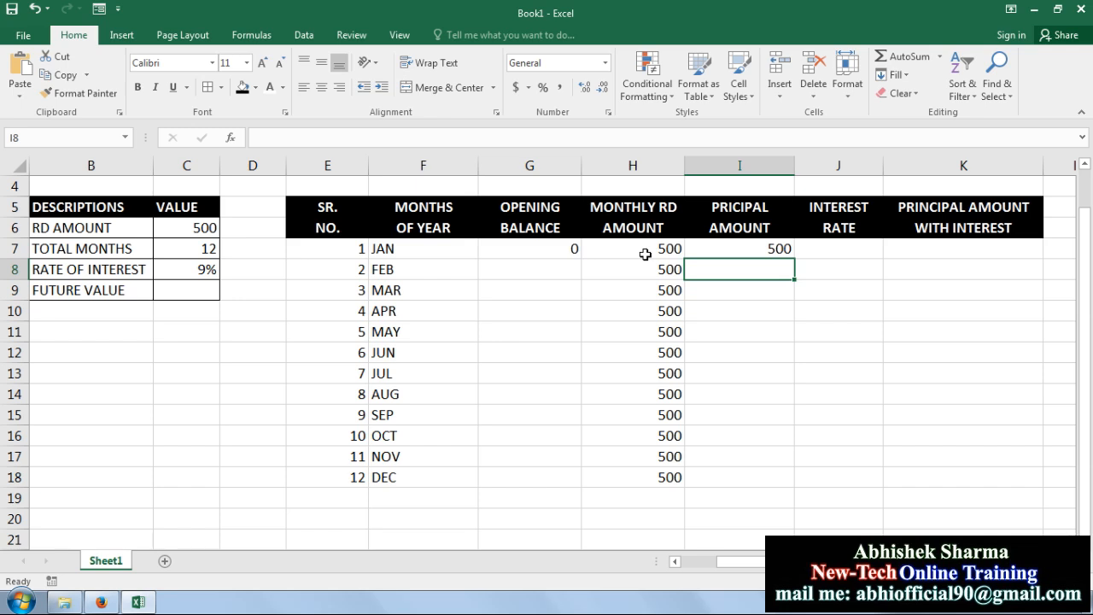
pyautogui.click(743, 246)
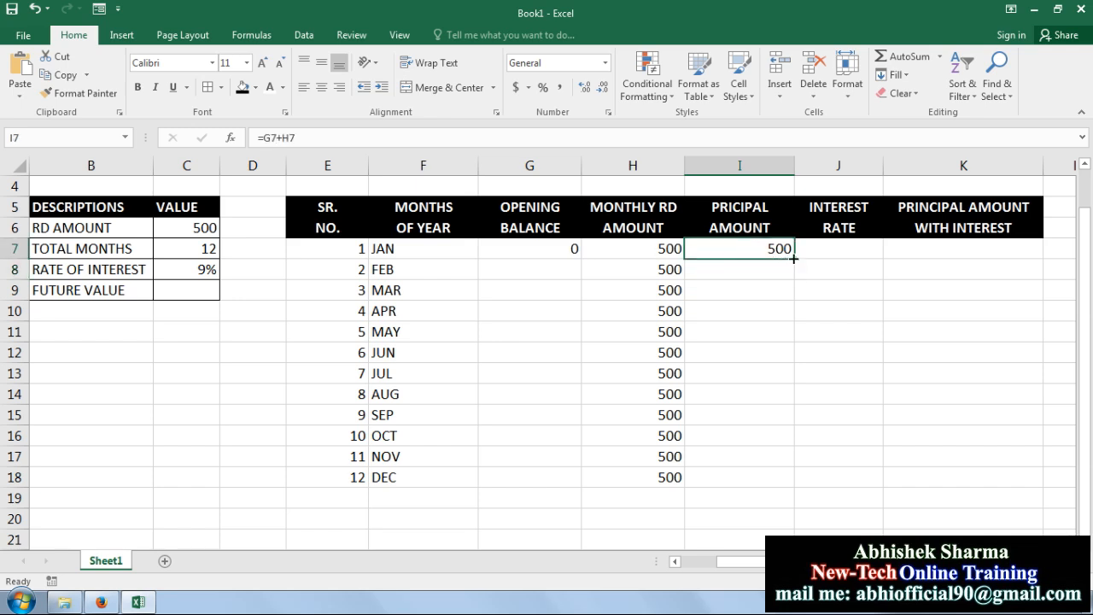
pyautogui.click(858, 254)
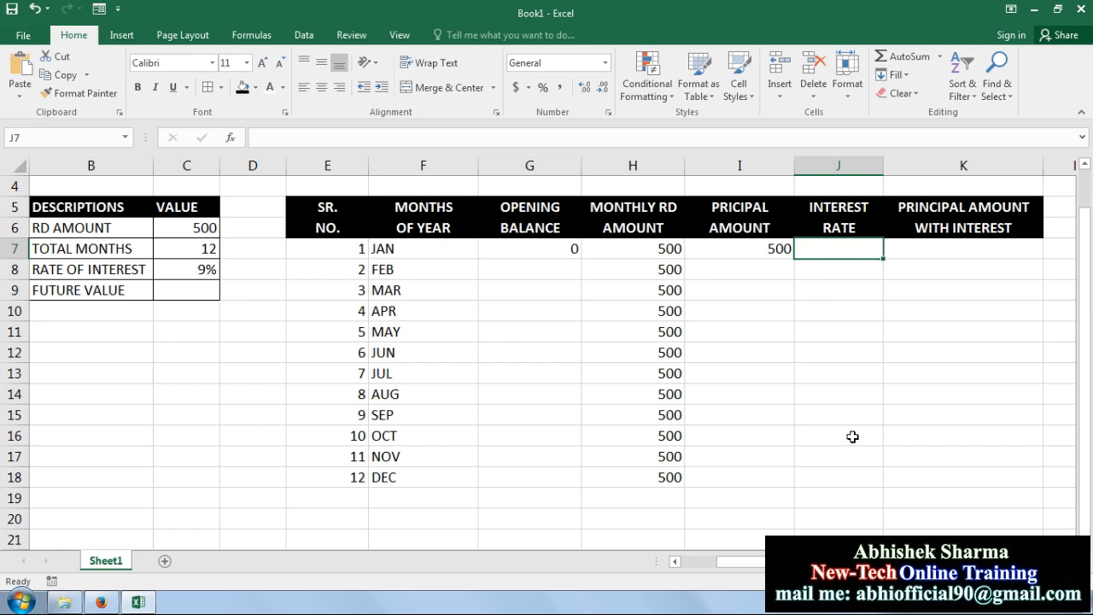
pyautogui.write('=')
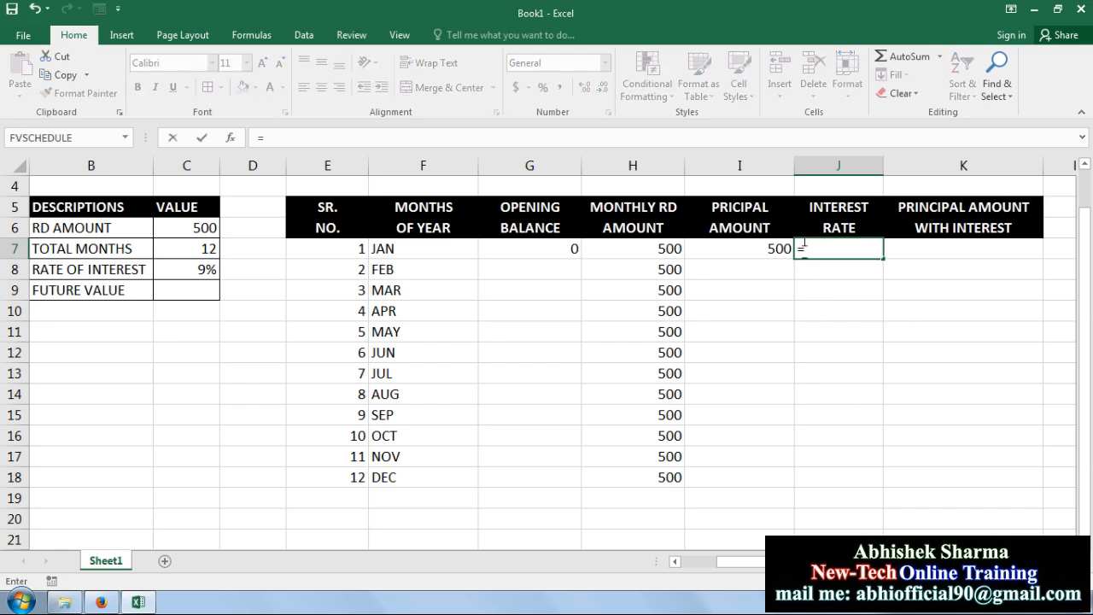
pyautogui.click(758, 250)
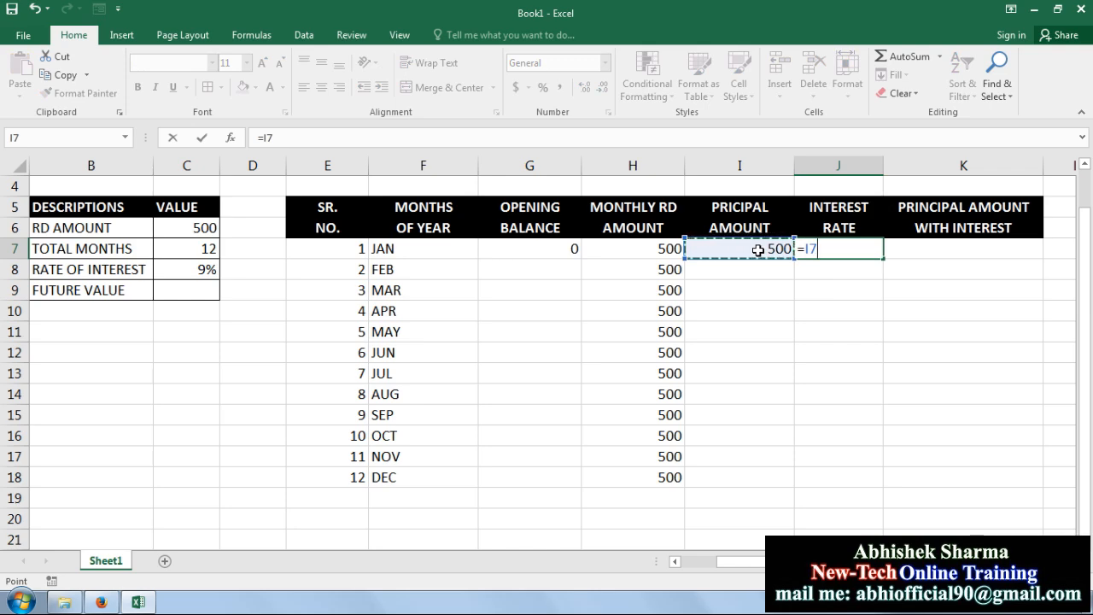
pyautogui.write('*')
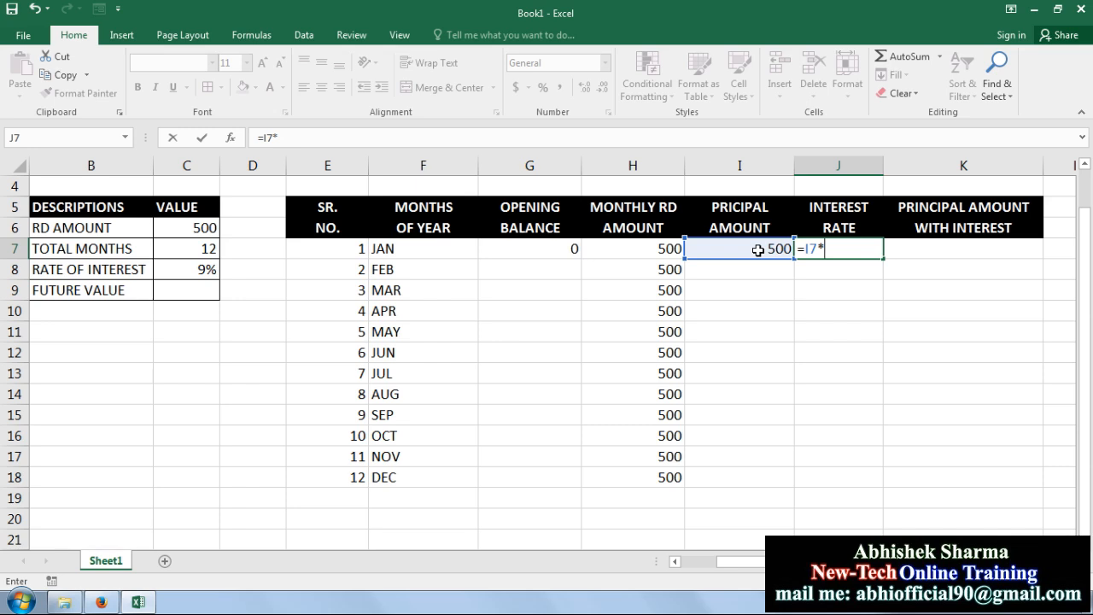
pyautogui.click(204, 271)
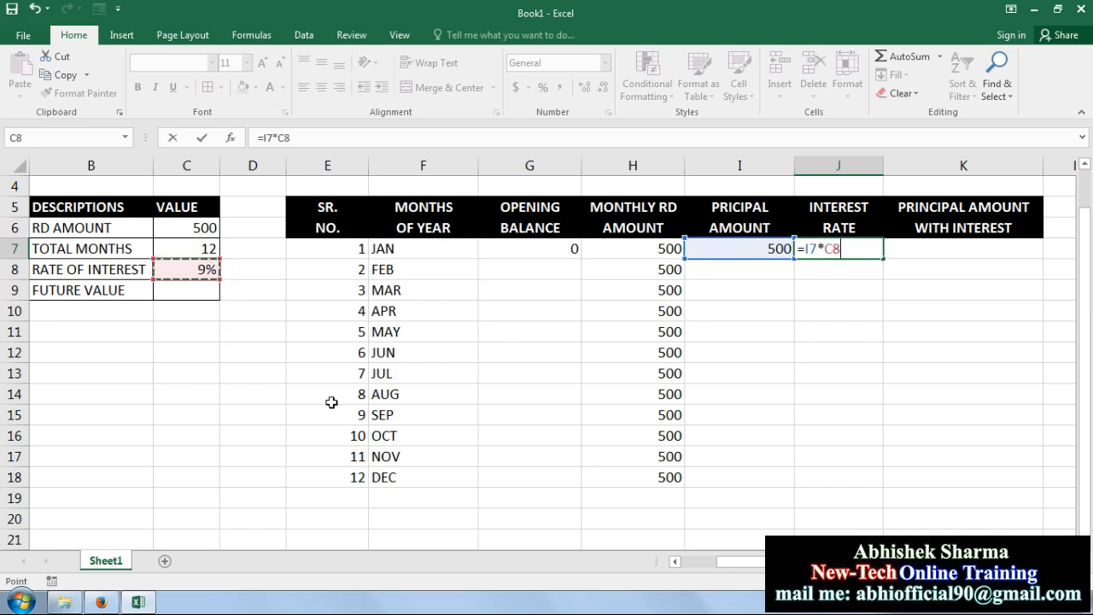
pyautogui.write('/')
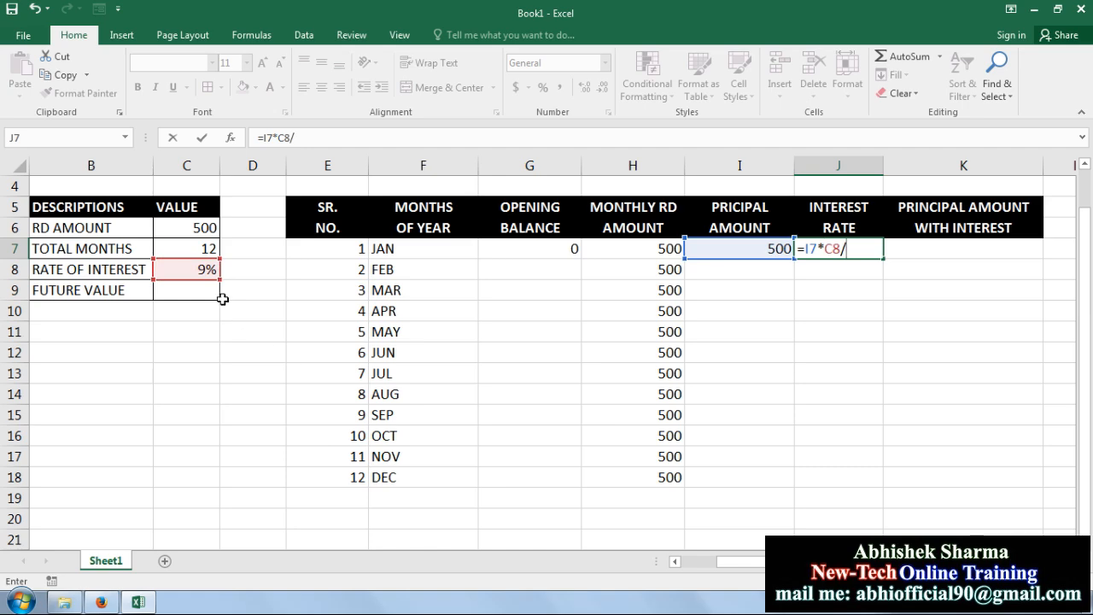
pyautogui.click(200, 249)
pyautogui.press('Return')
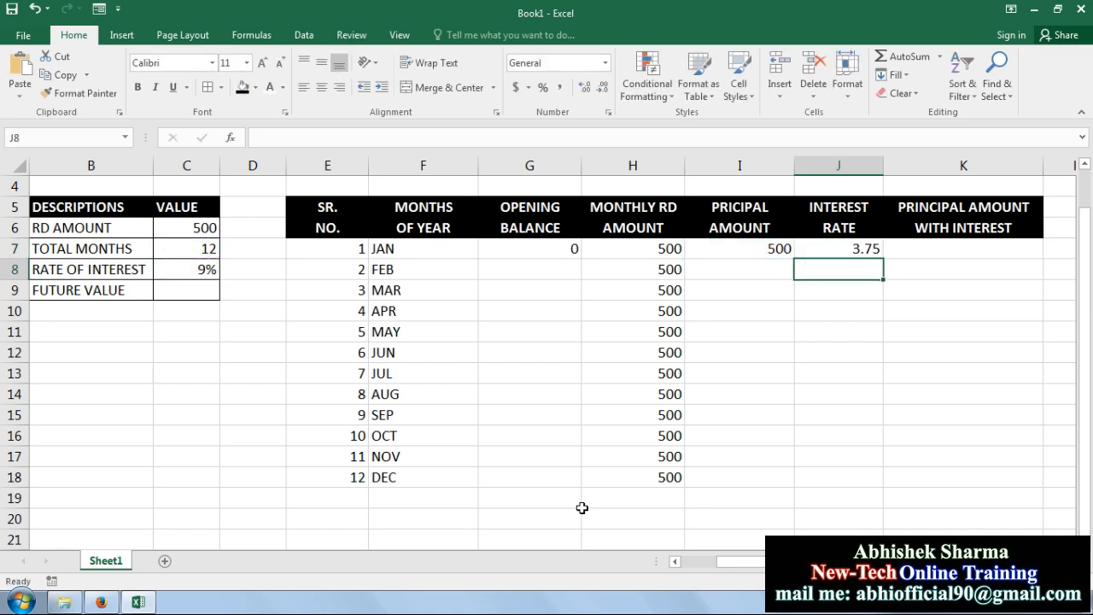
pyautogui.click(865, 248)
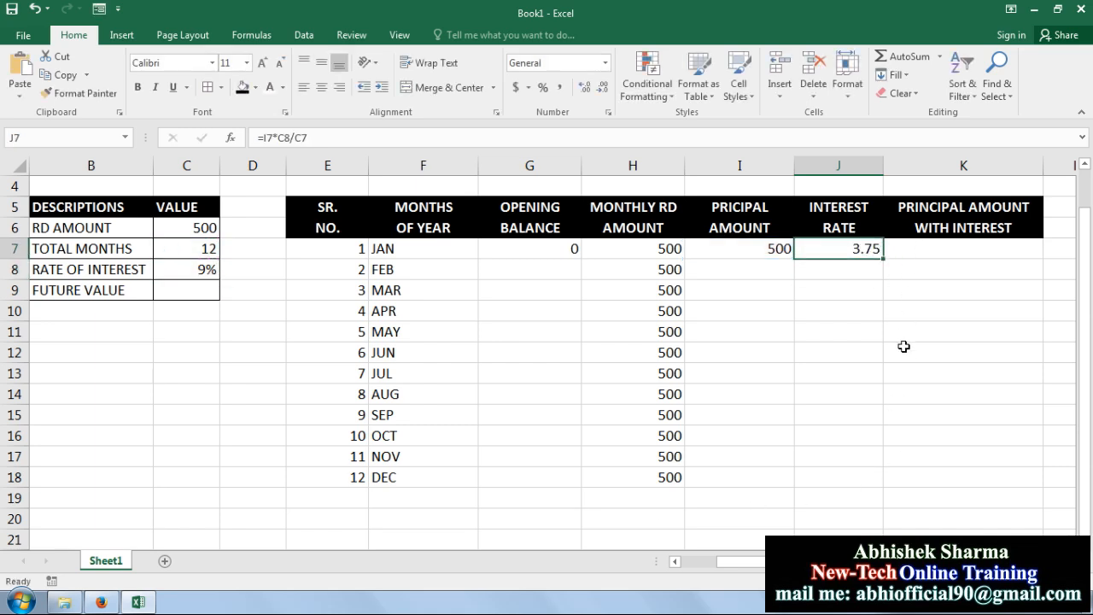
pyautogui.press('Delete')
# - Calculate January's interest in J7 from the principal amount, rate of interest and total months with =I7*C8/C7
pyautogui.write('=')
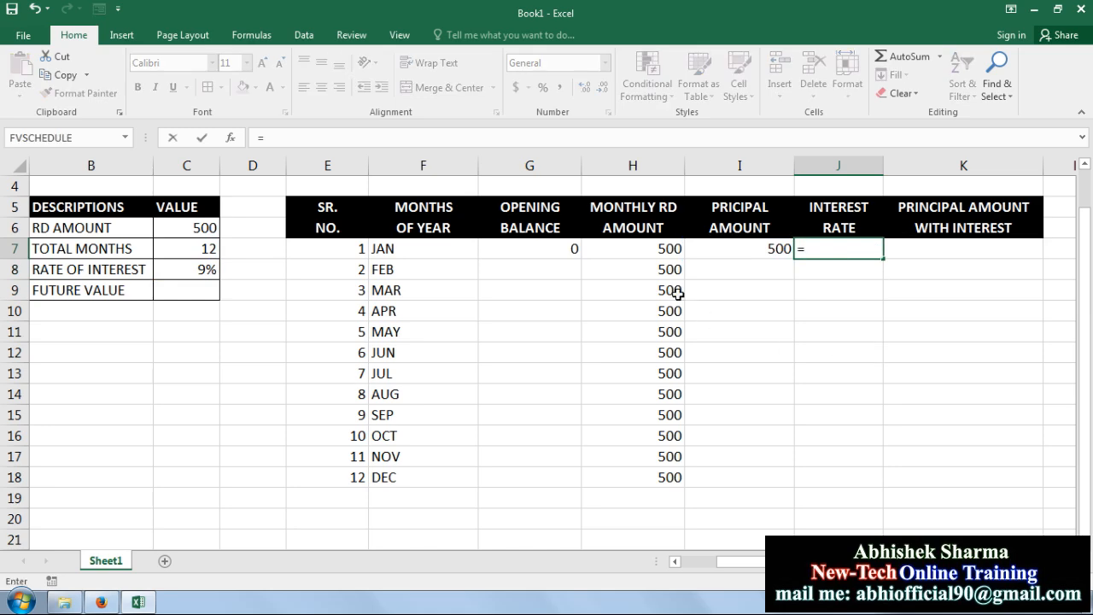
pyautogui.click(748, 248)
pyautogui.write('*')
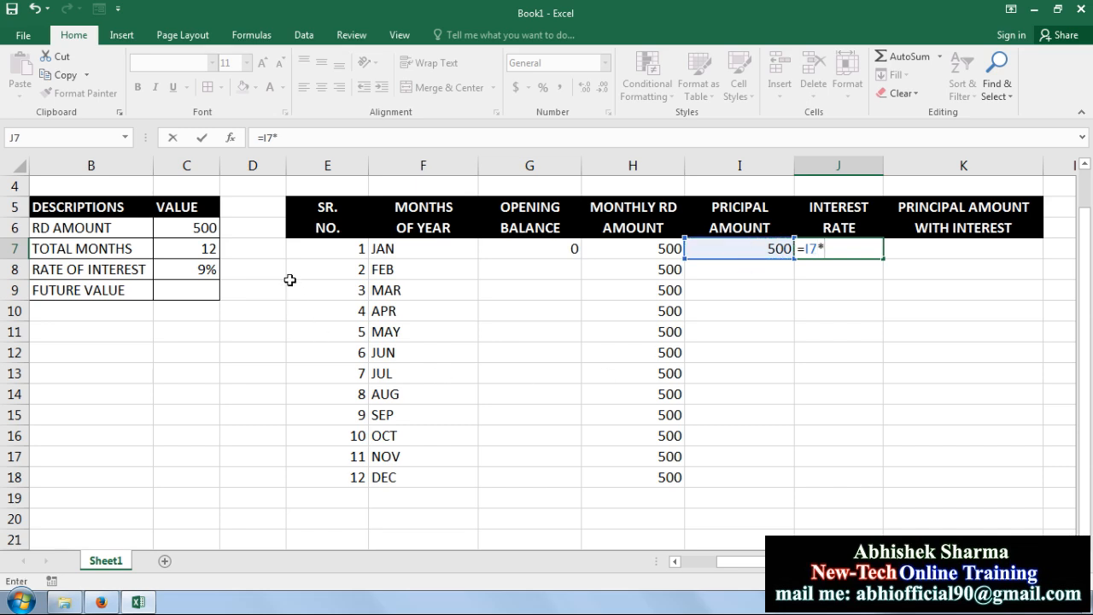
pyautogui.click(215, 270)
pyautogui.write('/')
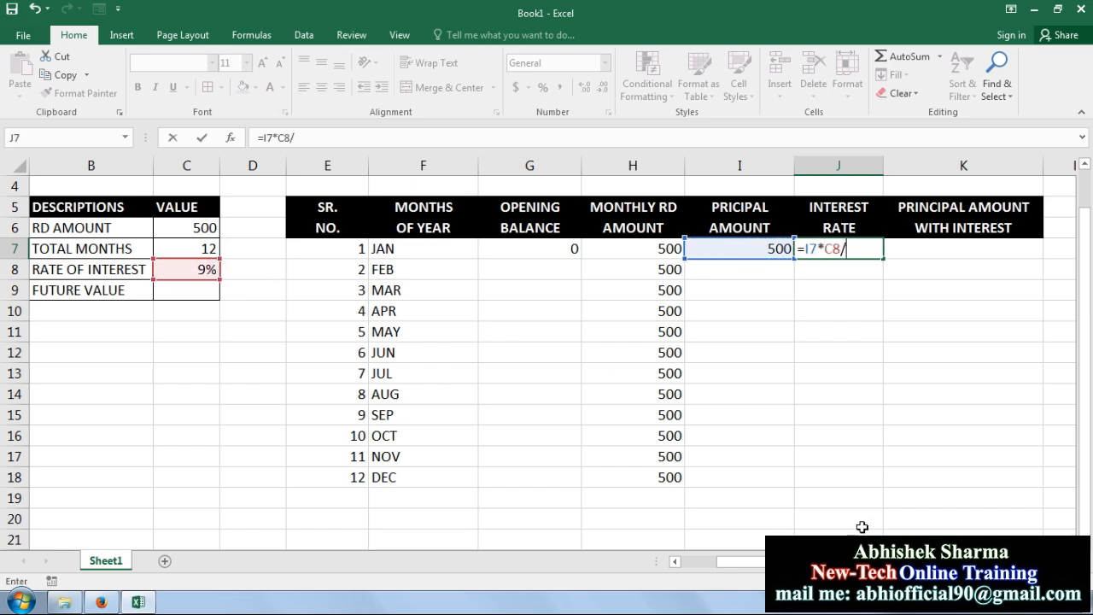
pyautogui.click(193, 249)
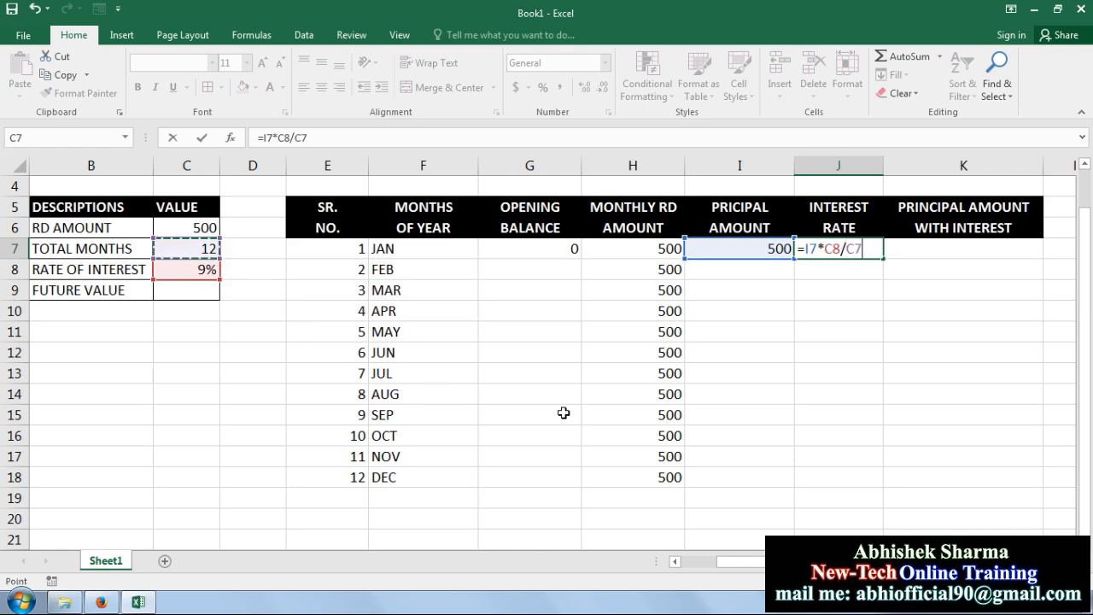
pyautogui.press('Return')
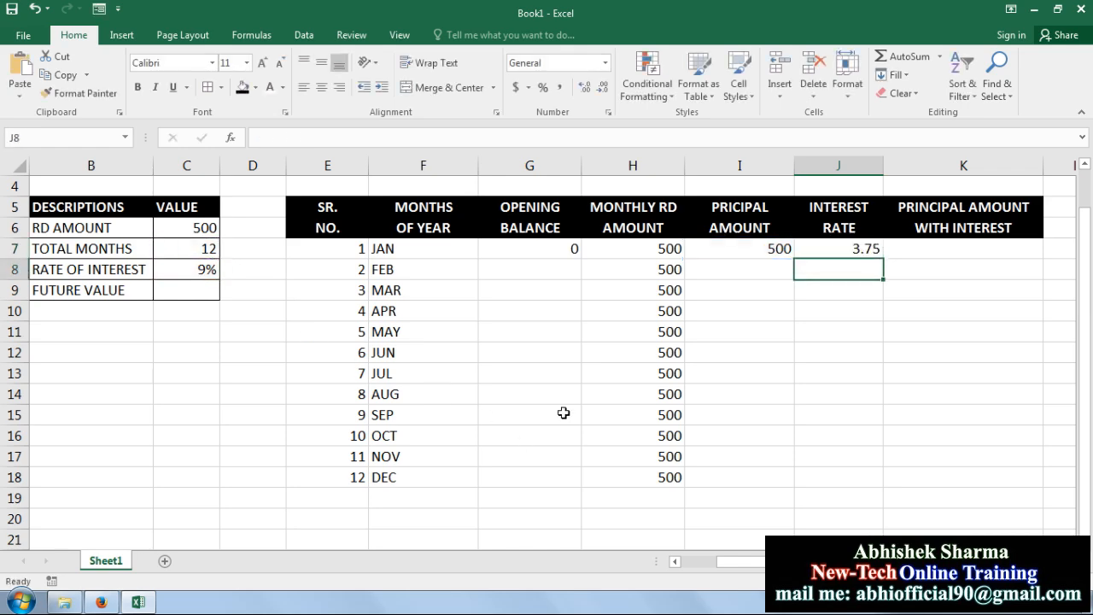
# - Make the rate and total months references in J7 absolute so the formula reads =I7*$C$8/$C$7
pyautogui.click(872, 248)
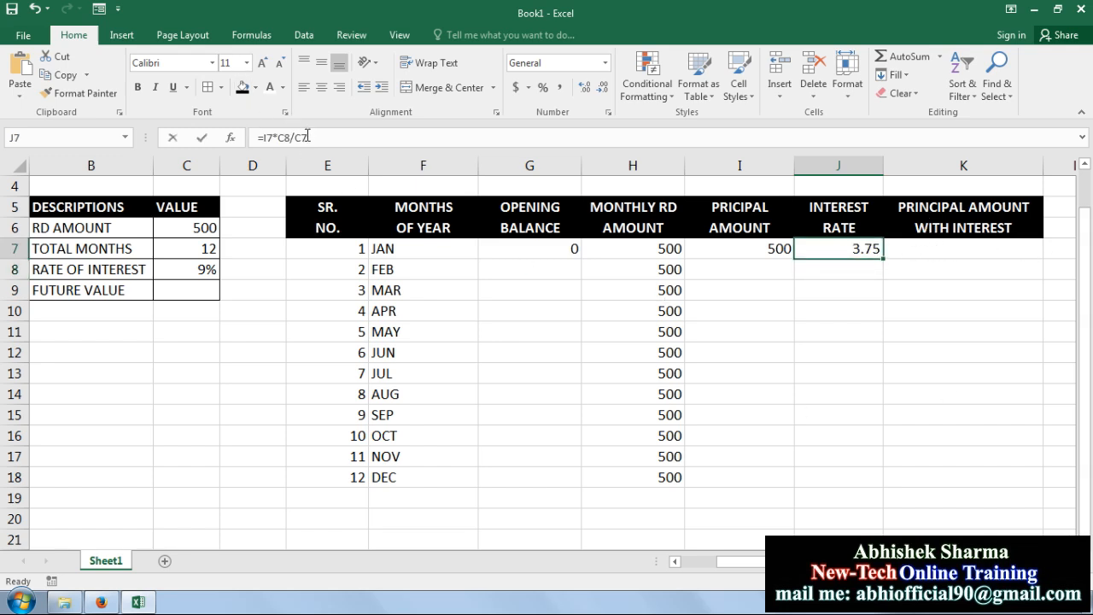
pyautogui.moveTo(306, 138); pyautogui.dragTo(282, 137)
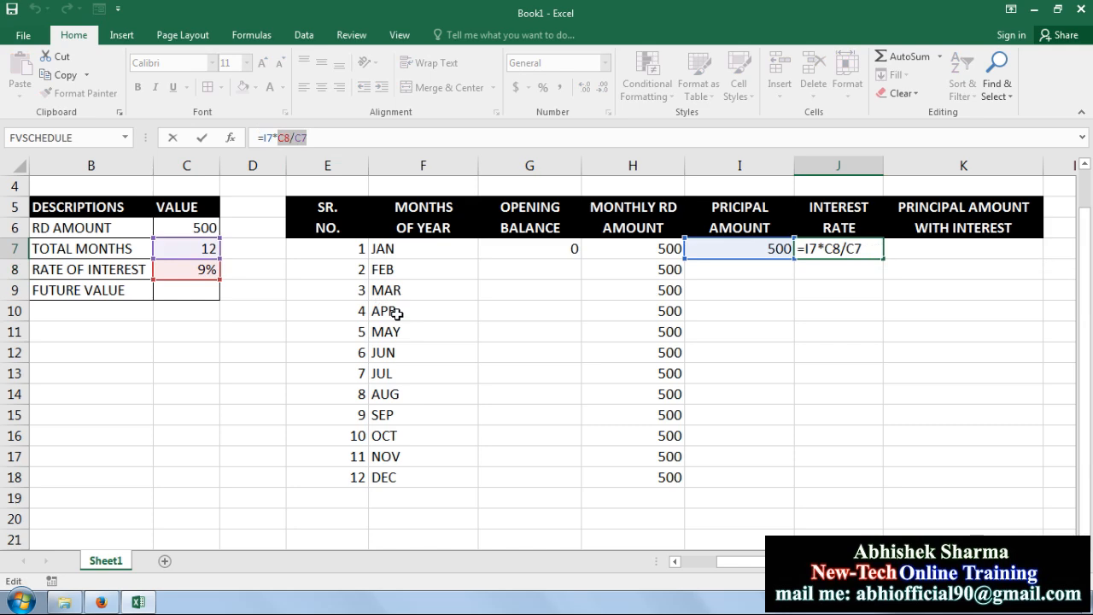
pyautogui.press('F4')
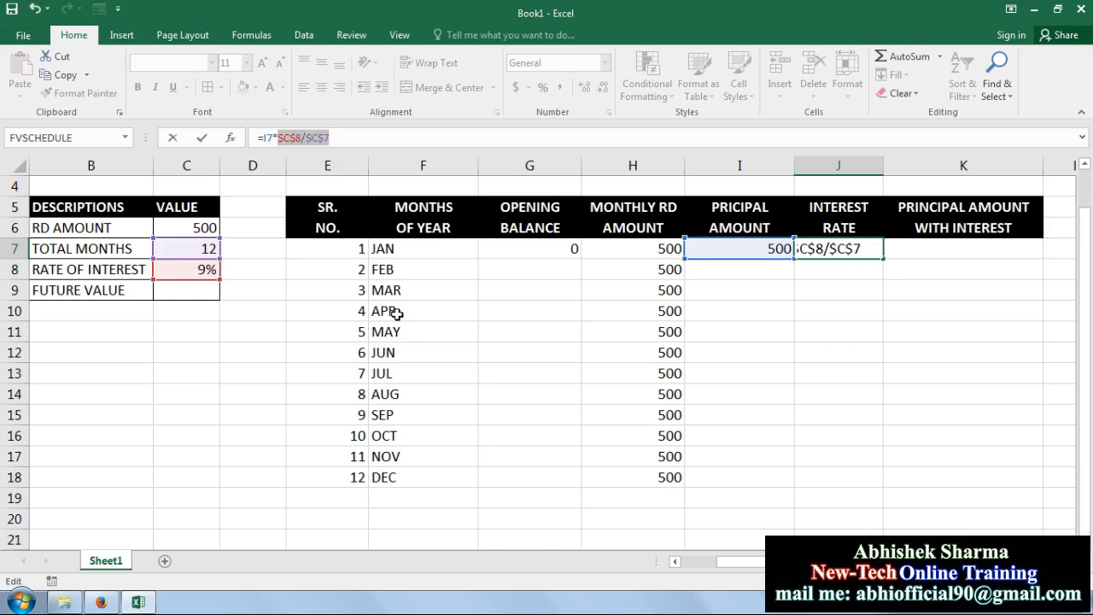
pyautogui.press('Return')
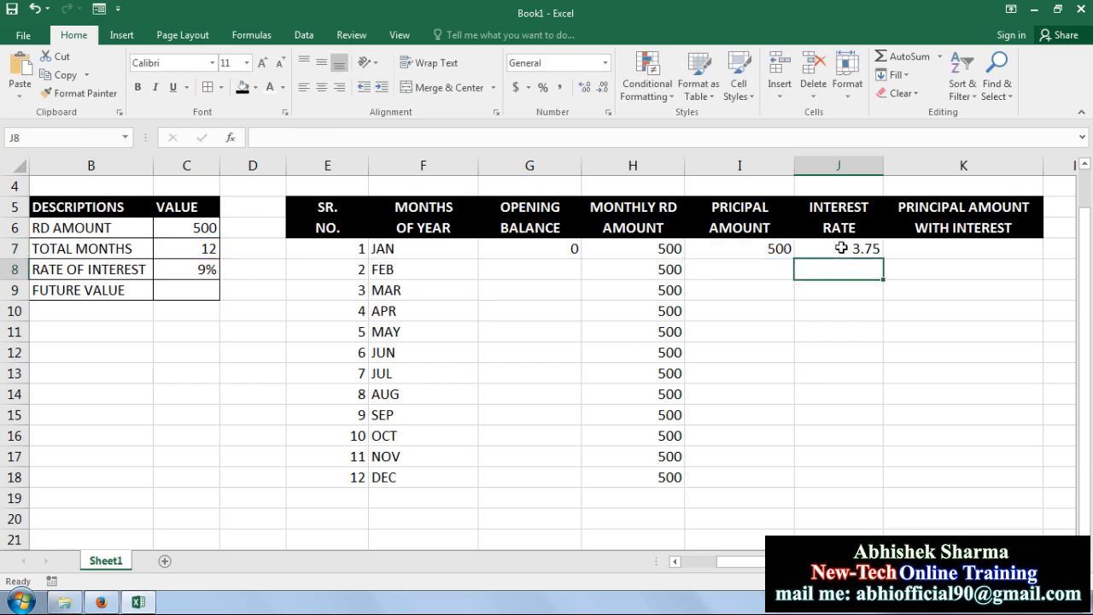
# - Calculate January's principal amount with interest in K7 by adding principal and interest with =I7+J7
pyautogui.click(954, 252)
pyautogui.write('=')
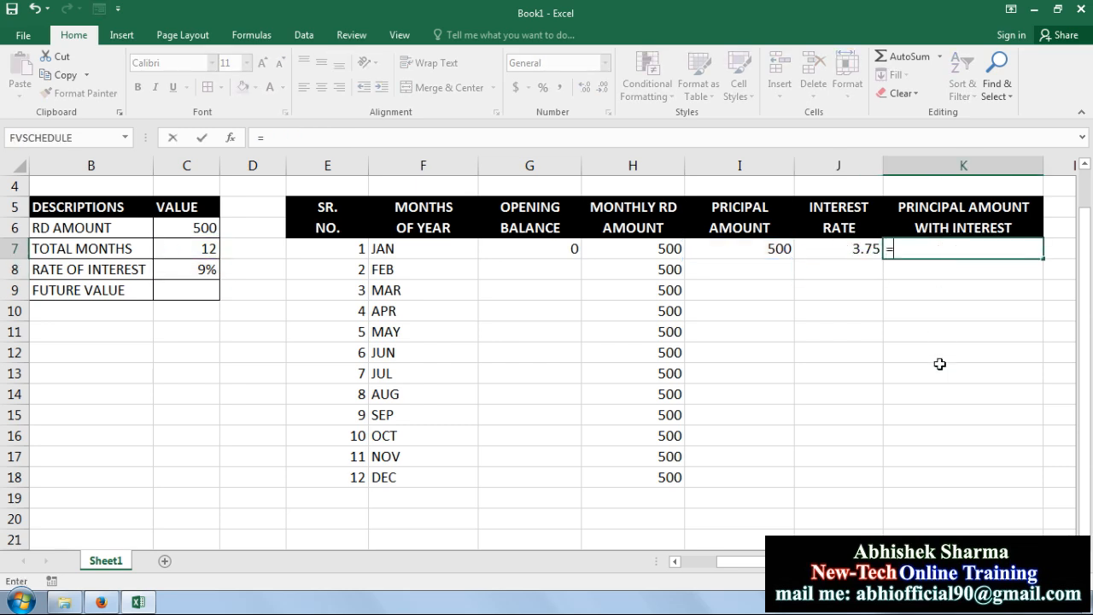
pyautogui.click(774, 251)
pyautogui.write('+')
pyautogui.click(856, 251)
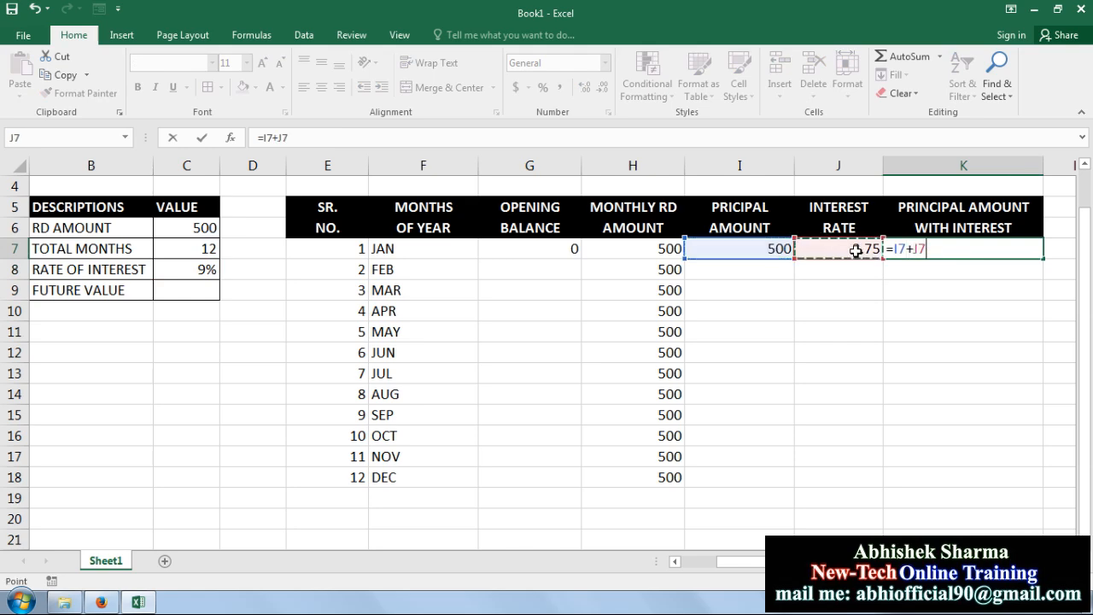
pyautogui.press('Return')
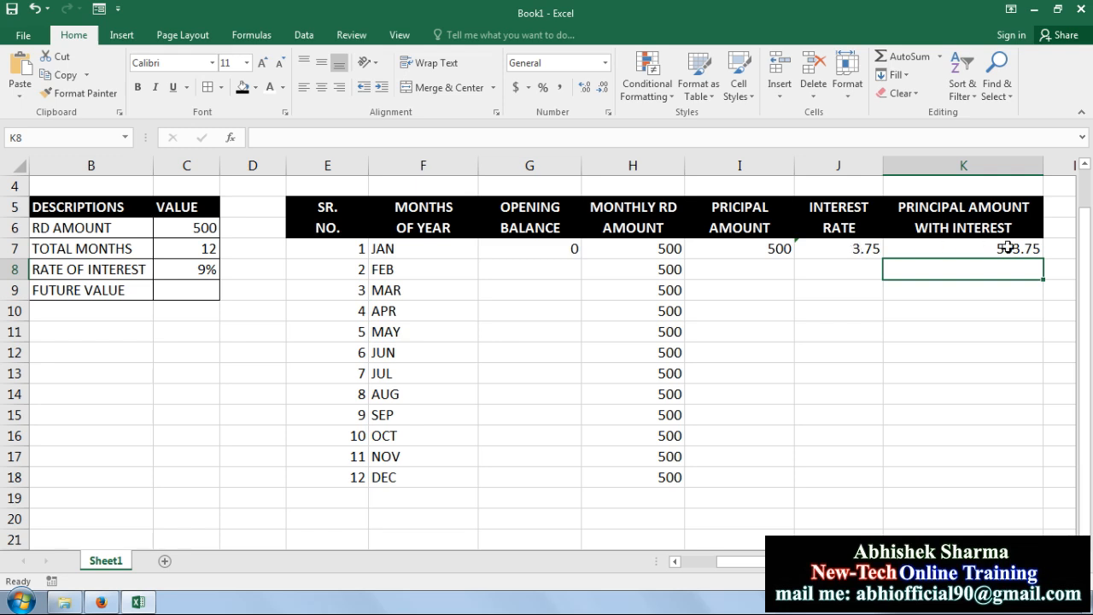
pyautogui.click(1005, 248)
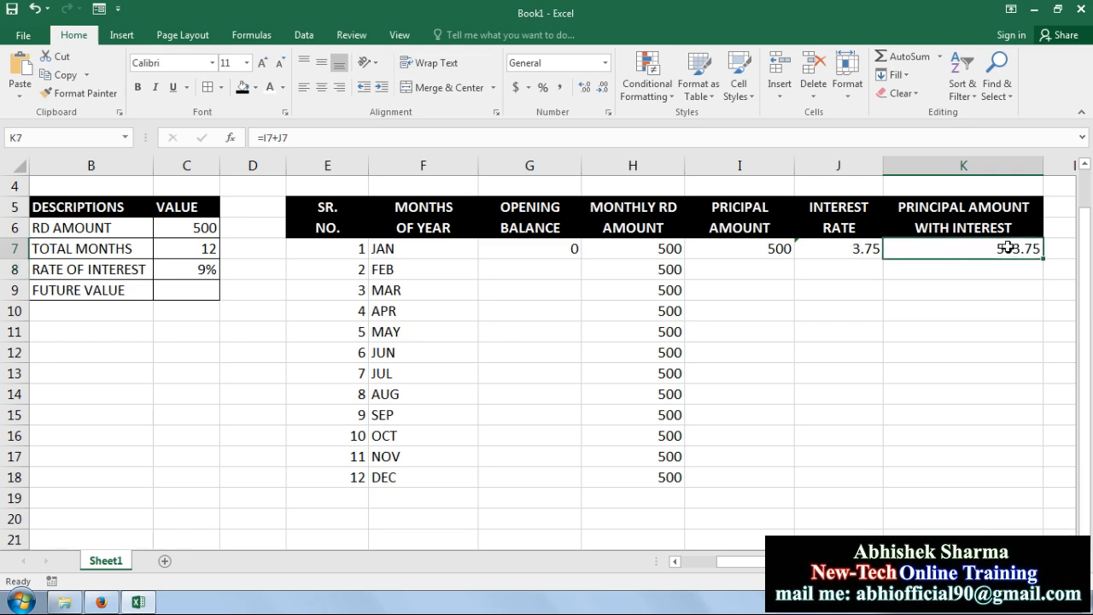
# - Link February's opening balance in G8 to January's principal with interest using =K7, and fill the formula through G18
pyautogui.click(506, 268)
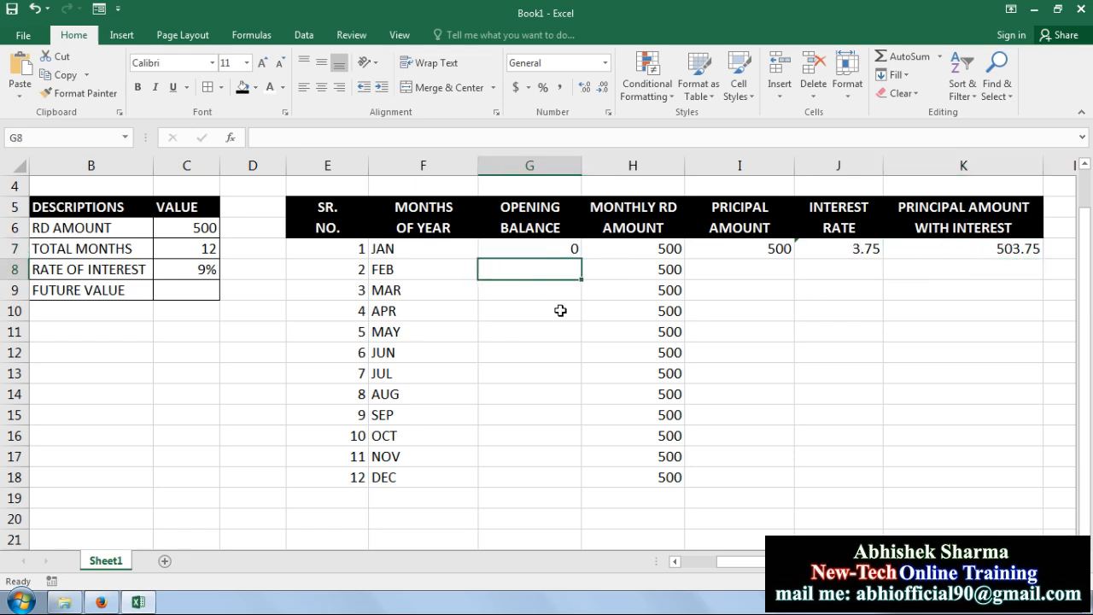
pyautogui.write('=')
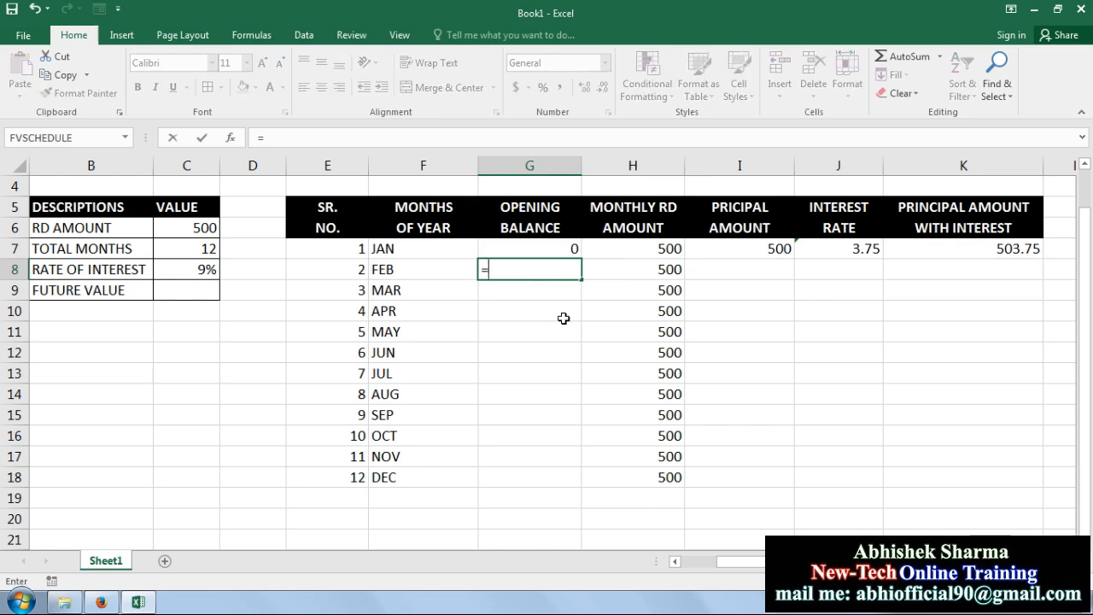
pyautogui.click(946, 255)
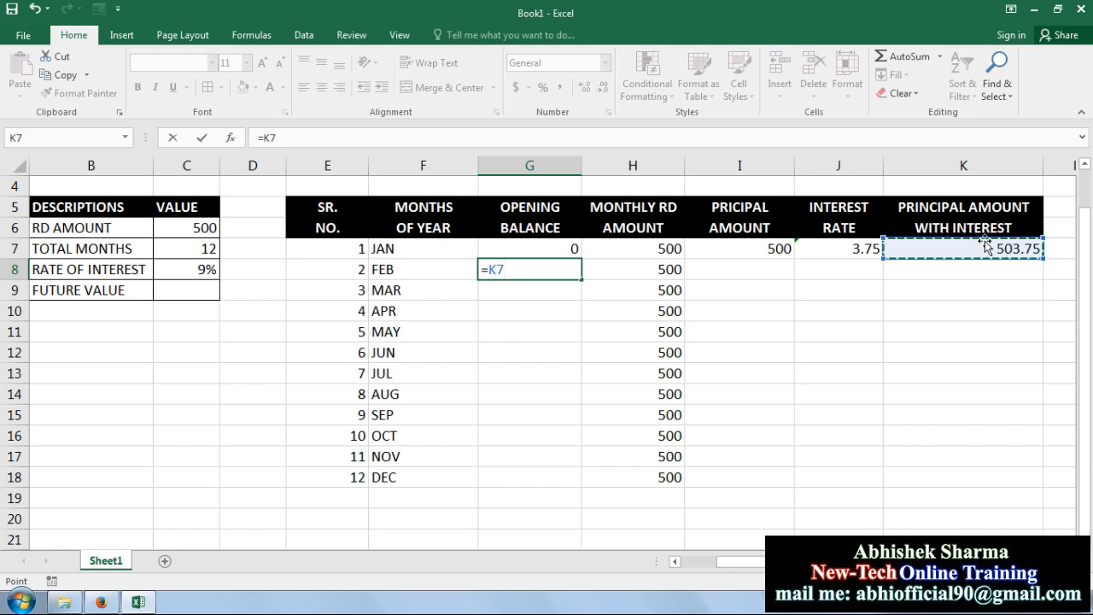
pyautogui.press('Return')
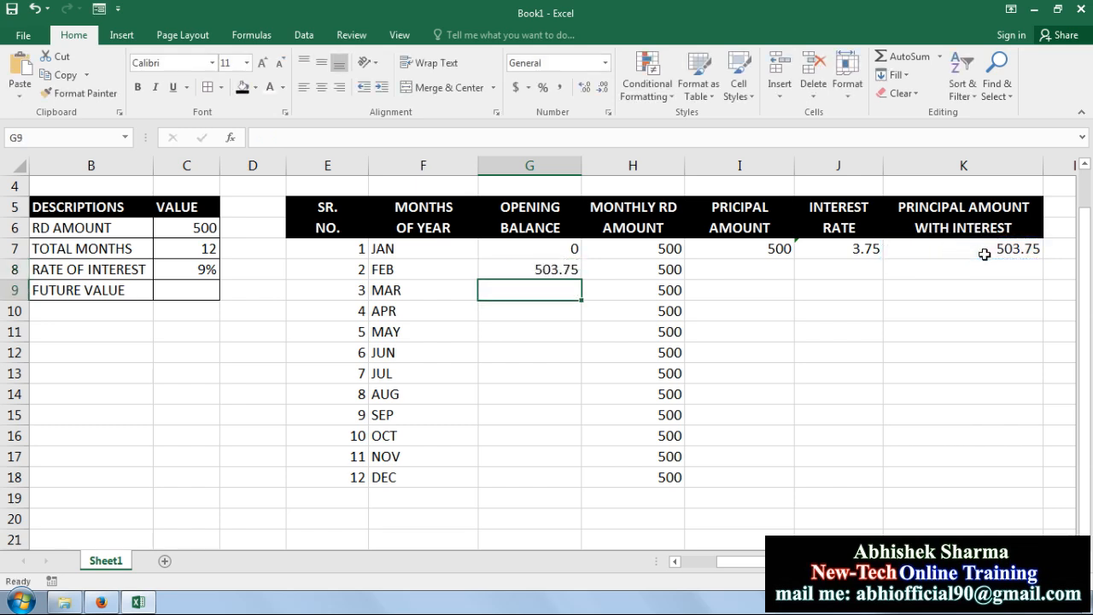
pyautogui.click(569, 269)
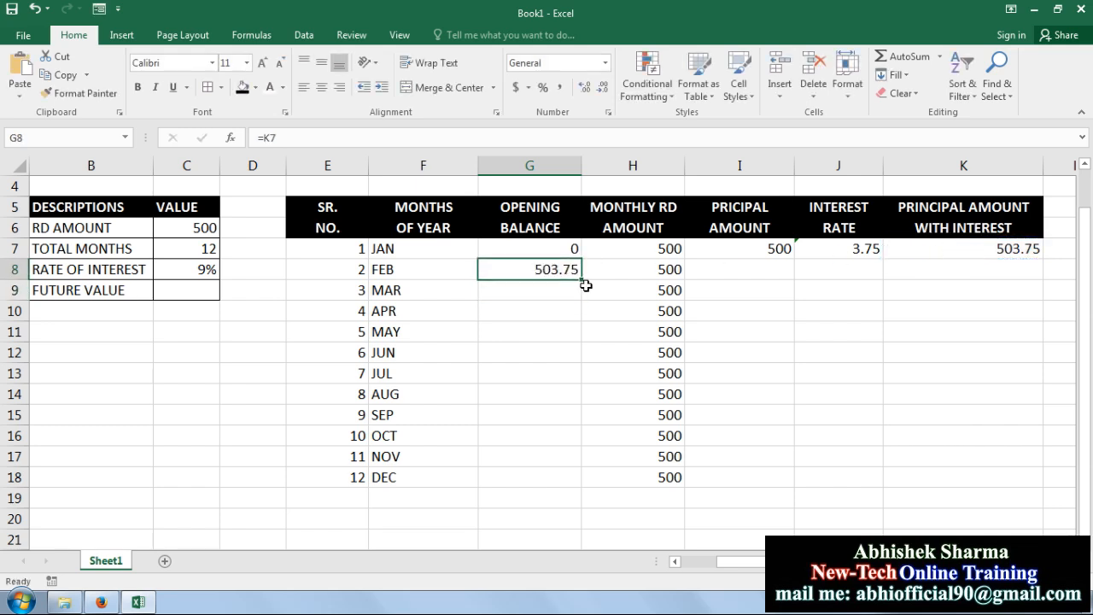
pyautogui.moveTo(584, 280); pyautogui.dragTo(576, 490)
pyautogui.click(915, 302)
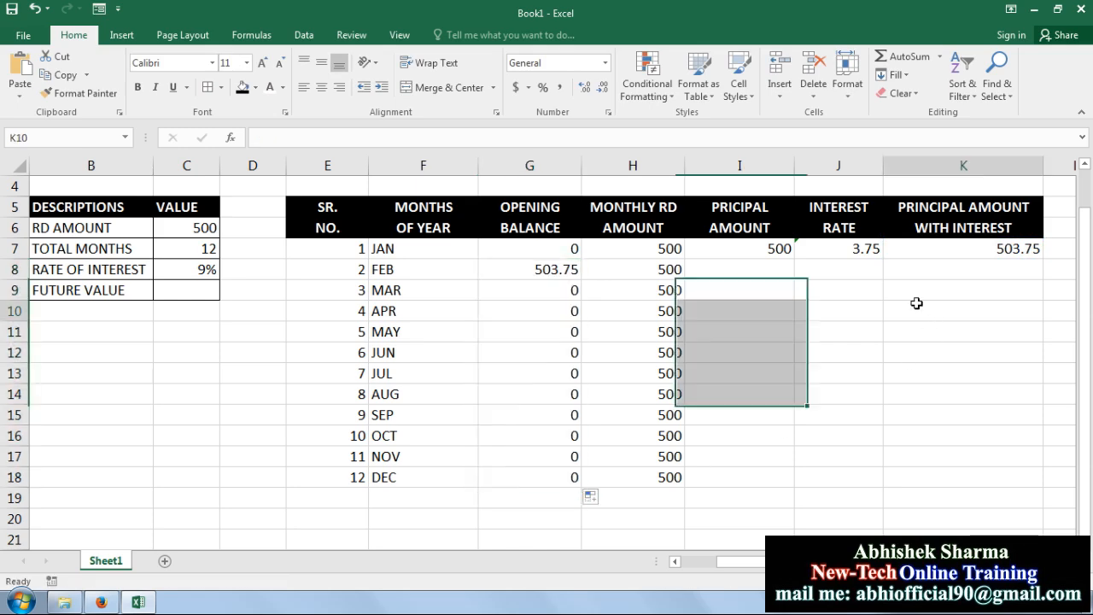
# - Fill the principal amount, interest and principal-with-interest formulas from I7, J7 and K7 down through row 18
pyautogui.click(756, 251)
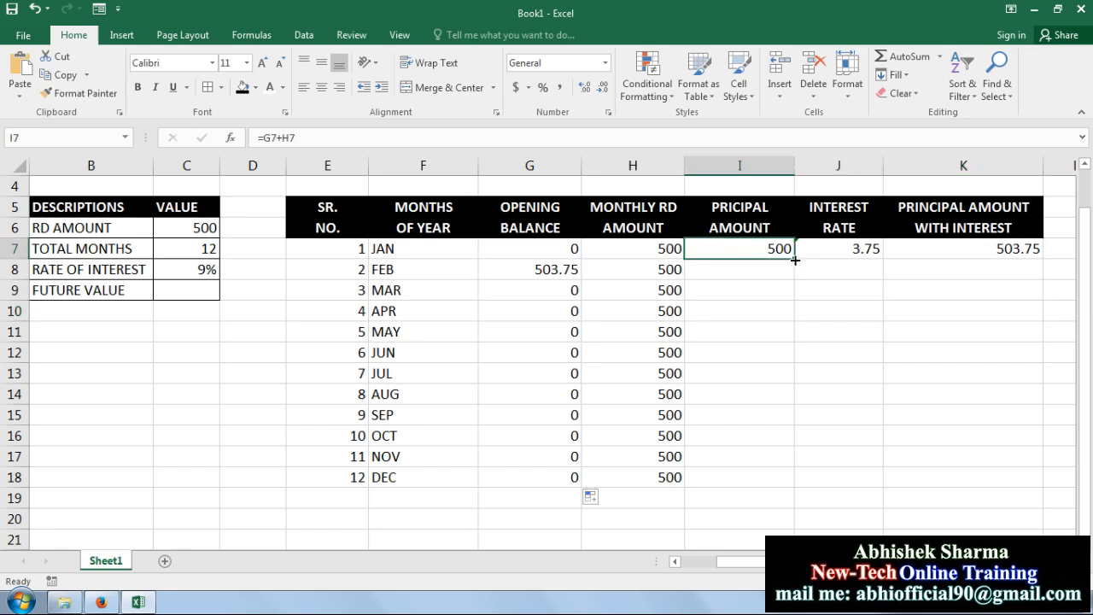
pyautogui.moveTo(795, 259); pyautogui.dragTo(798, 481)
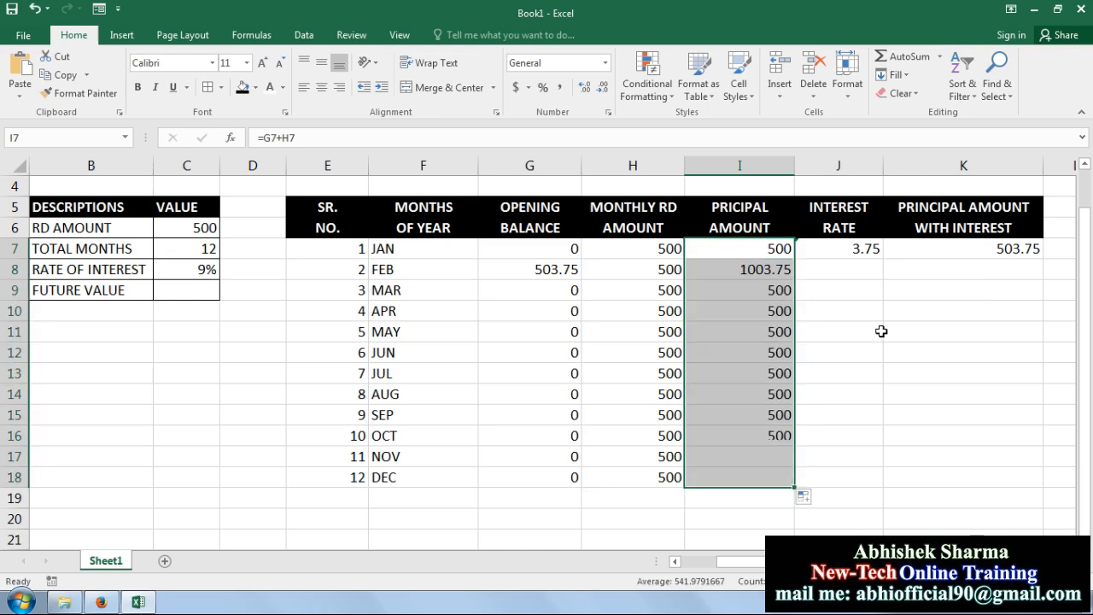
pyautogui.click(873, 249)
pyautogui.moveTo(883, 256); pyautogui.dragTo(874, 489)
pyautogui.click(982, 250)
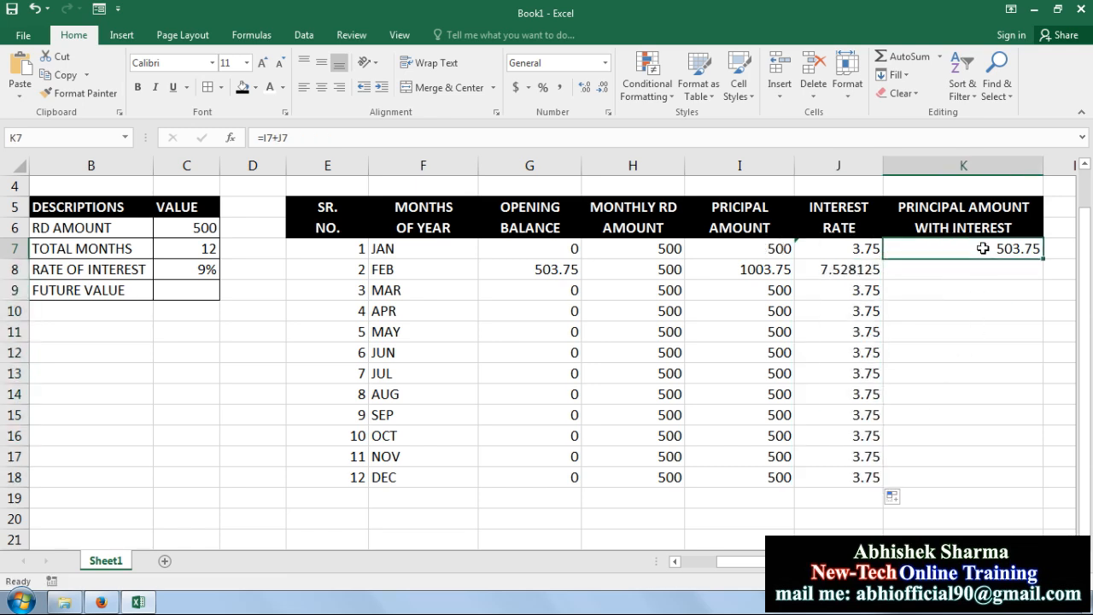
pyautogui.moveTo(1045, 258); pyautogui.dragTo(569, 248)
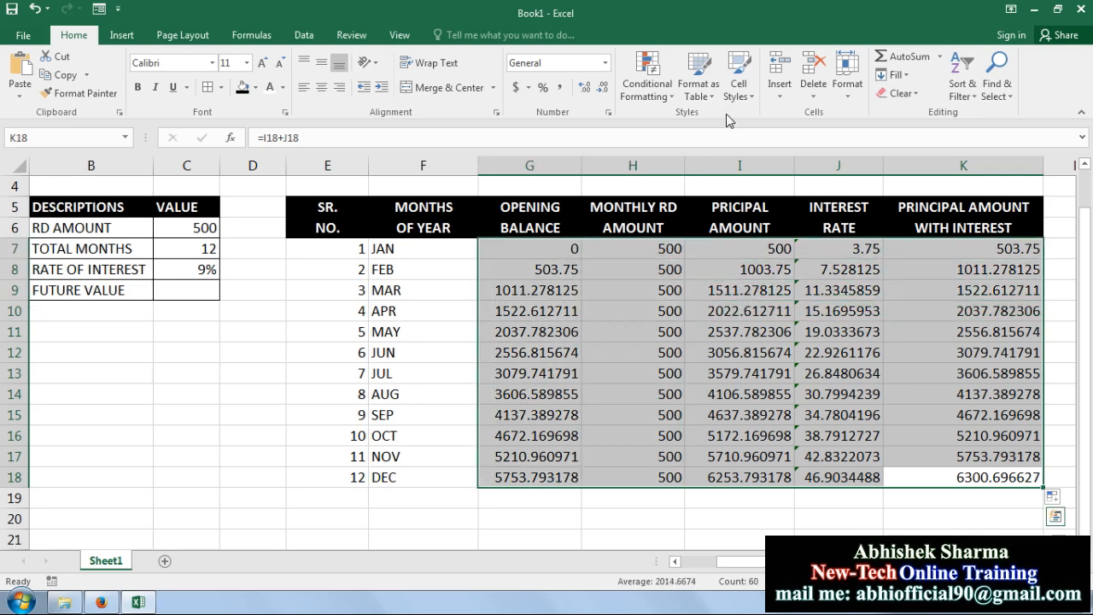
# - Reduce the schedule amounts in G7:K18 to two decimal places
pyautogui.click(595, 90)
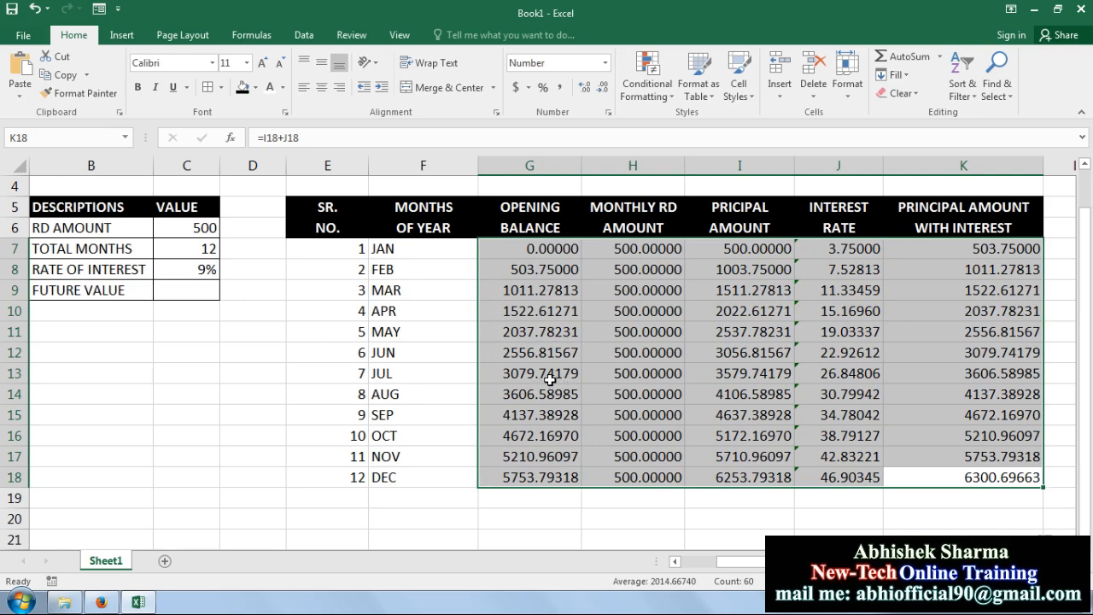
pyautogui.click(602, 88)
pyautogui.click(603, 87)
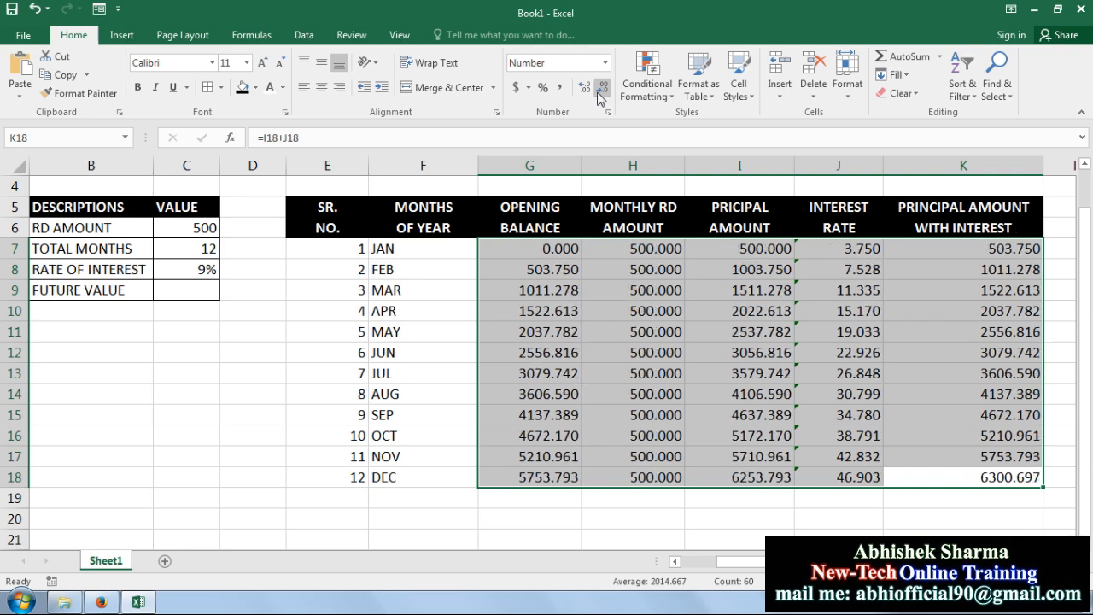
pyautogui.click(601, 89)
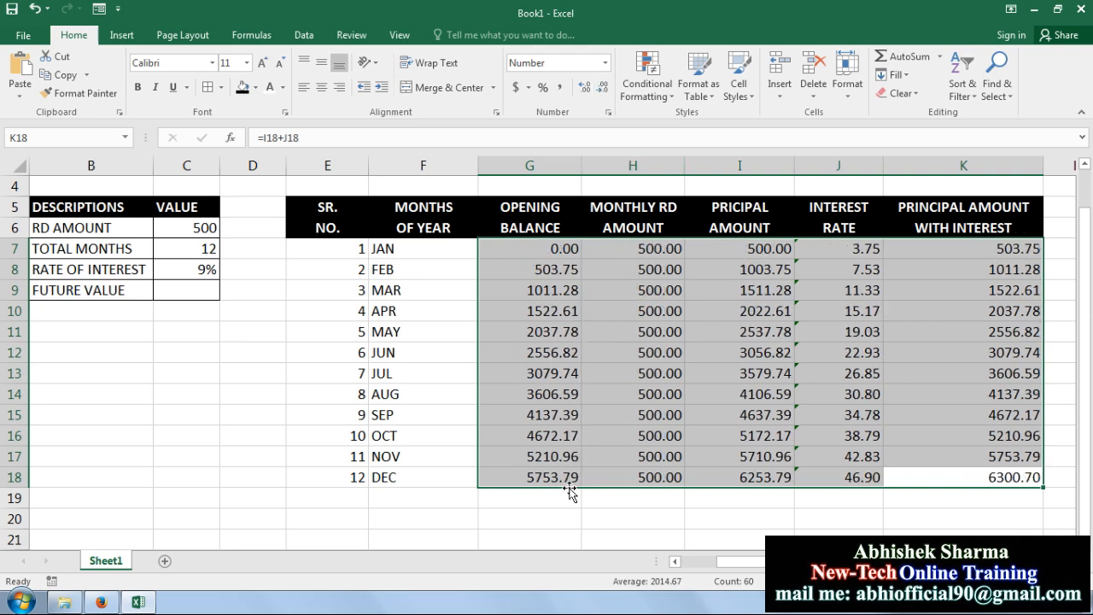
# - Center the schedule data in E7:K18 and apply borders around all its cells
pyautogui.click(908, 519)
pyautogui.moveTo(1034, 481); pyautogui.dragTo(325, 247)
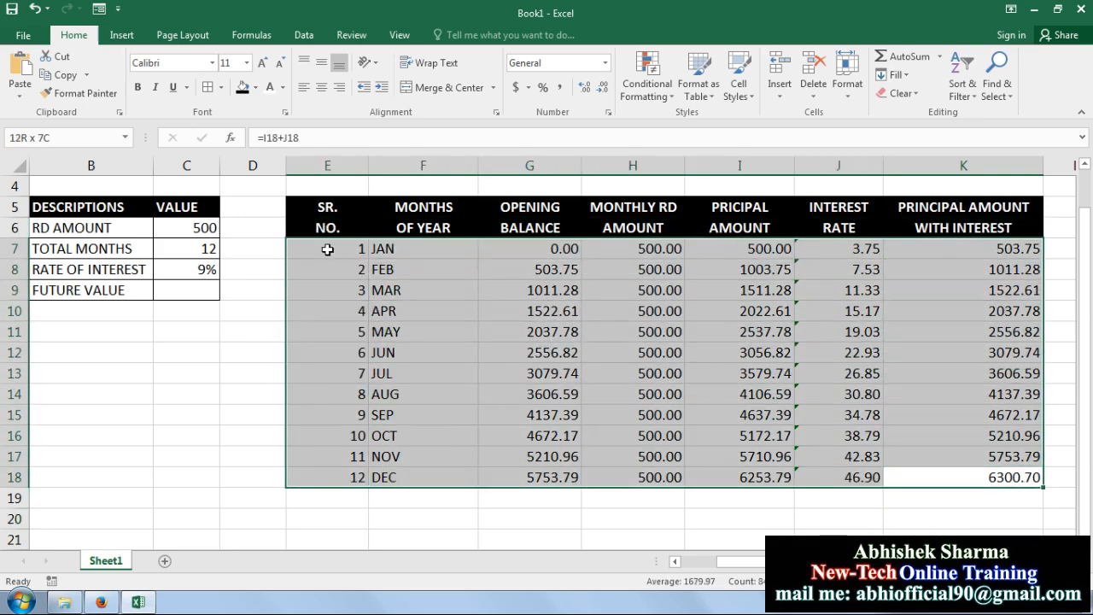
pyautogui.click(322, 88)
pyautogui.click(752, 462)
pyautogui.click(1000, 481)
pyautogui.moveTo(888, 476); pyautogui.dragTo(325, 247)
pyautogui.click(208, 87)
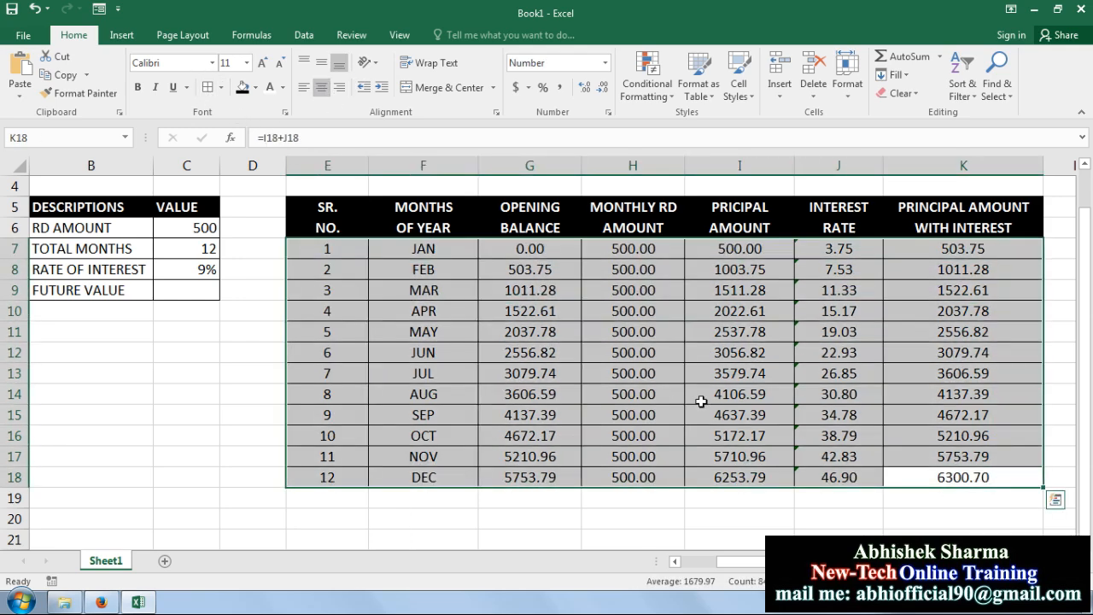
# - Set the rate of interest in C8 to 8% and check December's principal amount with interest in K18
pyautogui.click(838, 478)
pyautogui.click(978, 483)
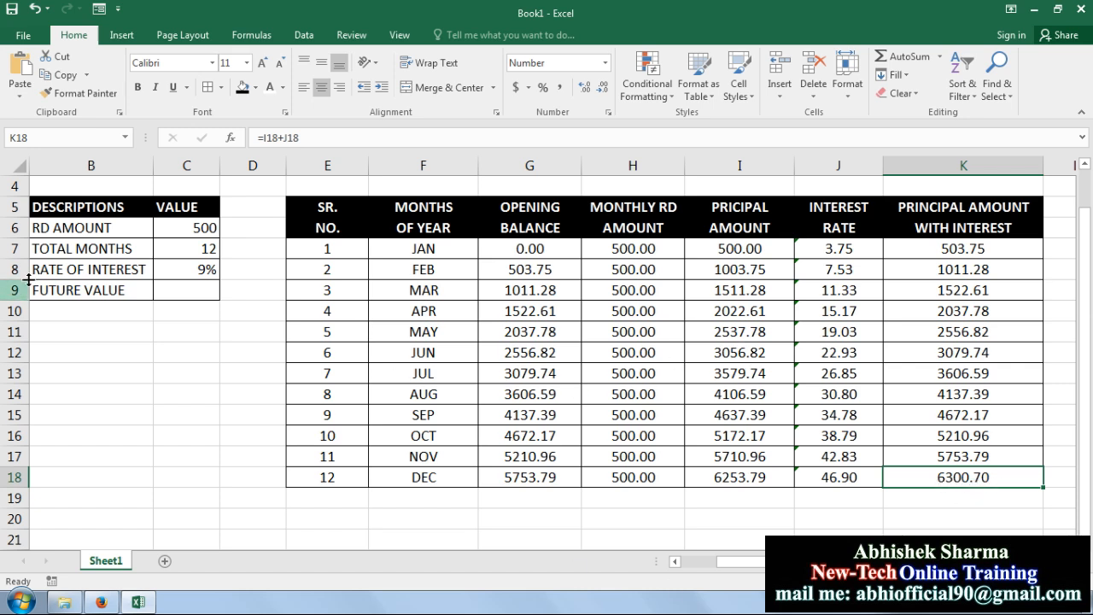
pyautogui.click(194, 441)
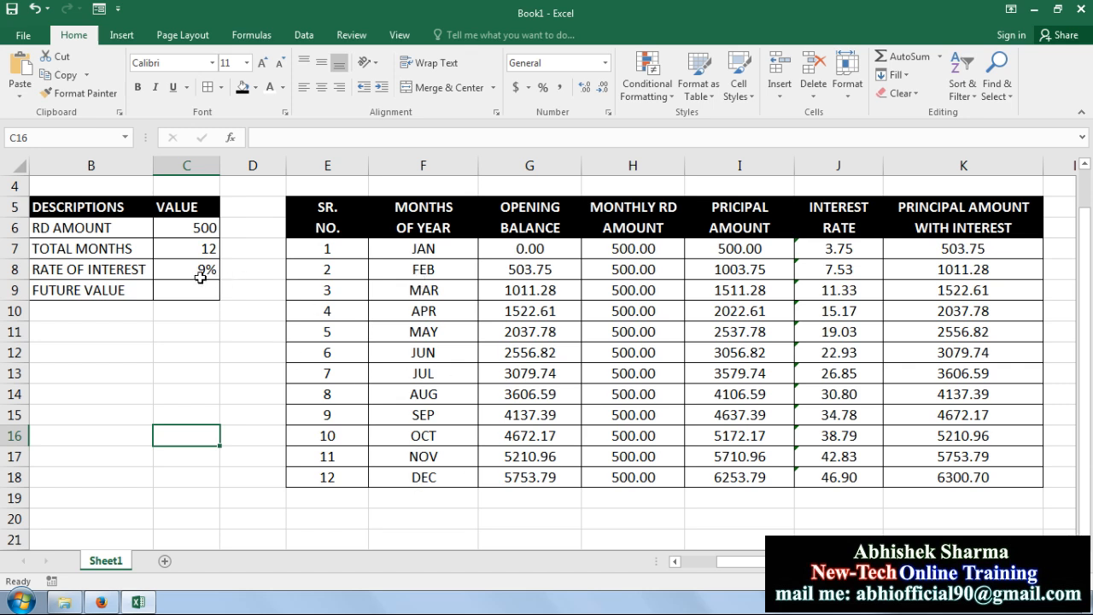
pyautogui.click(969, 481)
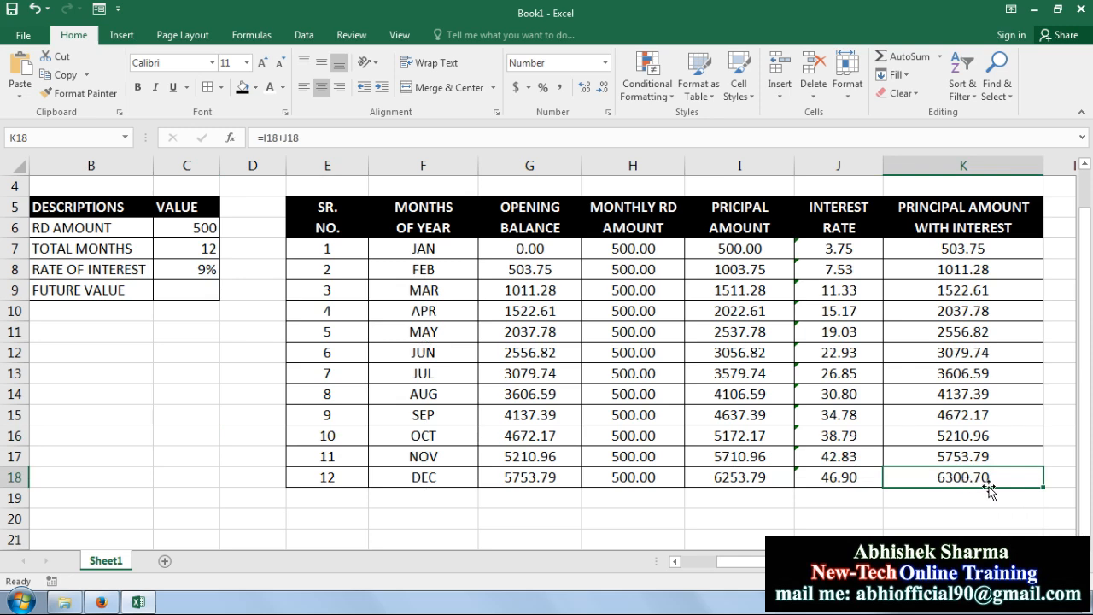
pyautogui.click(185, 261)
pyautogui.write('8')
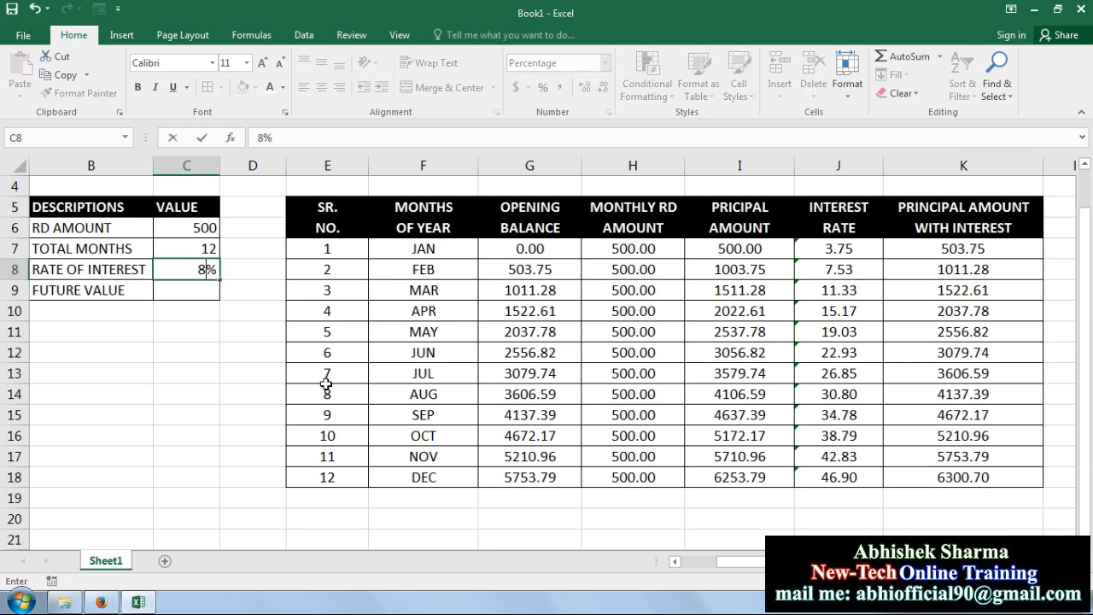
pyautogui.click(663, 511)
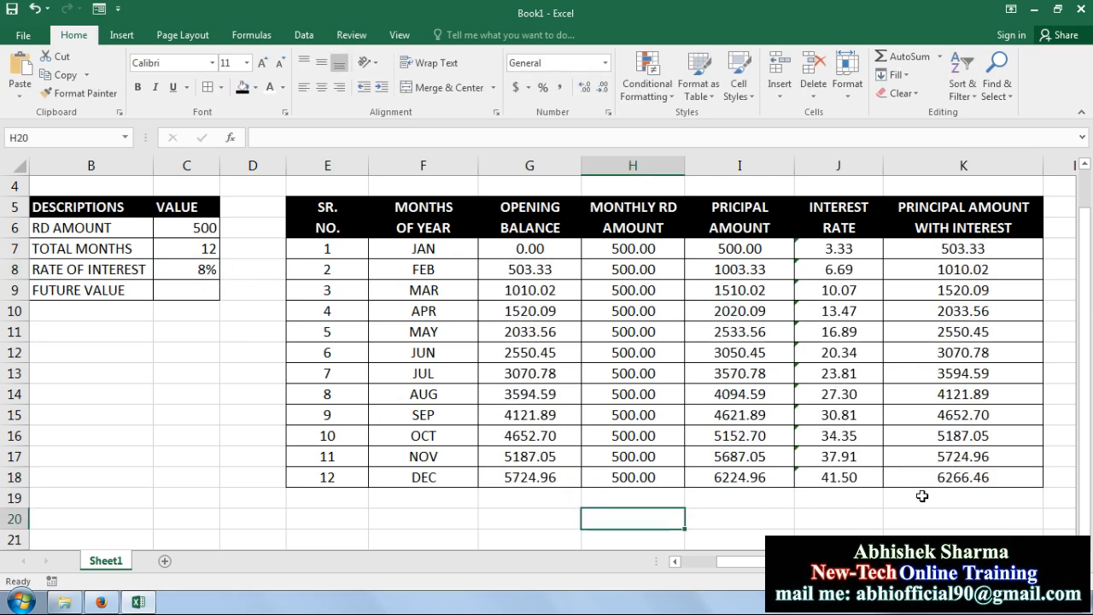
pyautogui.click(953, 481)
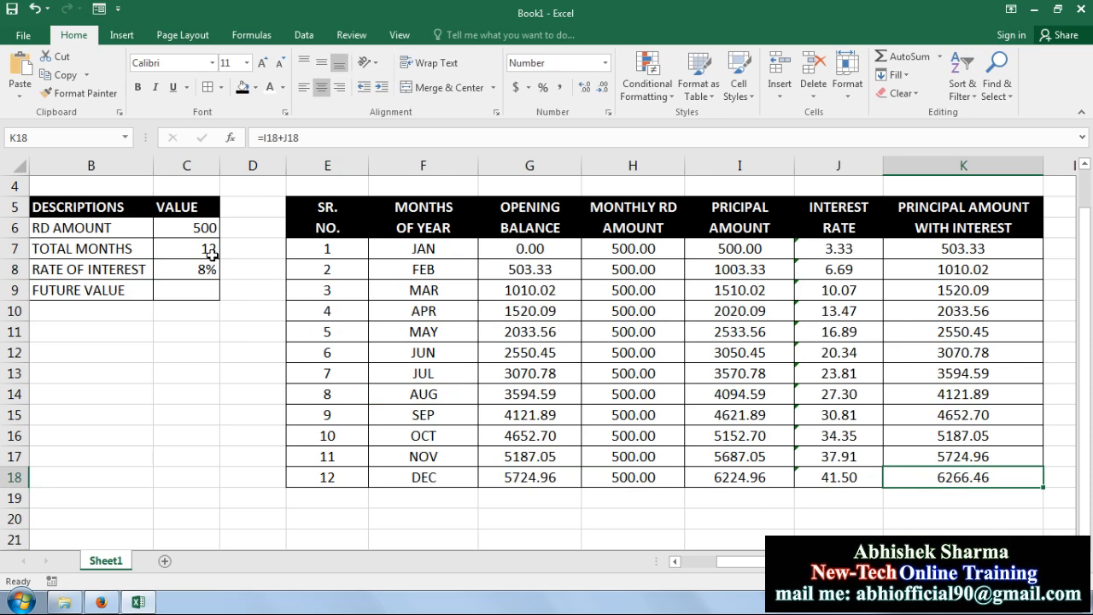
# - Set the RD amount in C6 to 1000 to test the schedule
pyautogui.click(192, 227)
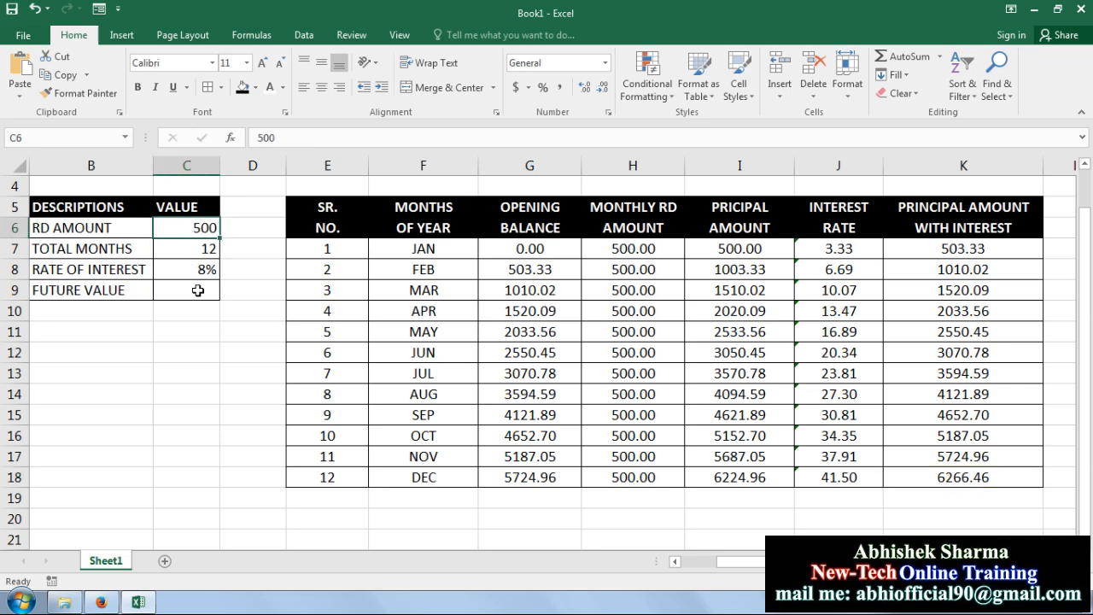
pyautogui.write('1000')
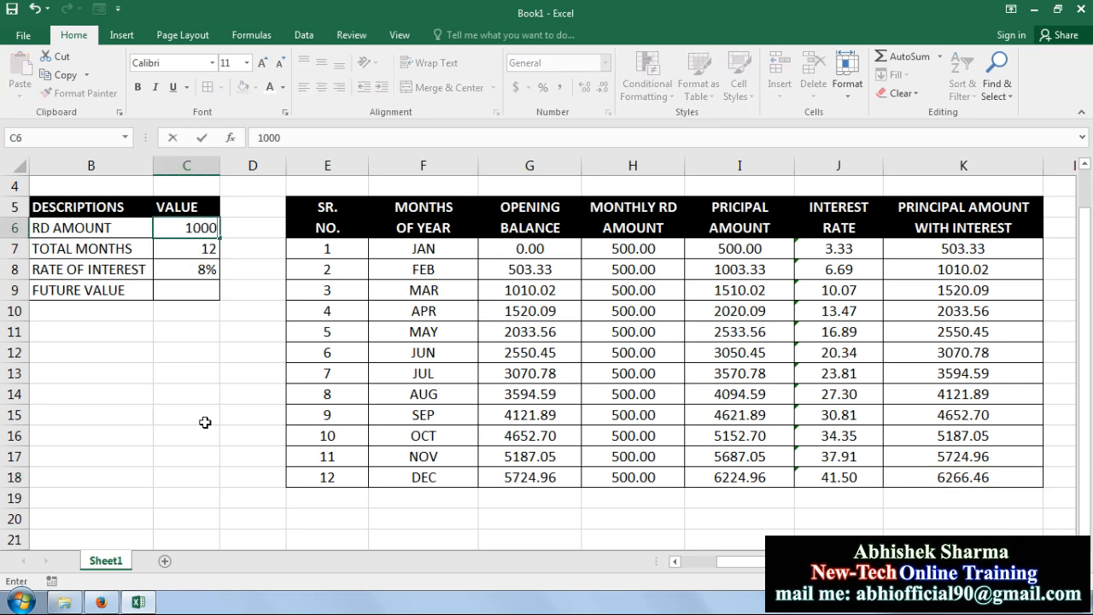
pyautogui.press('Return')
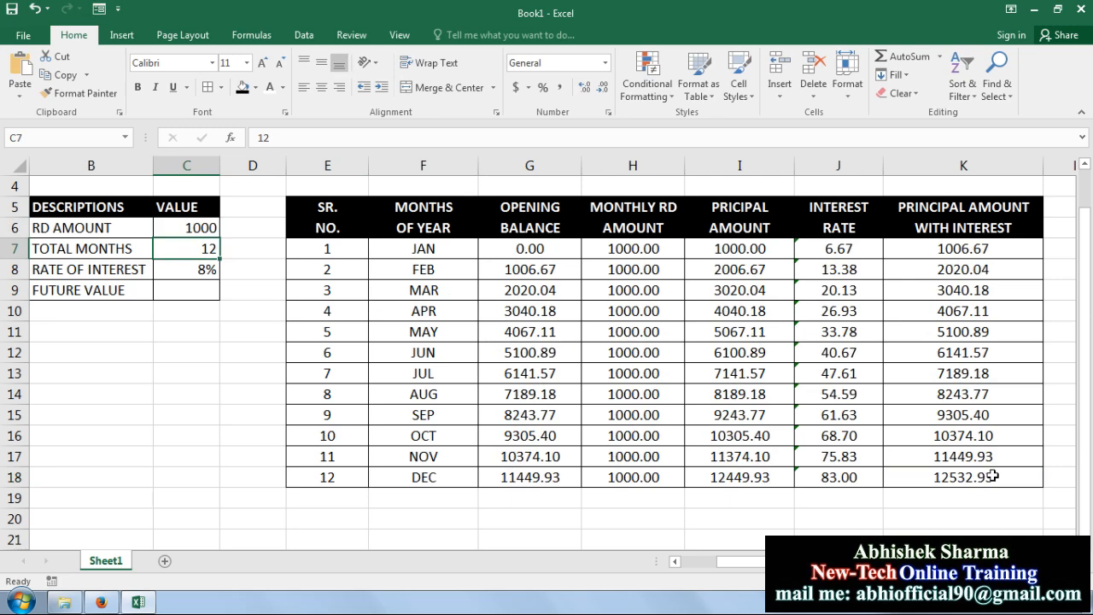
# - Change the RD amount in C6 to 1200 and check December's principal amount with interest
pyautogui.click(198, 232)
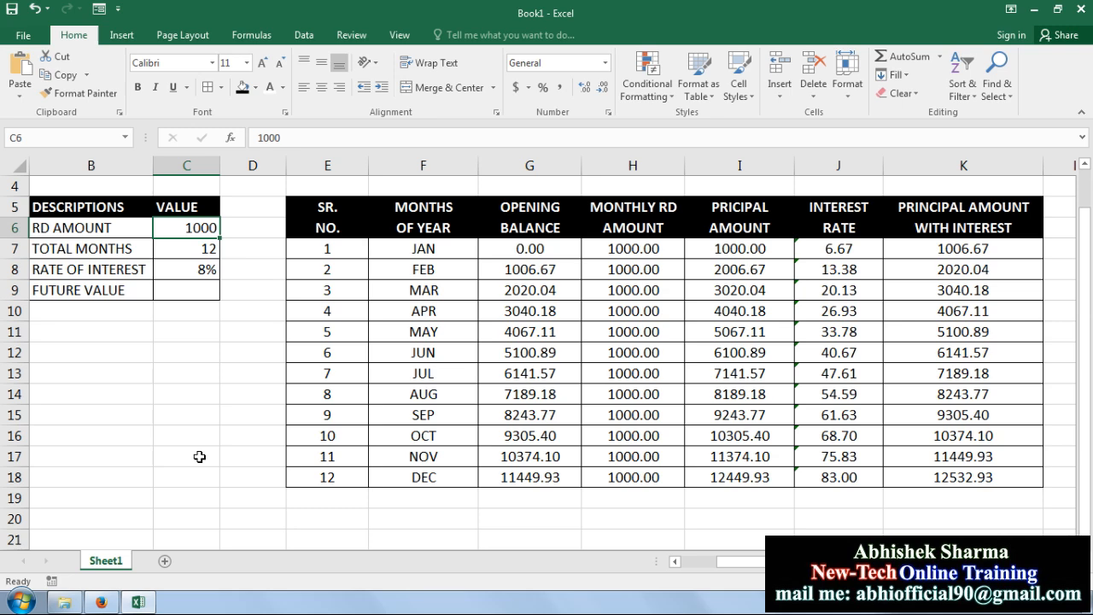
pyautogui.write('1200')
pyautogui.press('Return')
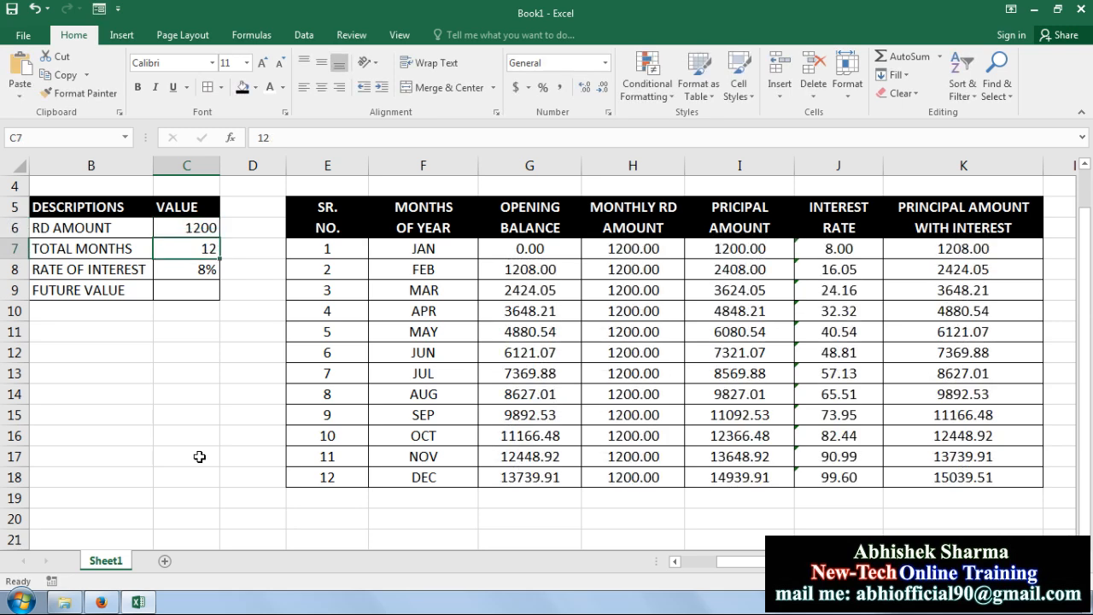
pyautogui.click(887, 480)
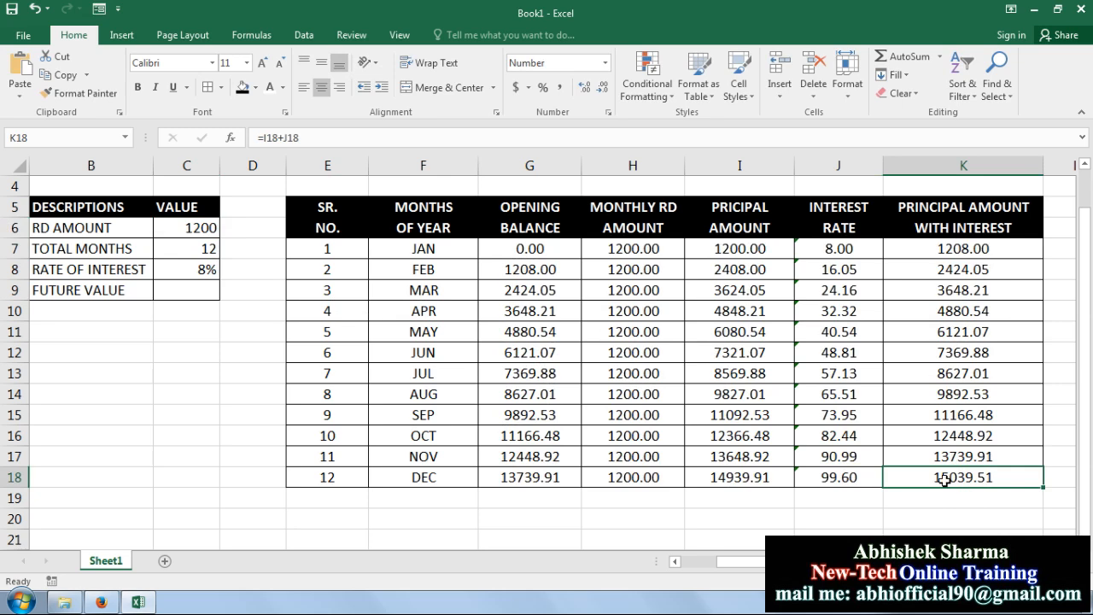
# - Change the RD amount in C6 to 1500 and check the schedule's final amount in K18
pyautogui.click(203, 225)
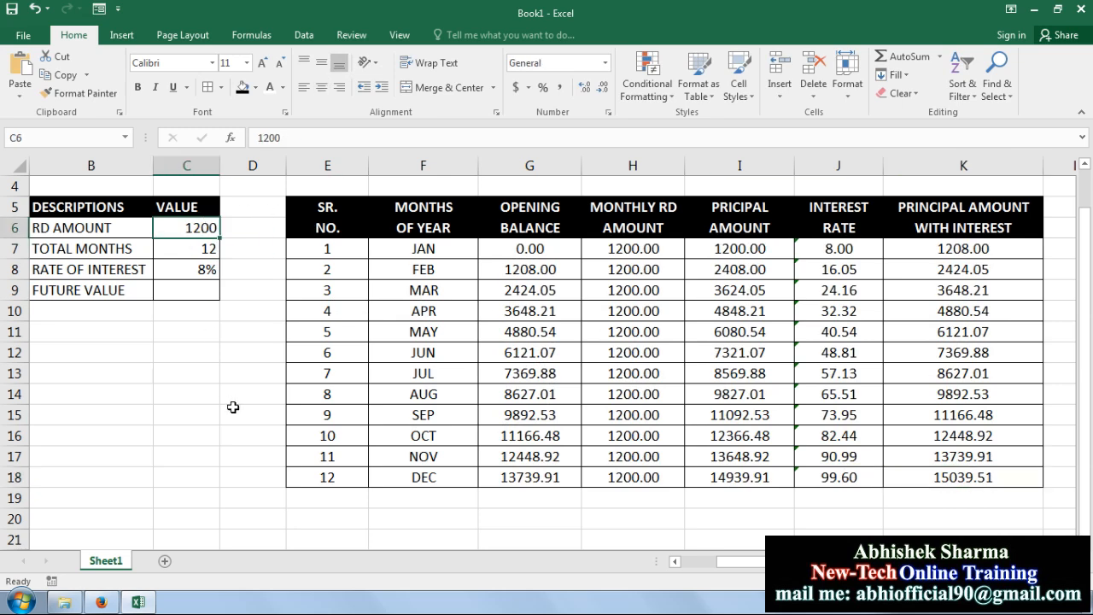
pyautogui.write('1500')
pyautogui.press('Return')
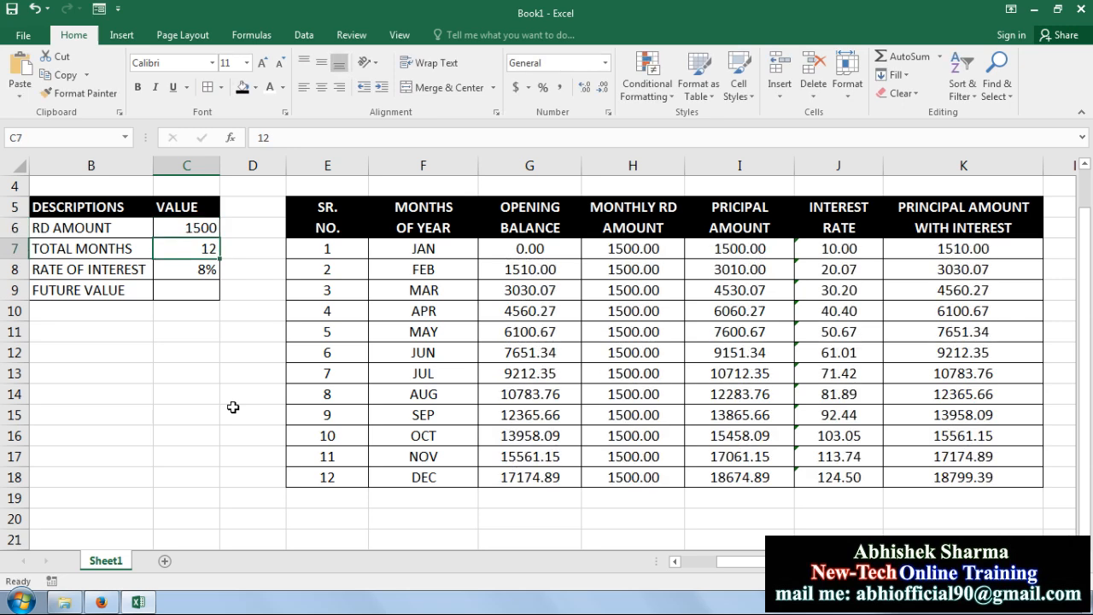
pyautogui.click(203, 227)
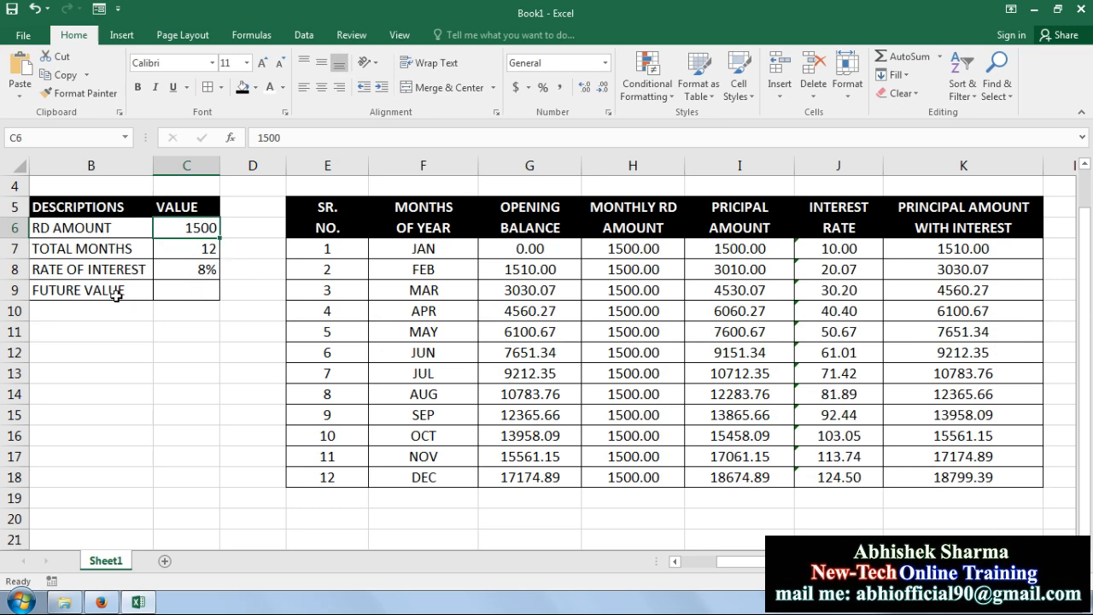
pyautogui.click(167, 291)
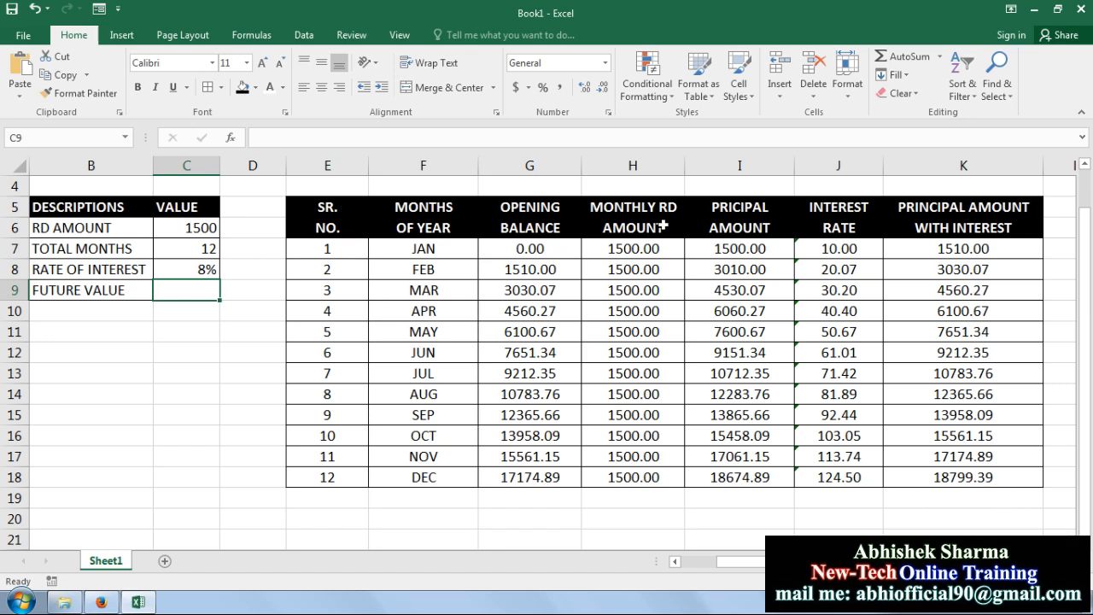
pyautogui.click(976, 475)
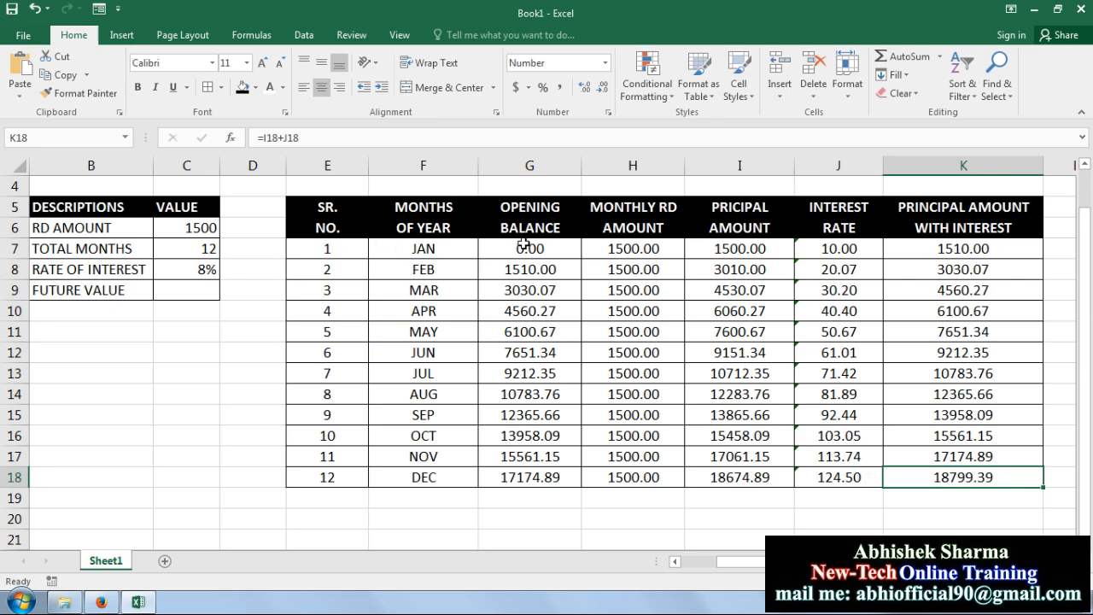
# - Calculate the future value in C9 with =FV(C8/C7,C7,C6,,1), so payments fall at the beginning of each period
pyautogui.click(167, 295)
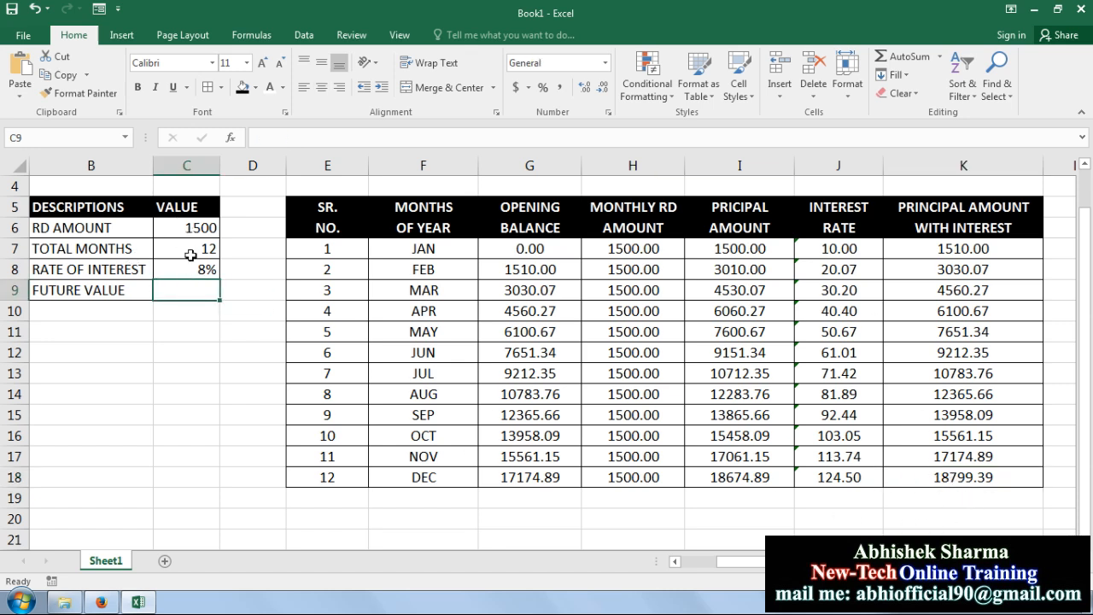
pyautogui.write('=FV')
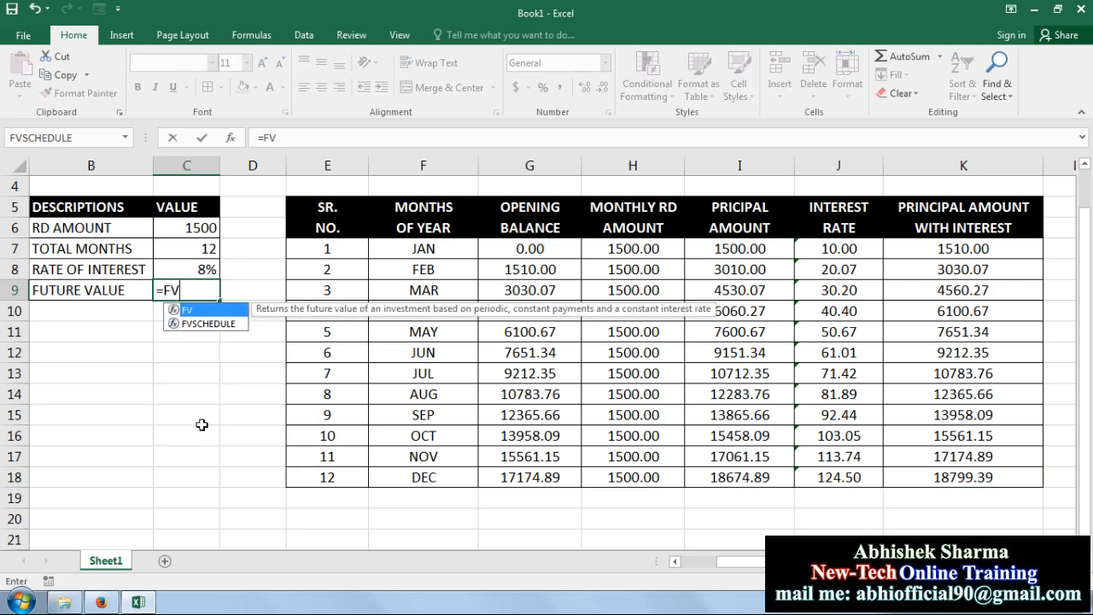
pyautogui.write('(')
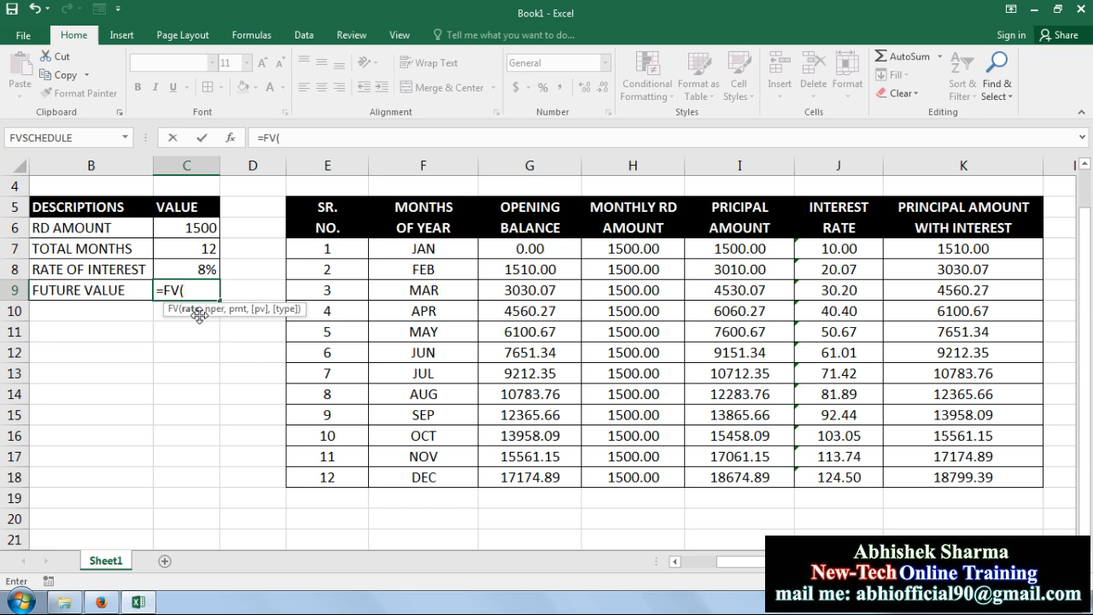
pyautogui.click(197, 267)
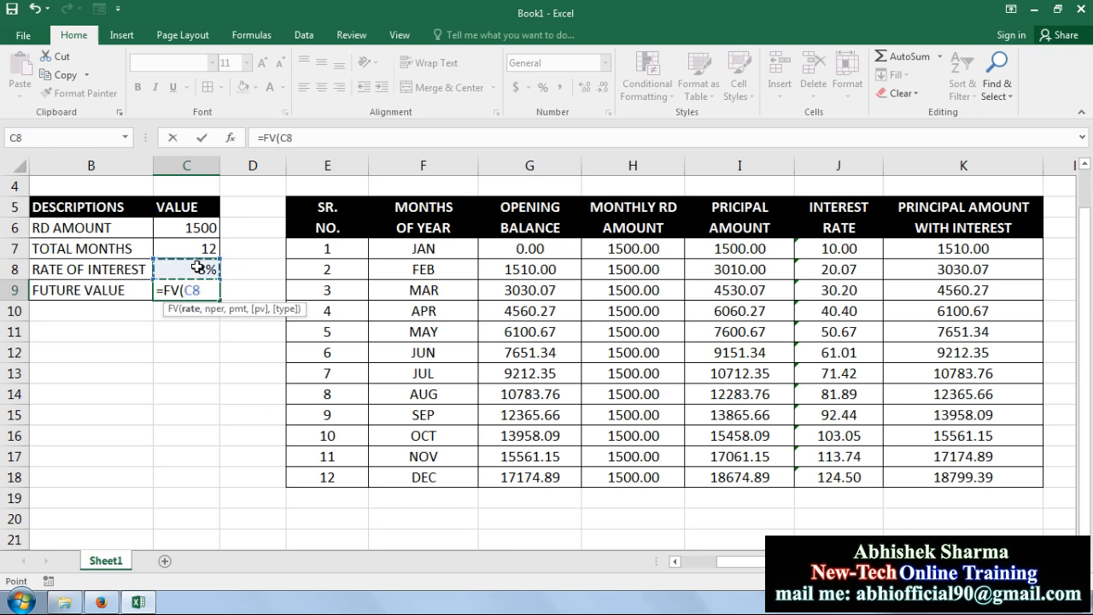
pyautogui.write('/')
pyautogui.click(211, 248)
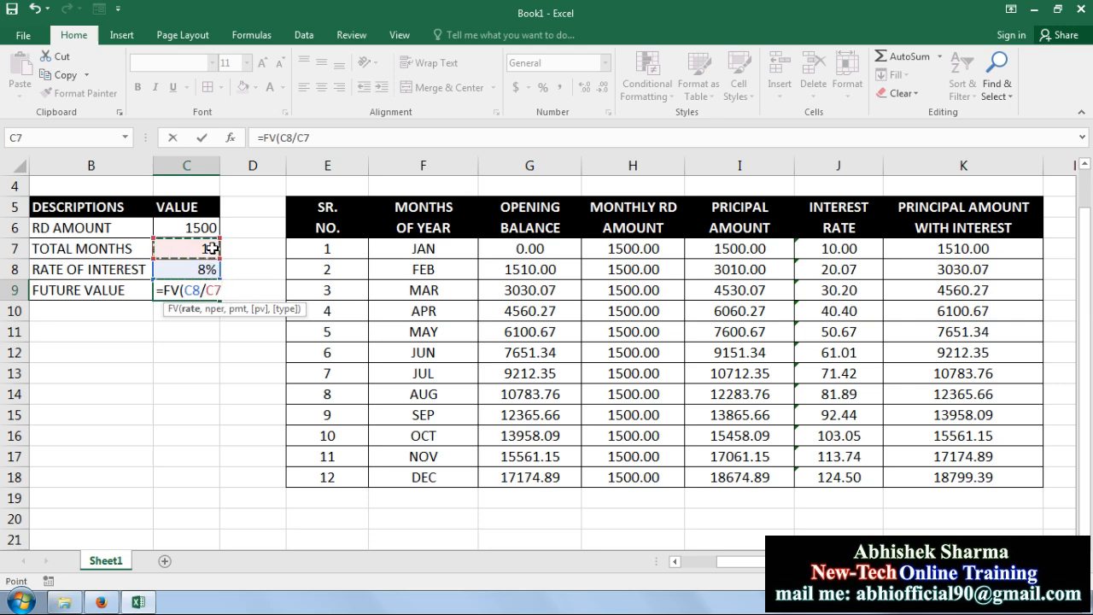
pyautogui.write(',')
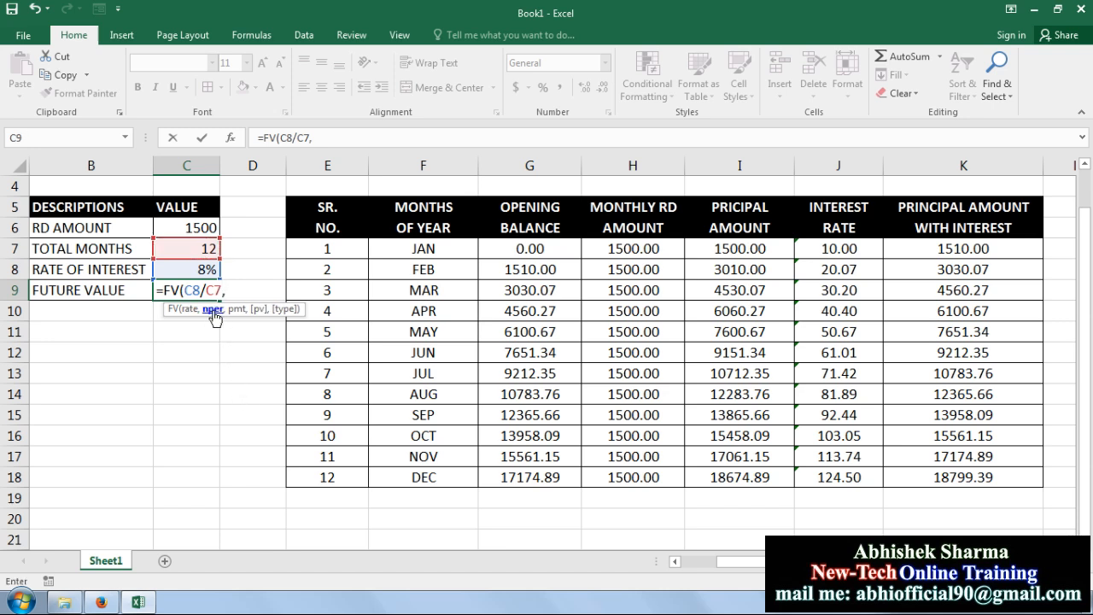
pyautogui.click(208, 248)
pyautogui.write(',')
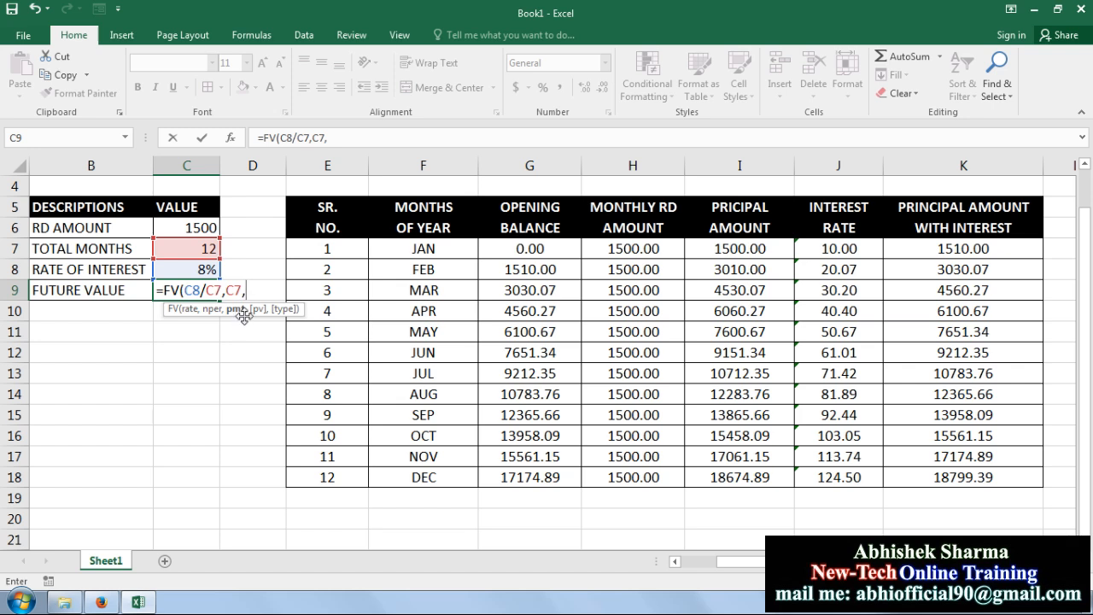
pyautogui.click(209, 227)
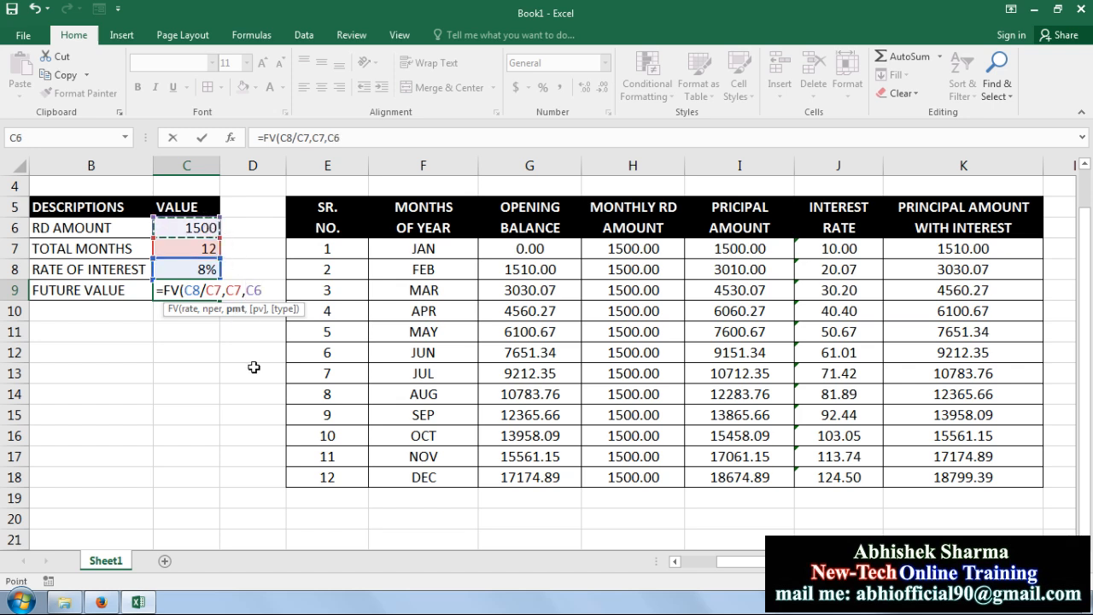
pyautogui.write(',')
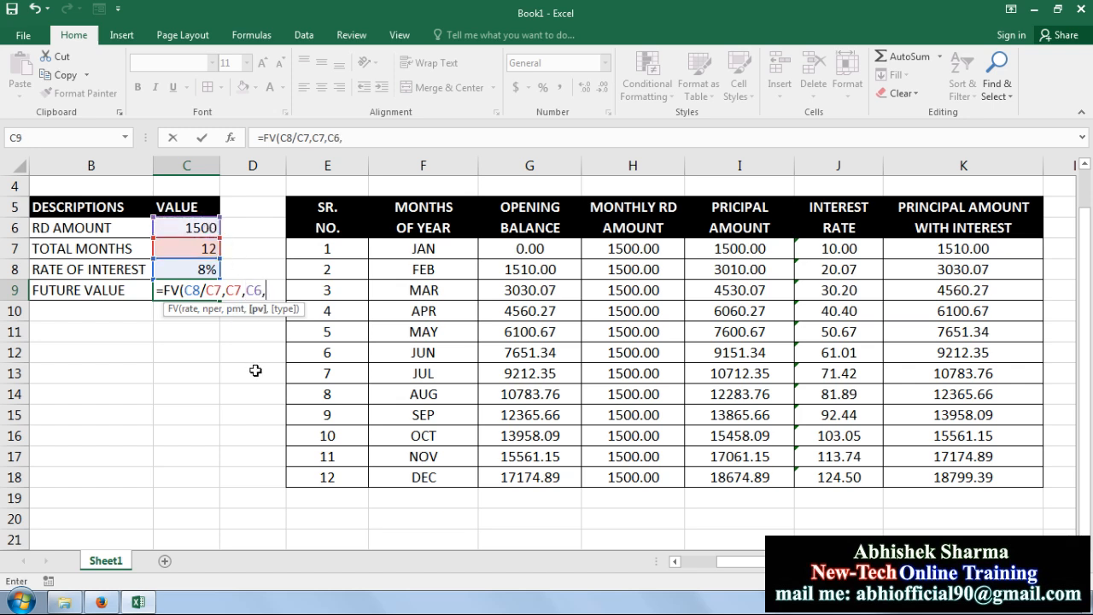
pyautogui.write(',')
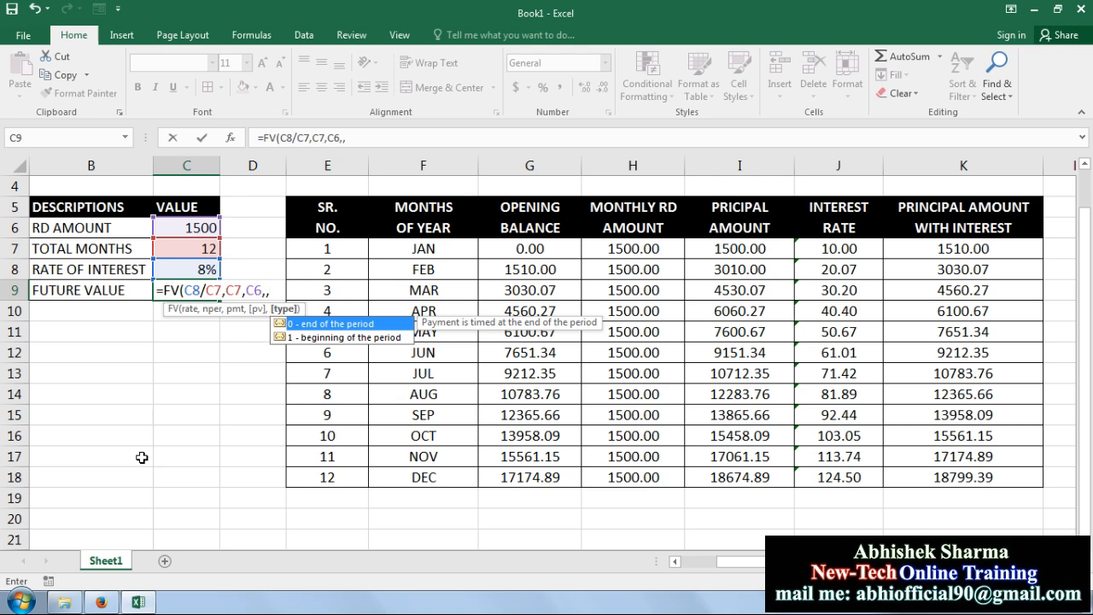
pyautogui.write('1)')
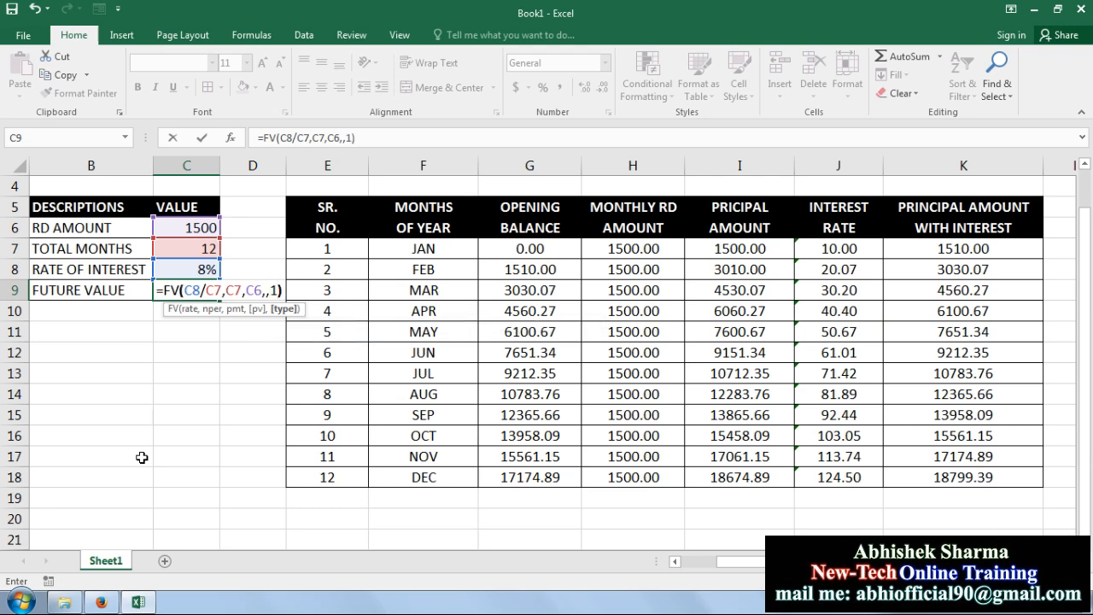
pyautogui.press('Return')
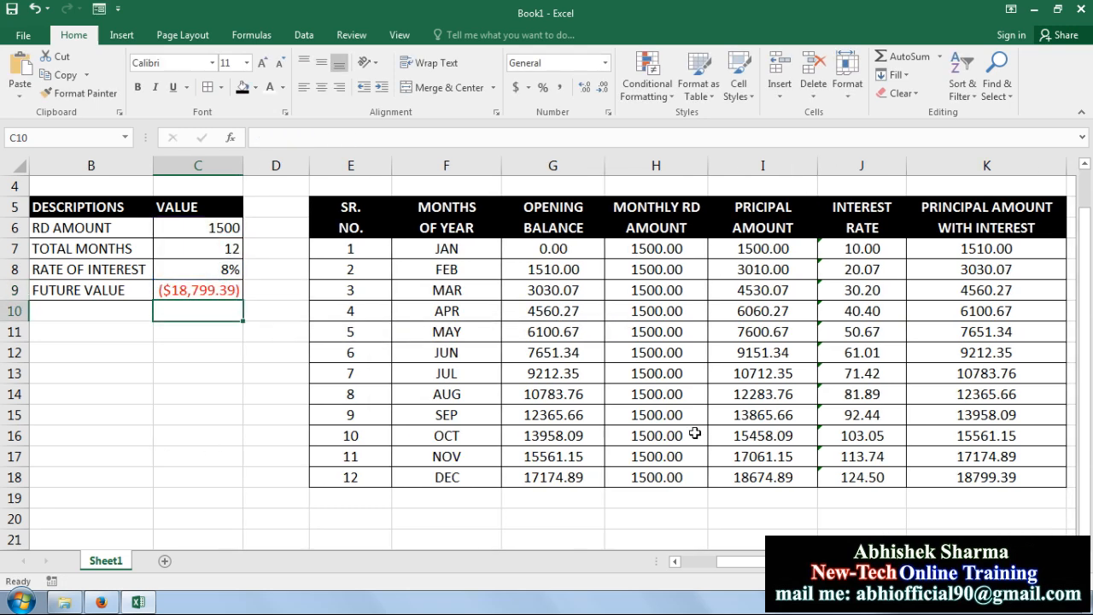
# - Apply the Comma Style number format to the future value in C9
pyautogui.click(944, 475)
pyautogui.click(196, 292)
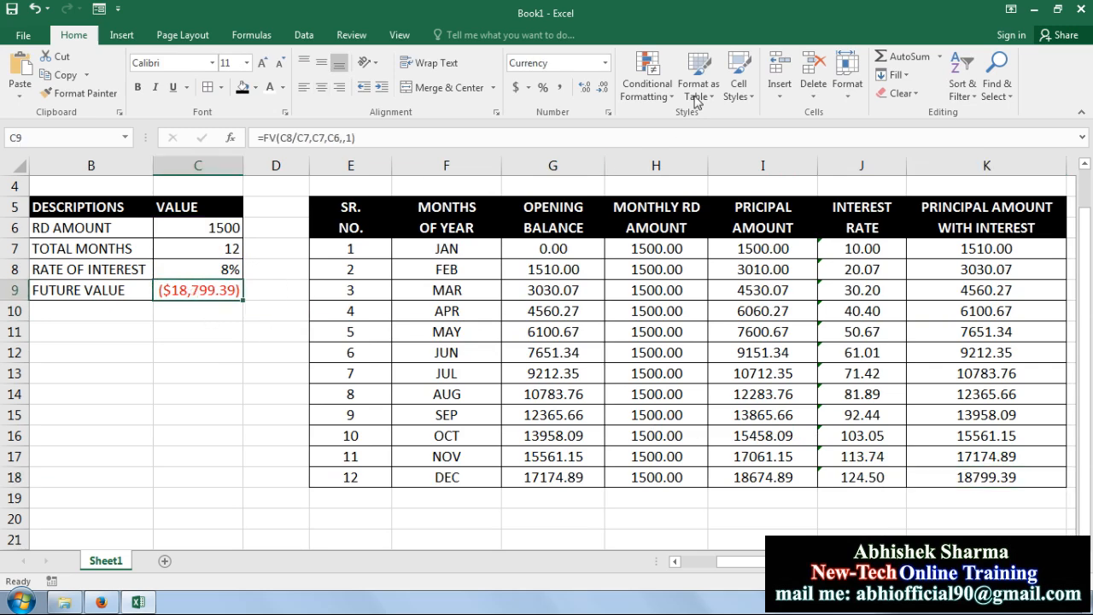
pyautogui.click(561, 89)
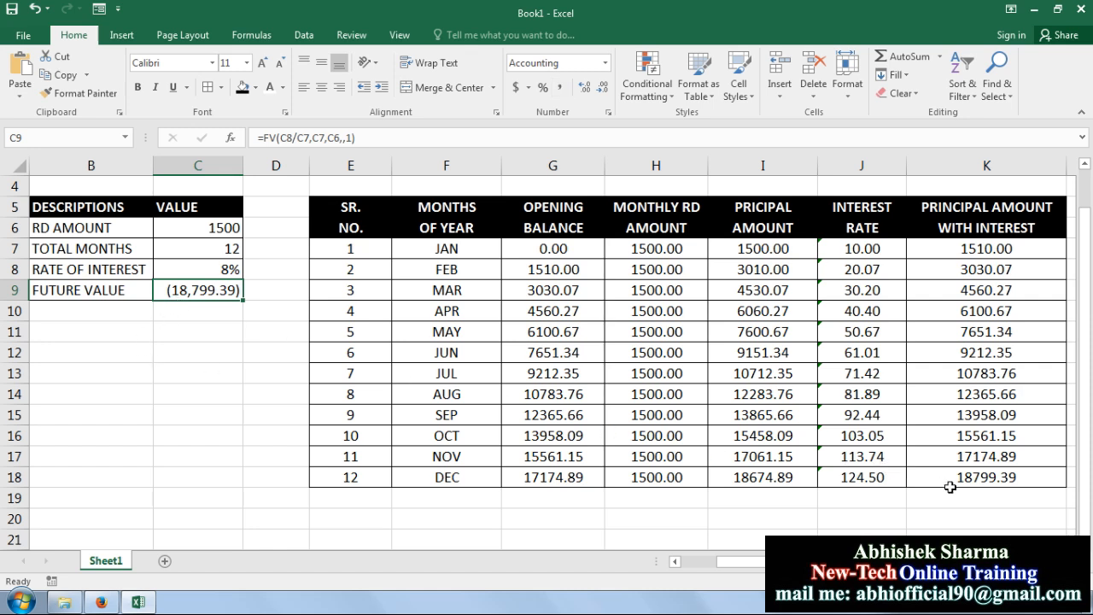
# - Set the RD amount in C6 to 1000 and compare the future value in C9 with the schedule's final amount in K18
pyautogui.click(209, 236)
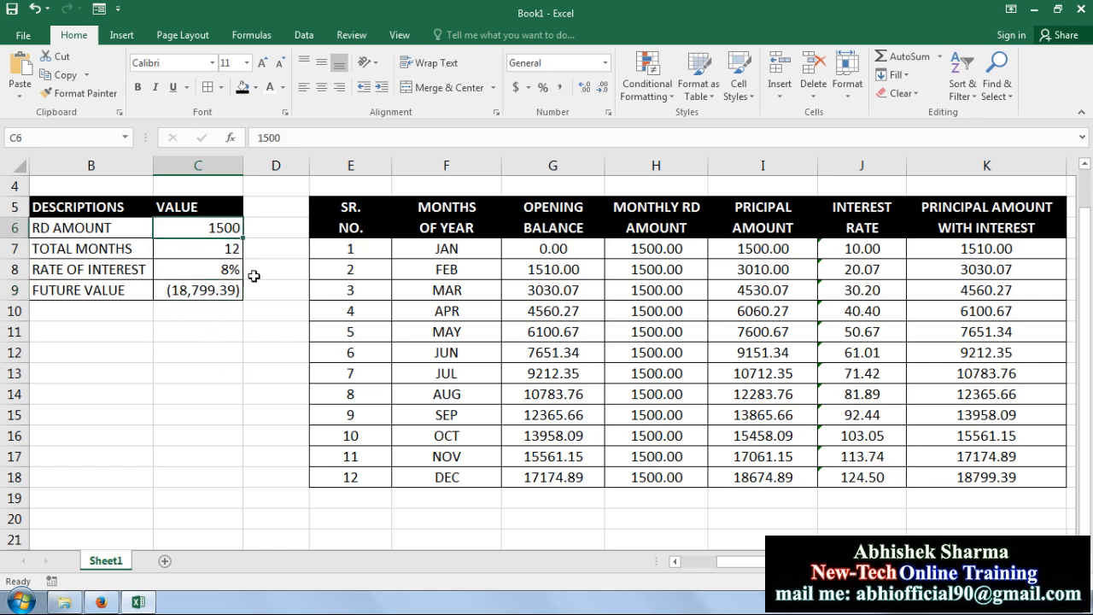
pyautogui.write('10000')
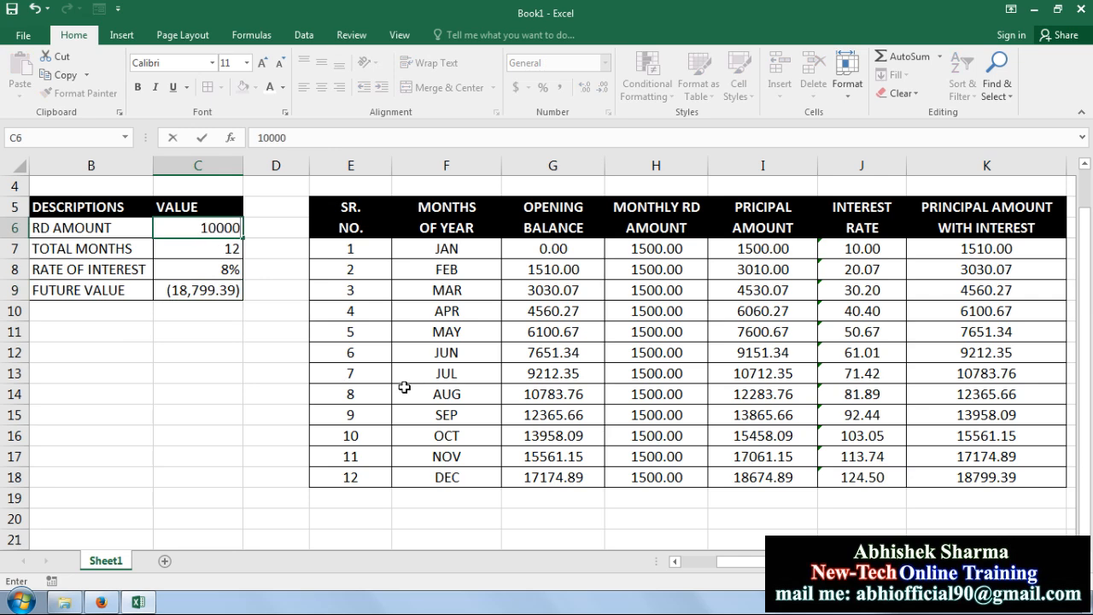
pyautogui.press('BackSpace')
pyautogui.press('Return')
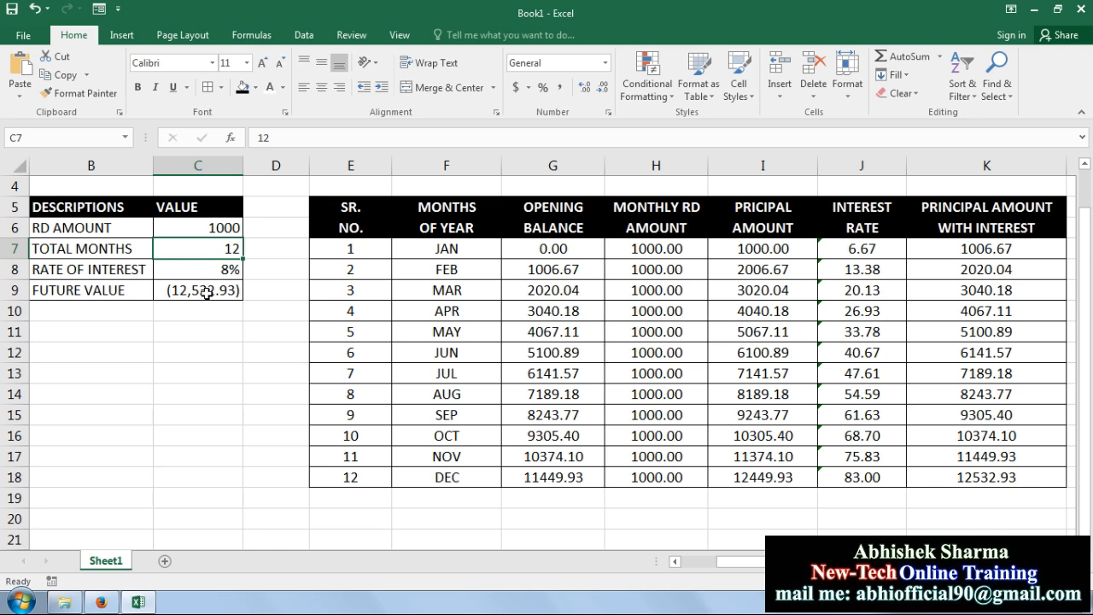
pyautogui.click(1016, 486)
pyautogui.click(175, 402)
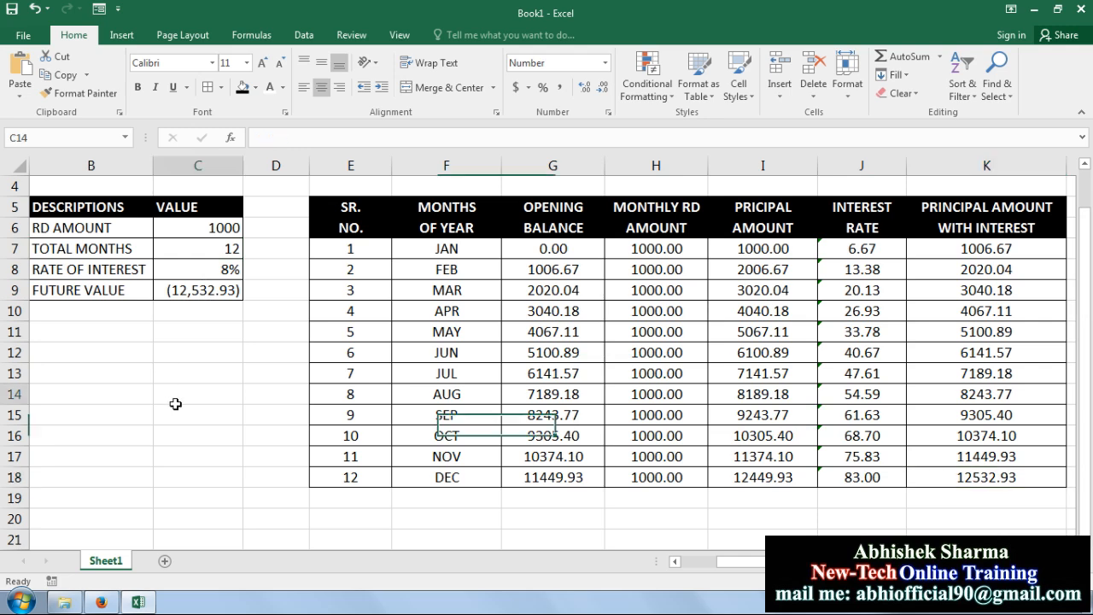
# - Narrow column D to a slim spacer between the input table and the month-by-month schedule
pyautogui.moveTo(310, 171); pyautogui.dragTo(264, 172)
pyautogui.click(478, 534)
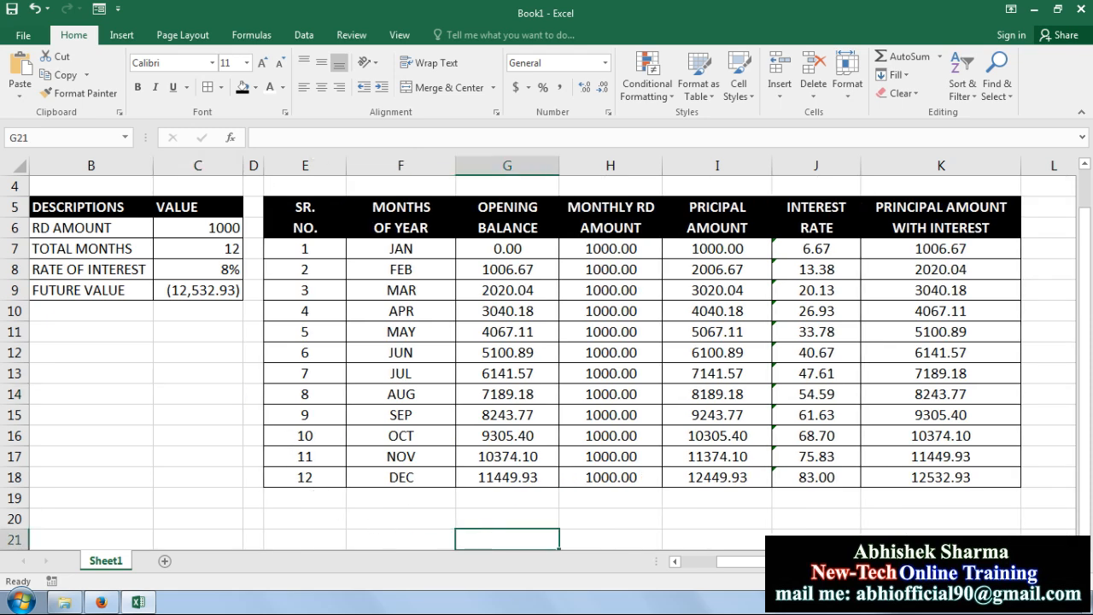
pyautogui.moveTo(1088, 464); pyautogui.dragTo(1088, 369)
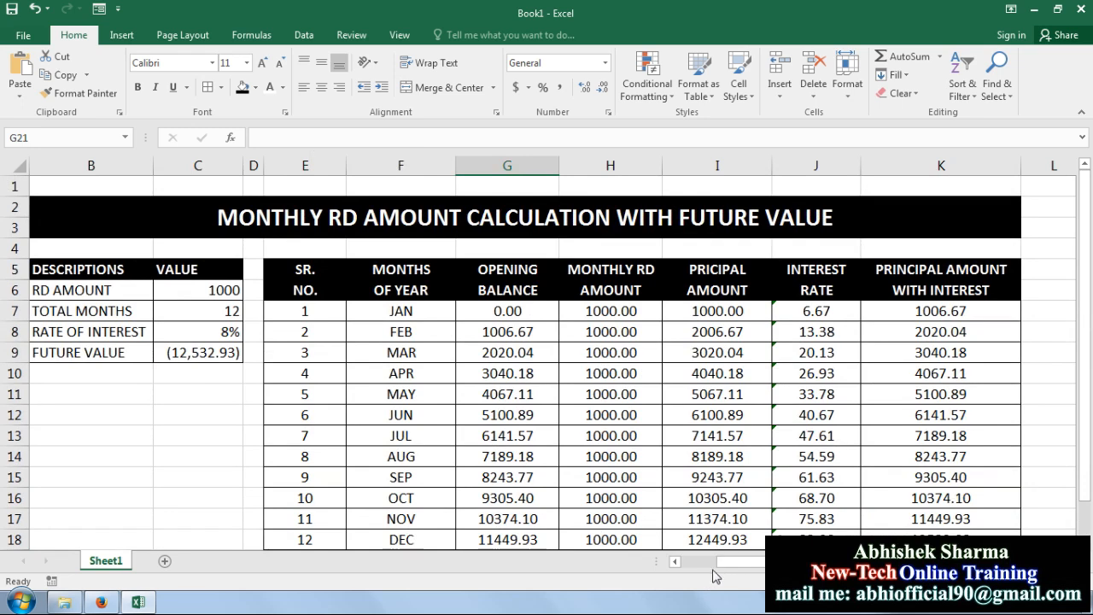
pyautogui.click(193, 408)
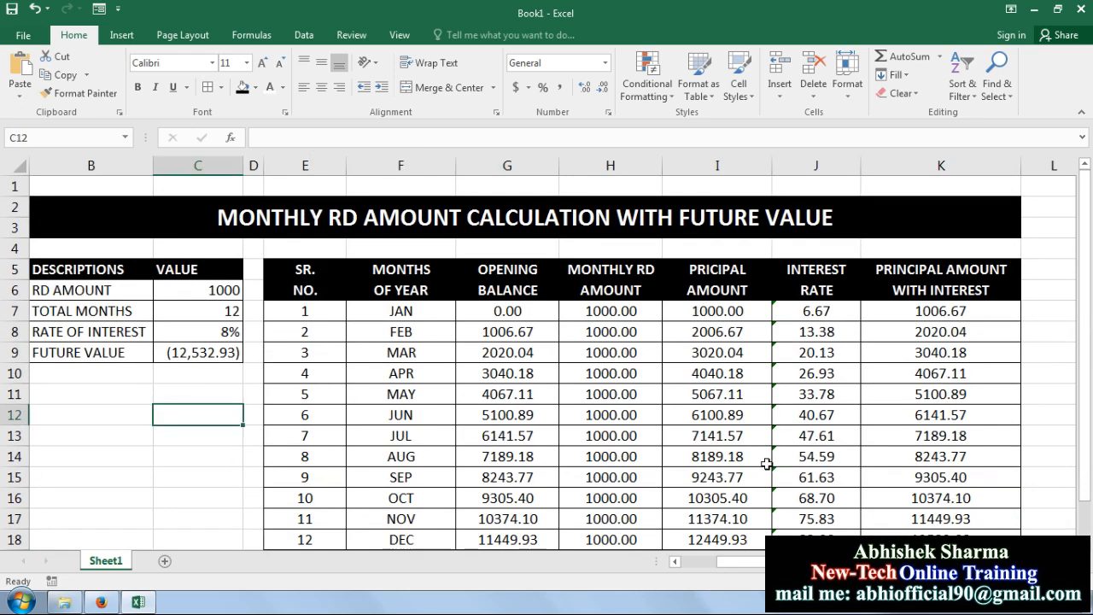
pyautogui.scroll(-2, 673, 344)
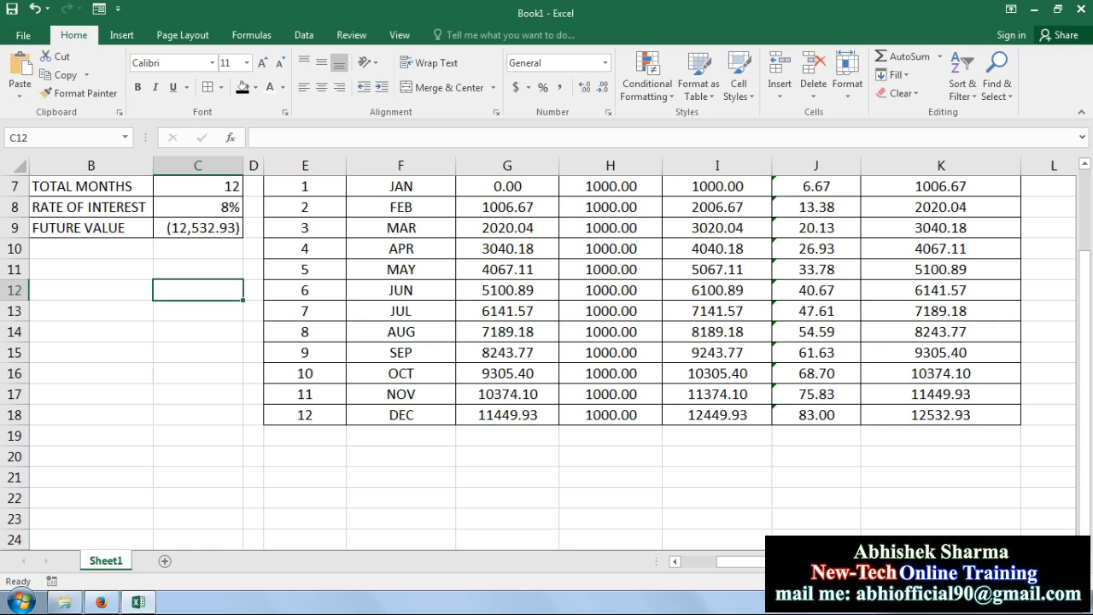
pyautogui.scroll(2, 777, 396)
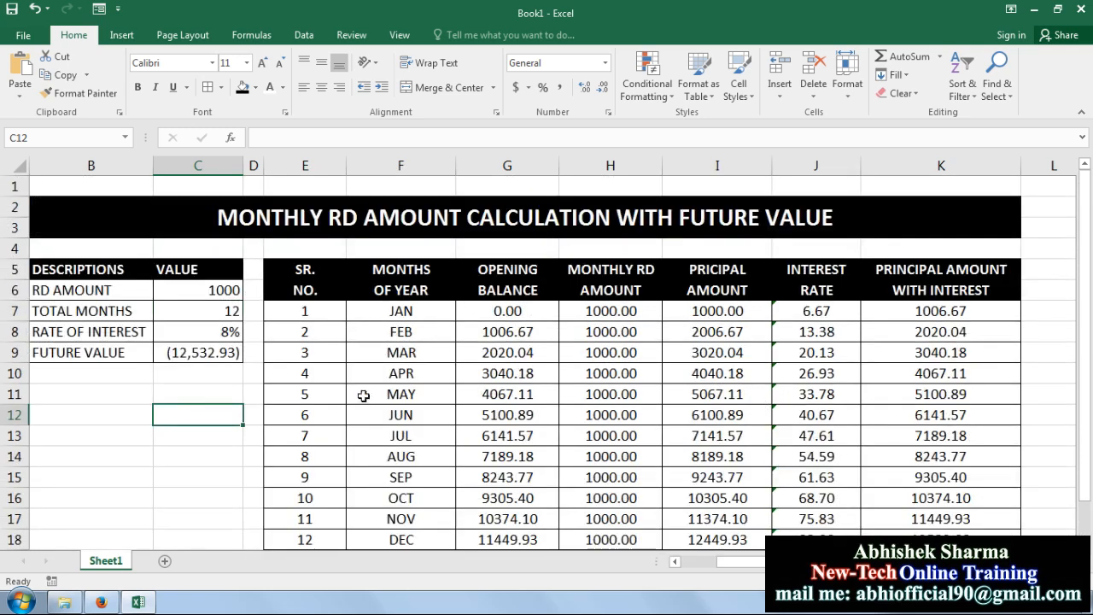
pyautogui.click(438, 434)
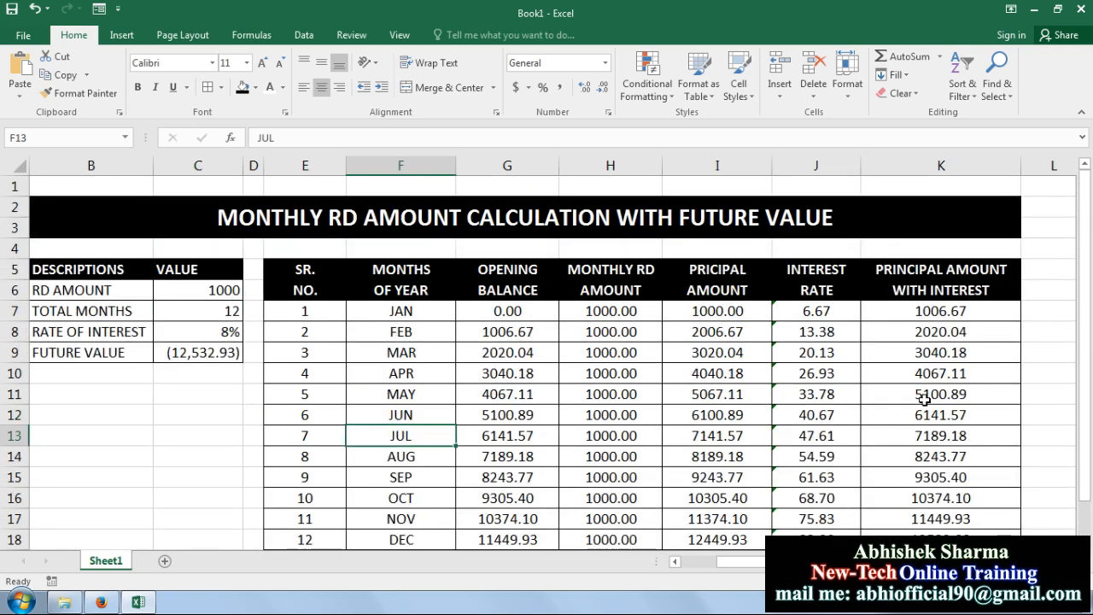
pyautogui.click(178, 431)
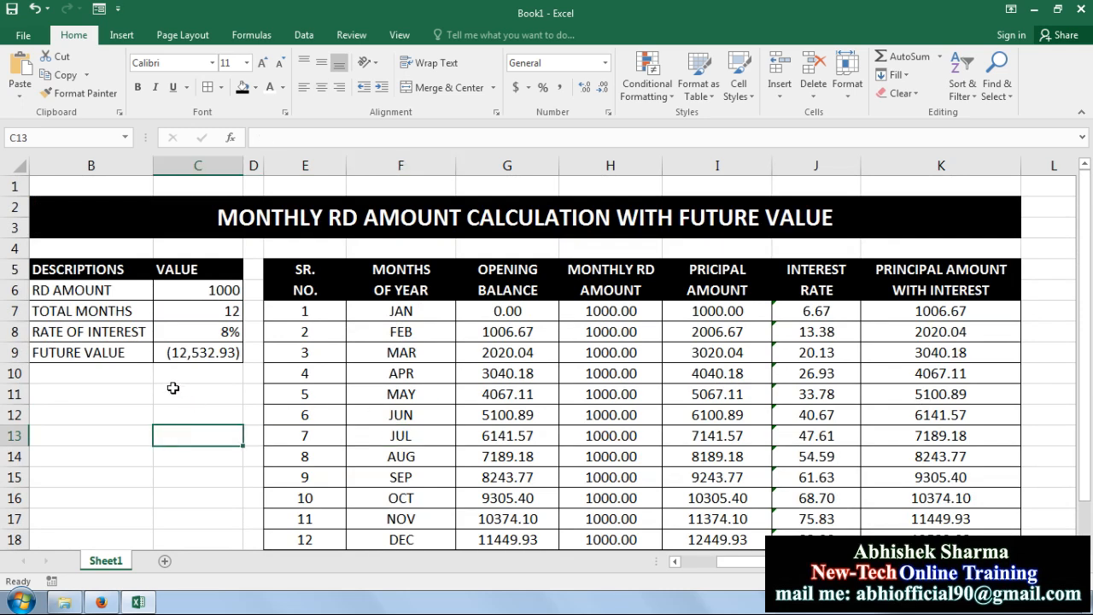
# - Narrow column A to a slim margin in front of the input table
pyautogui.click(81, 389)
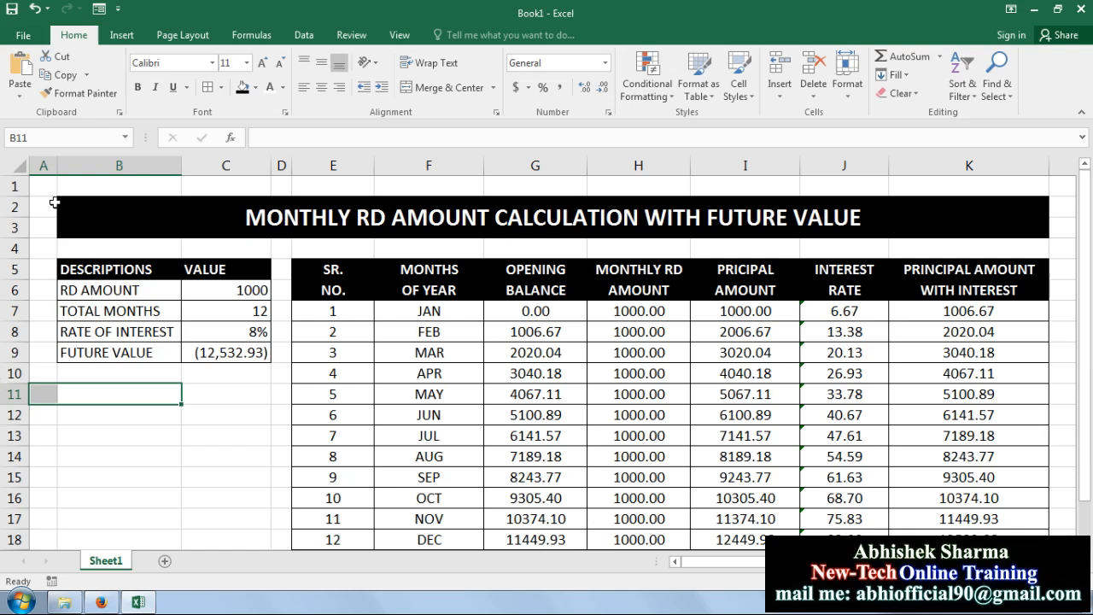
pyautogui.moveTo(58, 167); pyautogui.dragTo(44, 171)
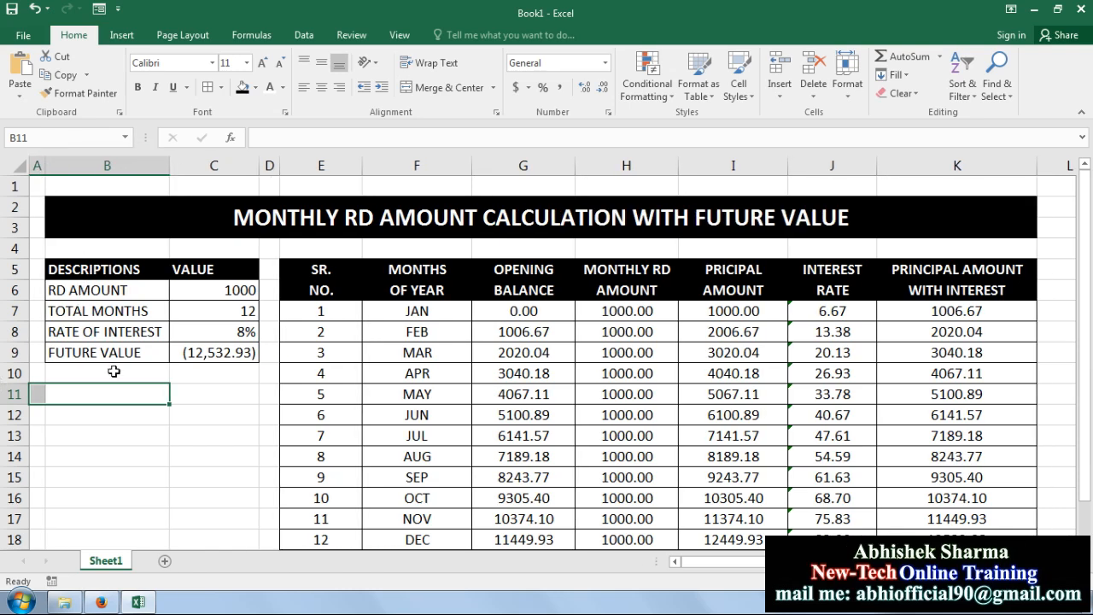
pyautogui.click(189, 424)
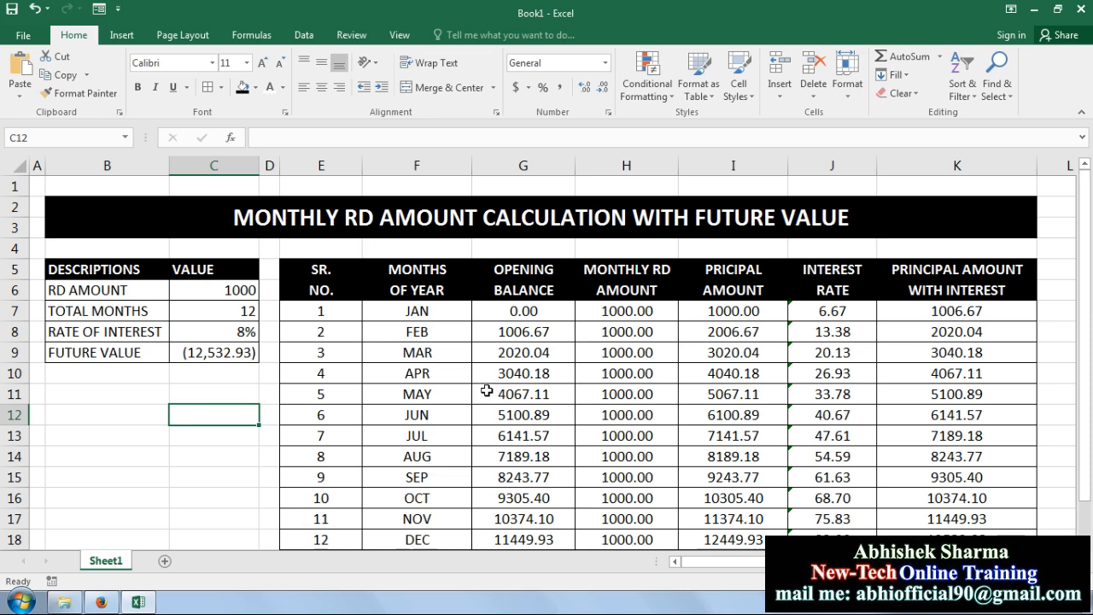
# - Make the description labels in B6:B9, from RD AMOUNT to FUTURE VALUE, bold
pyautogui.scroll(-1, 486, 390)
pyautogui.scroll(1, 665, 408)
pyautogui.scroll(-1, 664, 409)
pyautogui.moveTo(97, 228); pyautogui.dragTo(99, 290)
pyautogui.click(137, 87)
pyautogui.click(203, 373)
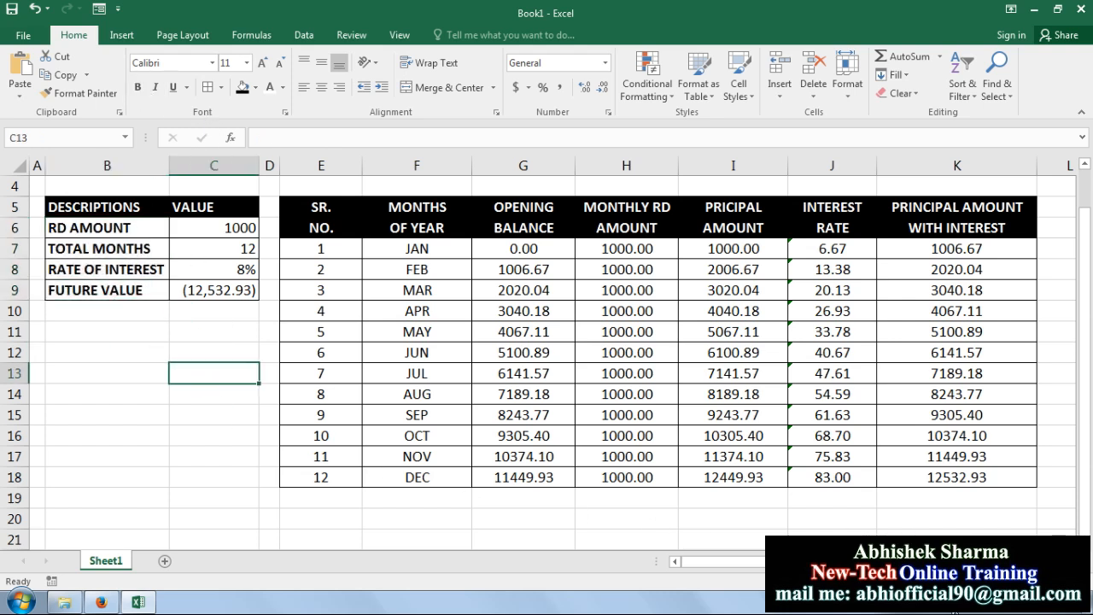